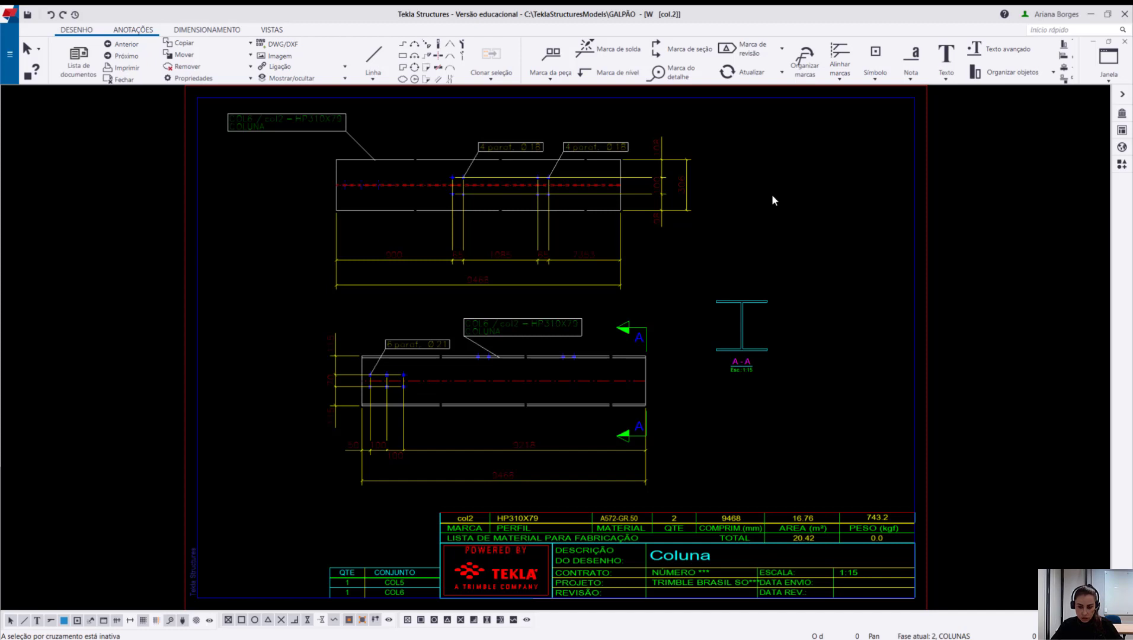
Open the drawing properties of the column fabrication sketch and place the dialog beside the sheet's views.
double_click(789, 205)
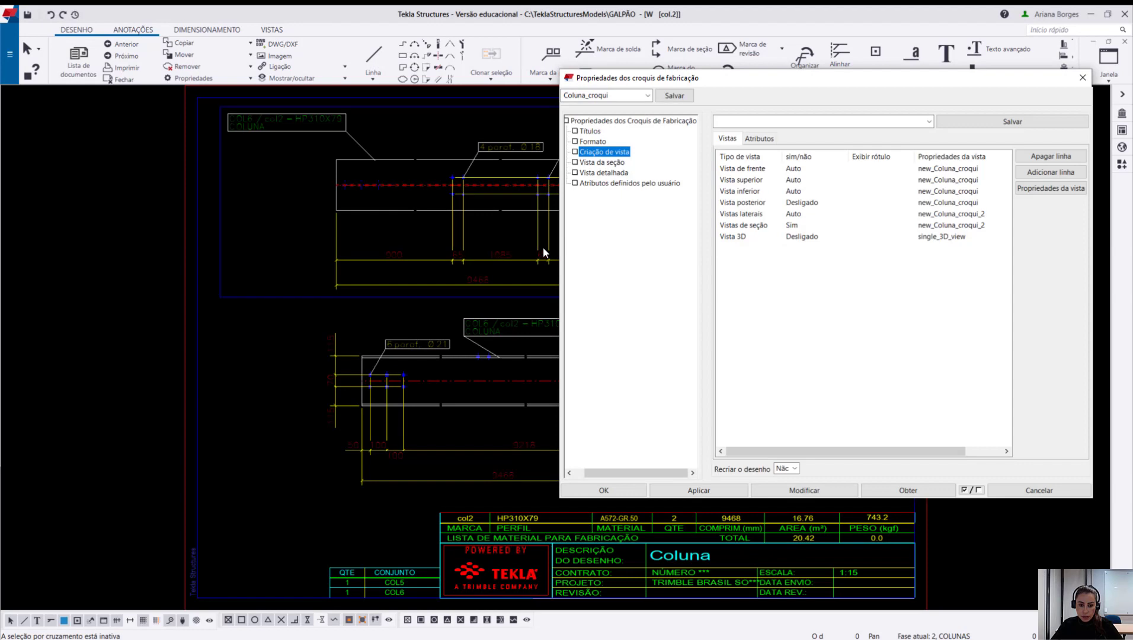
scroll(319, 273, "down", 5)
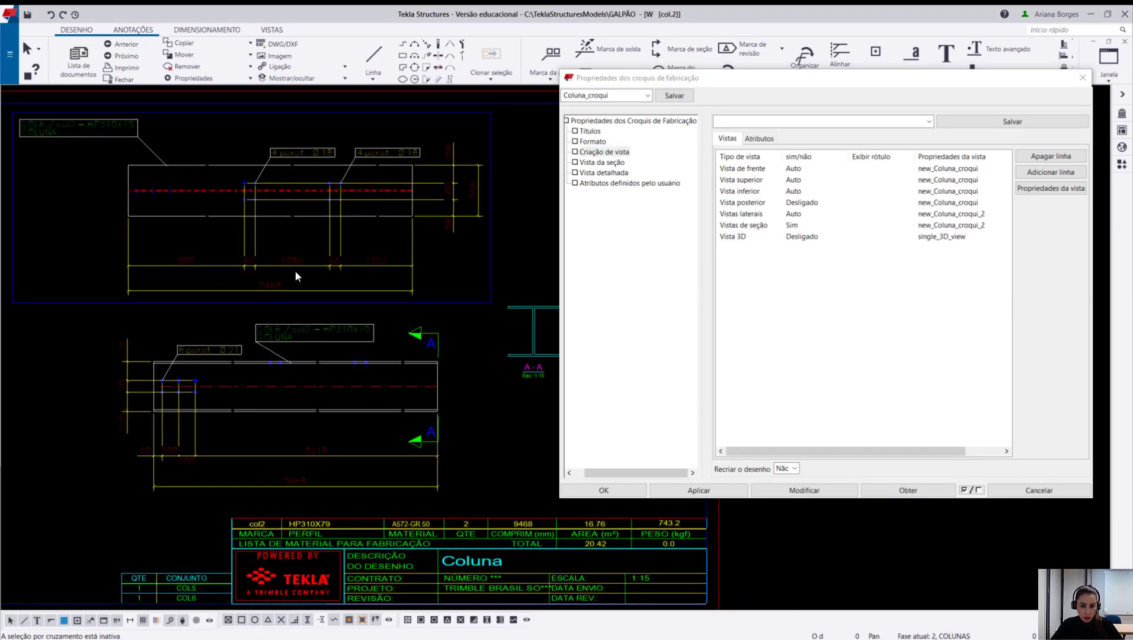
left_click_drag(709, 78, 680, 110)
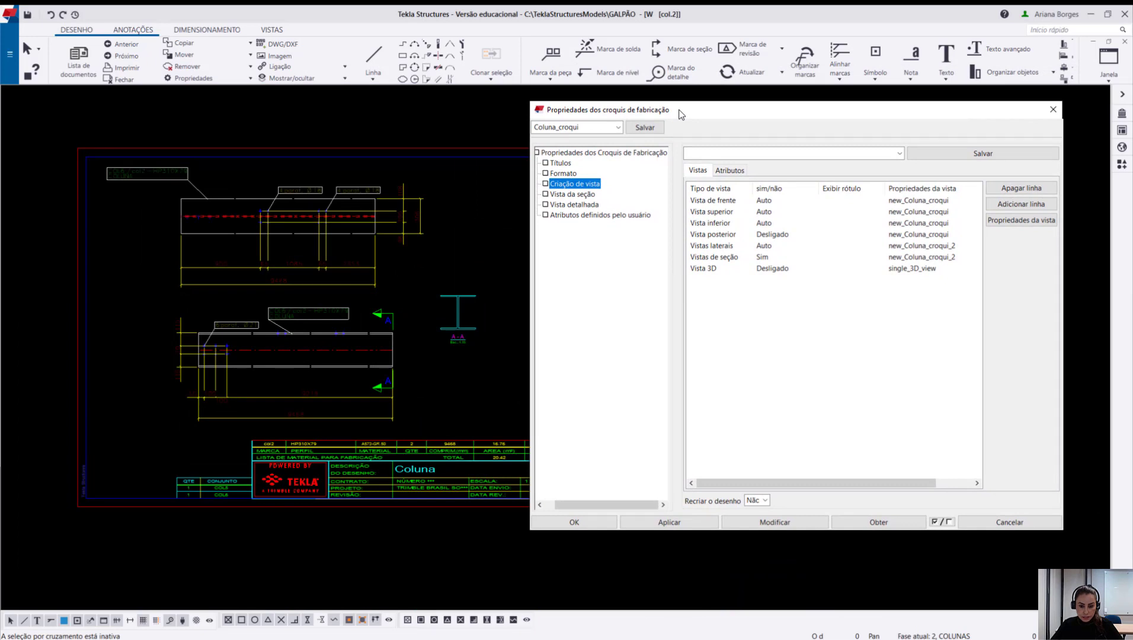
Examine the sketch's title, format, view creation, section view, detail view and user-defined attribute settings.
left_click(561, 163)
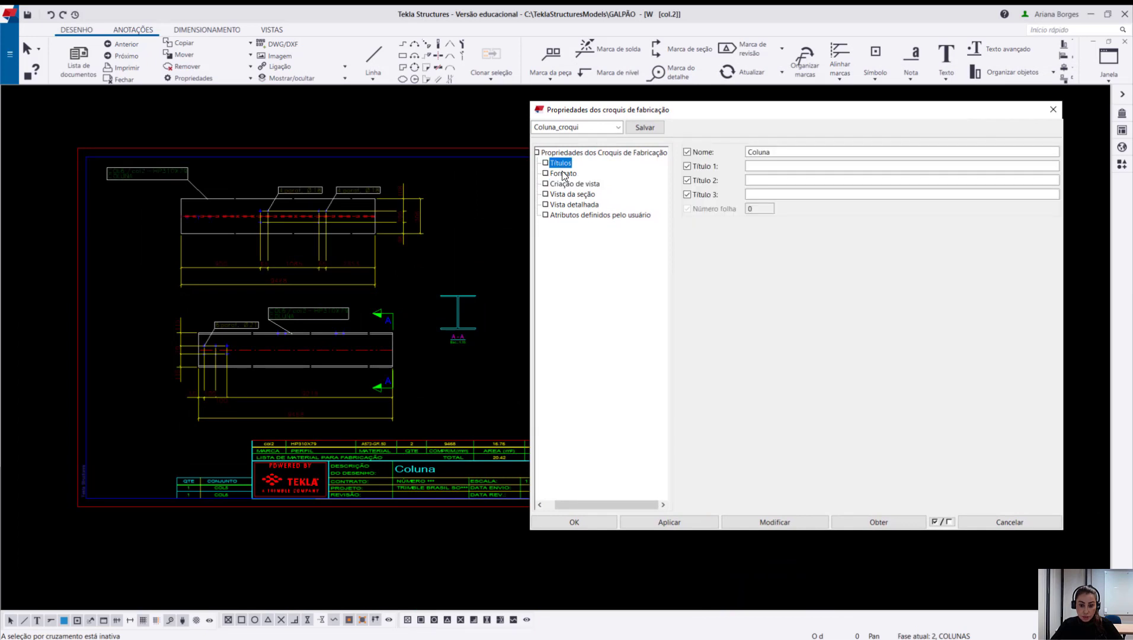
left_click(563, 173)
left_click(569, 184)
left_click(570, 204)
left_click(561, 163)
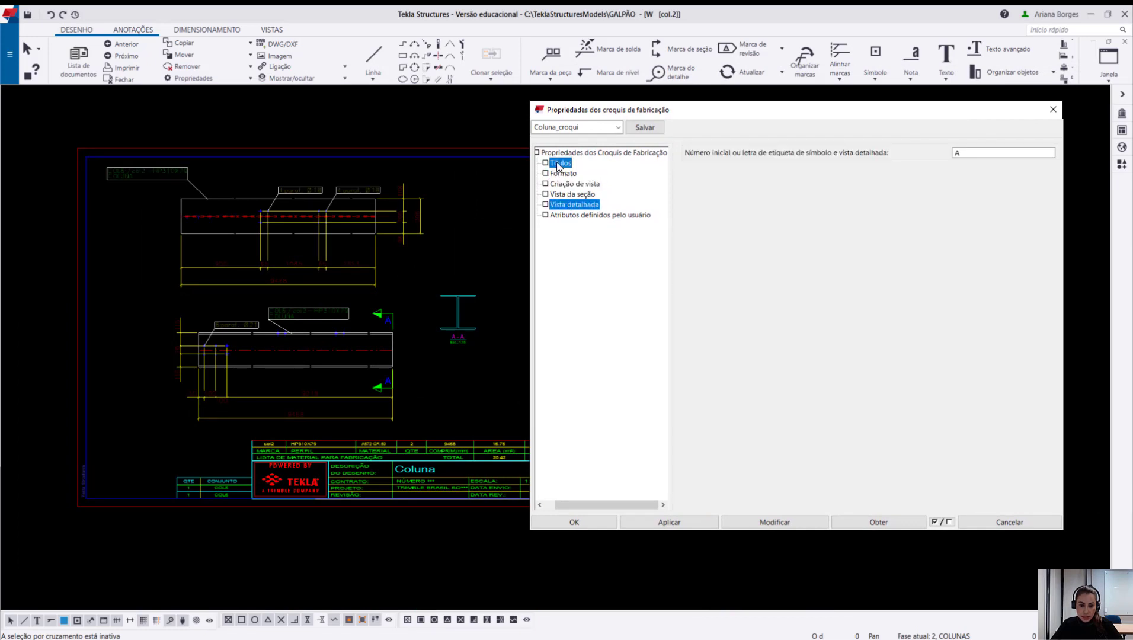
left_click(563, 174)
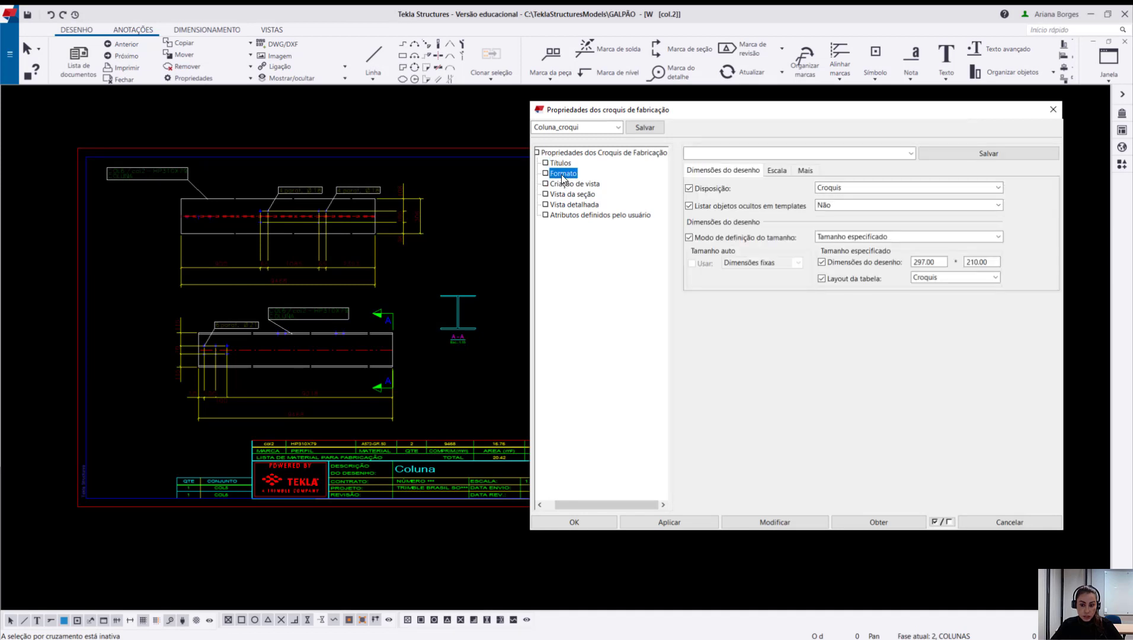
left_click(566, 185)
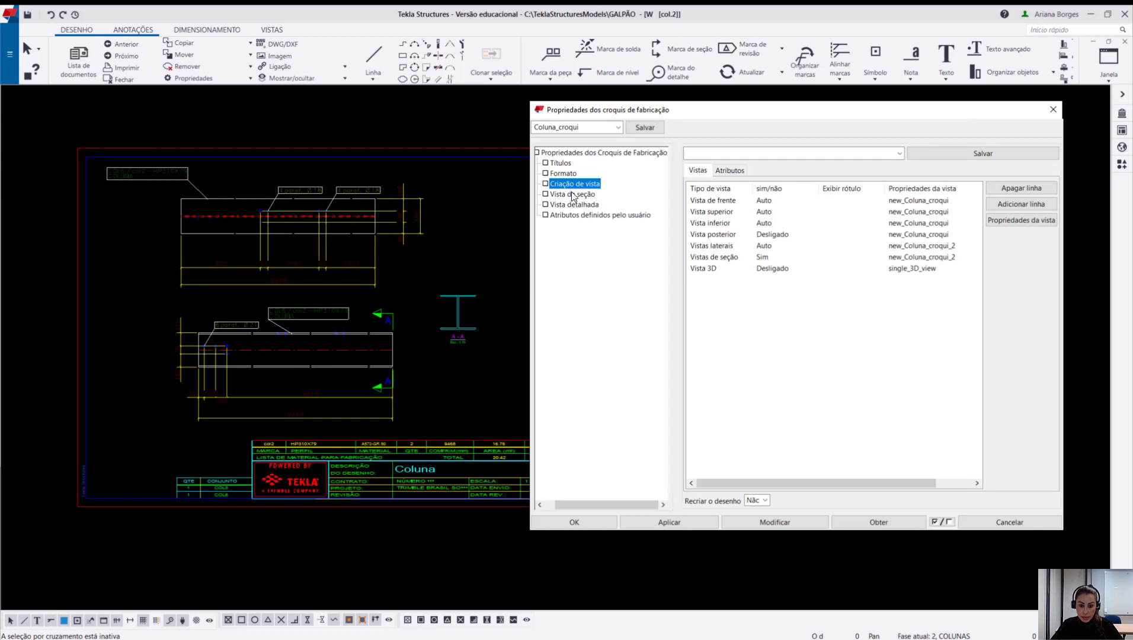
left_click(573, 196)
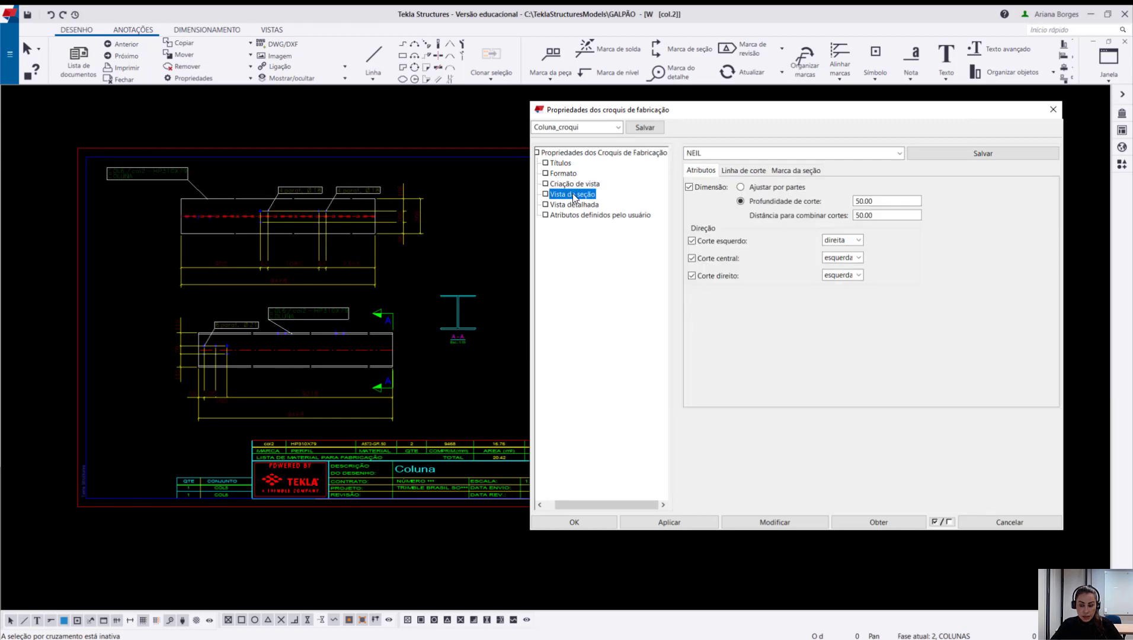
left_click(575, 205)
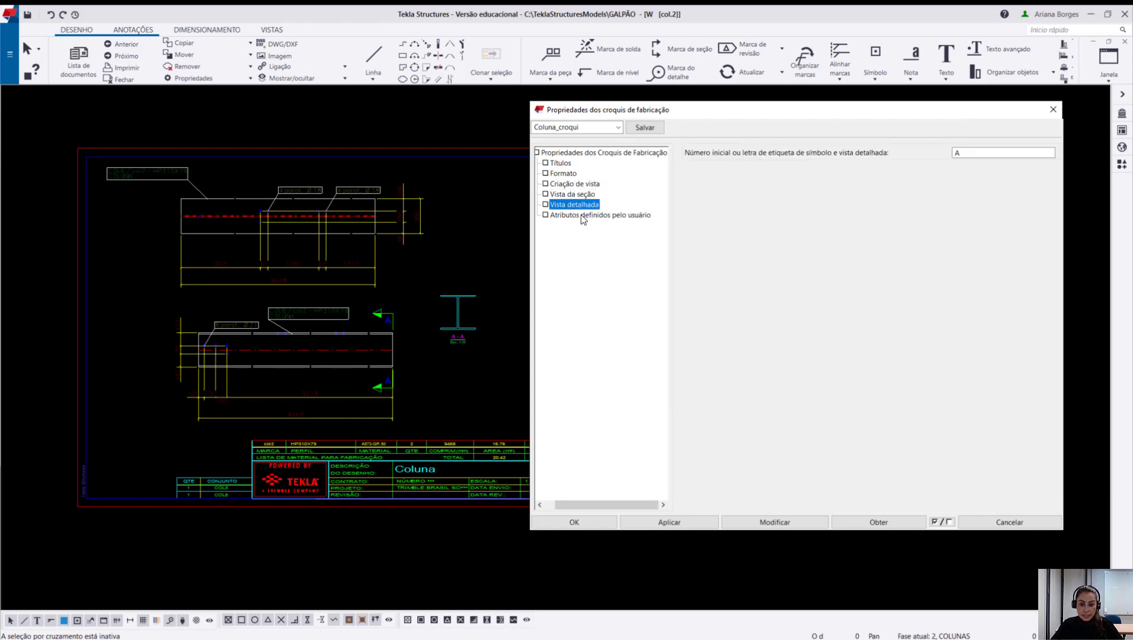
left_click(580, 215)
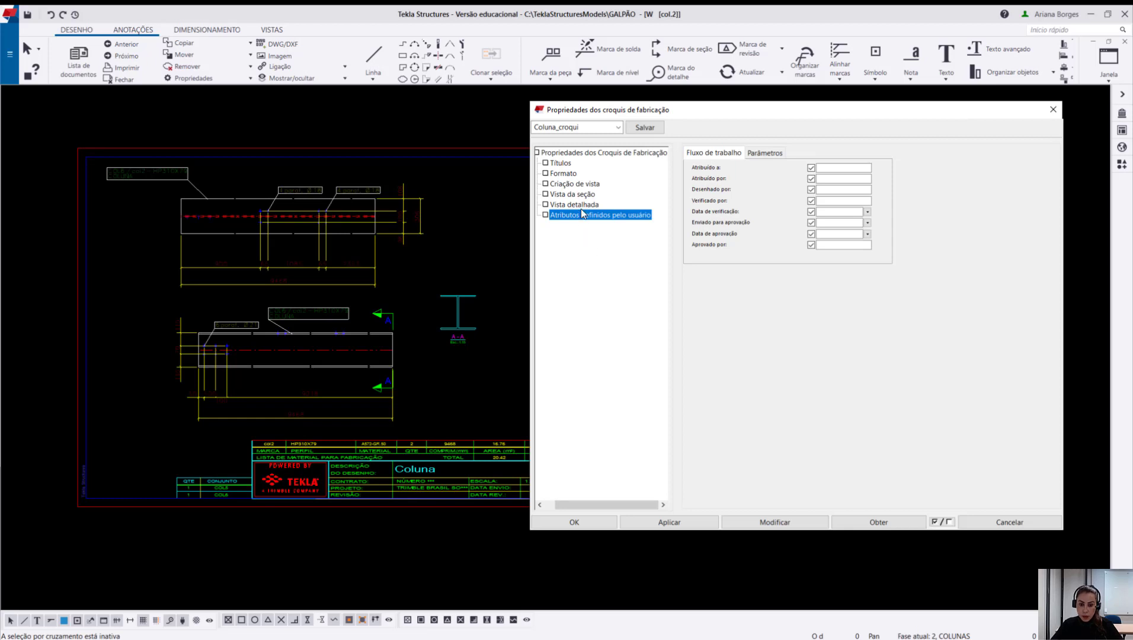
Return to the view creation settings and check them beside the upper column view on the sheet.
left_click(576, 184)
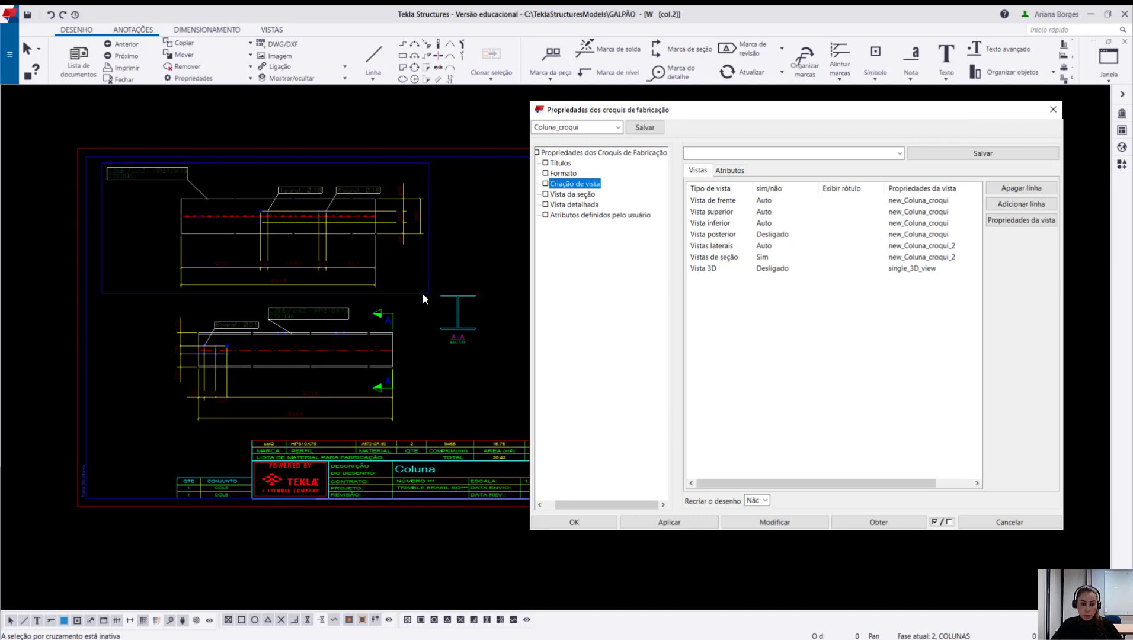
left_click(427, 270)
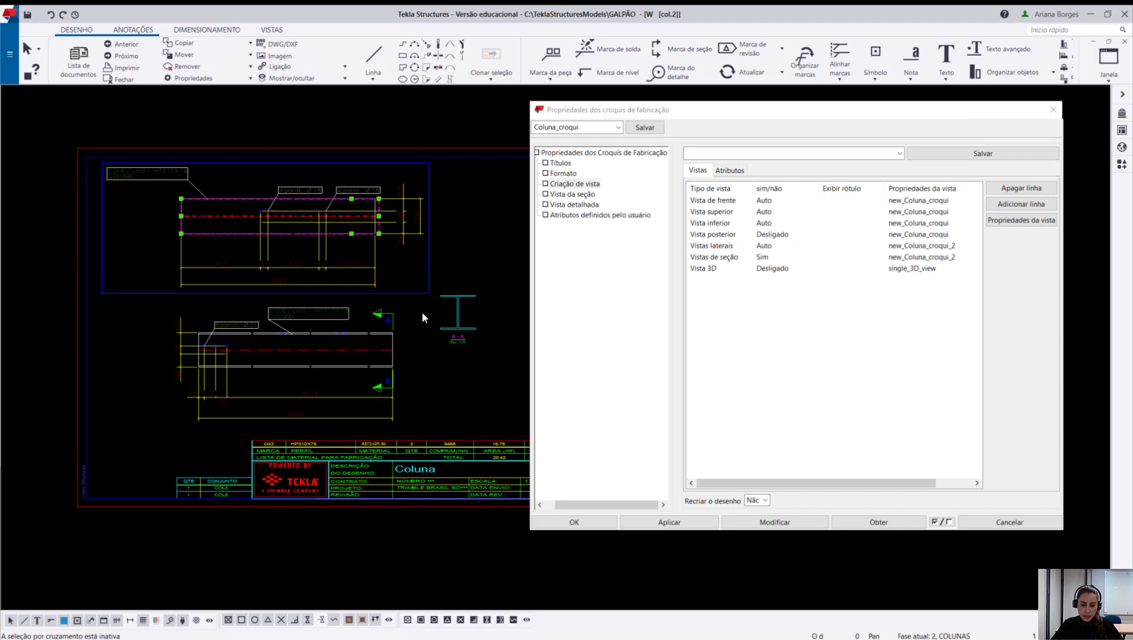
left_click(419, 343)
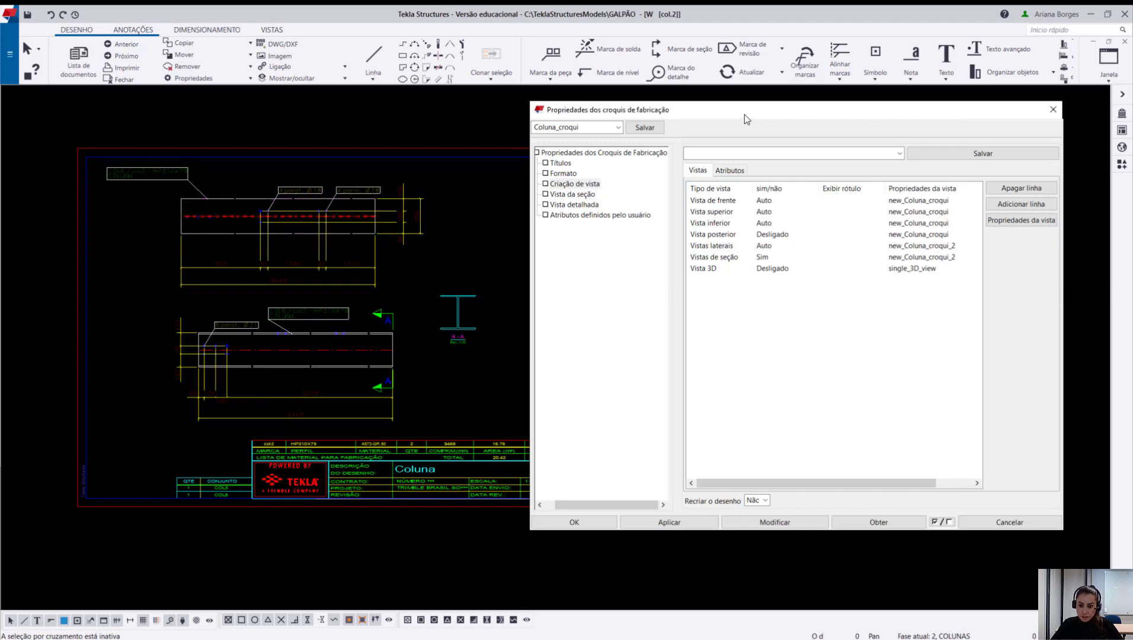
left_click_drag(745, 116, 738, 112)
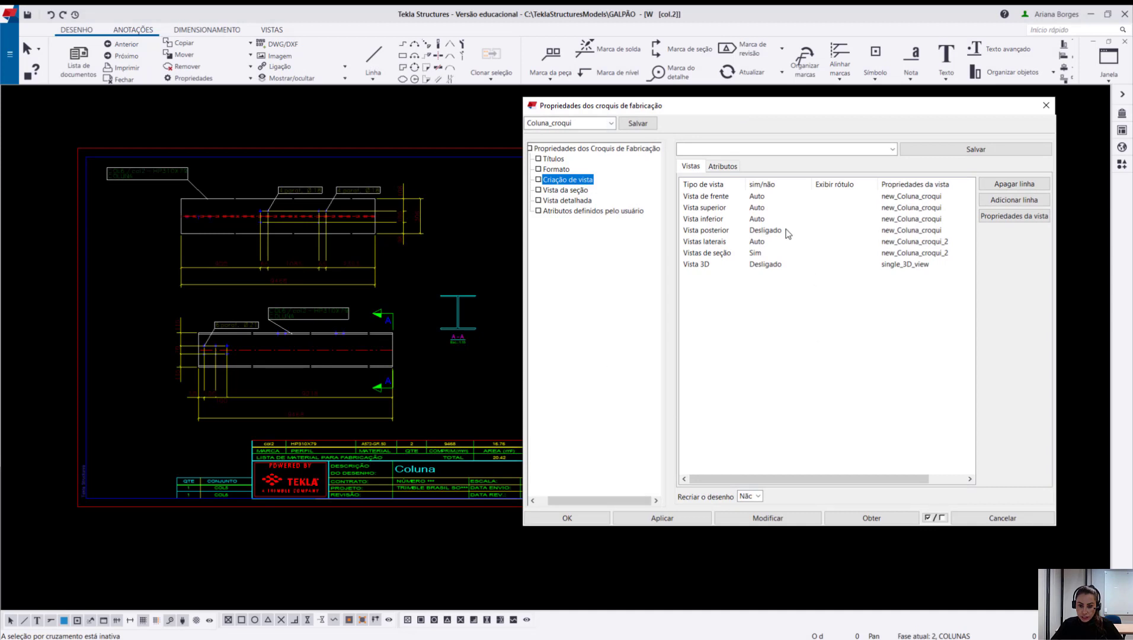
Review each view type in the view creation list, from the front view through the 3D view.
left_click(721, 189)
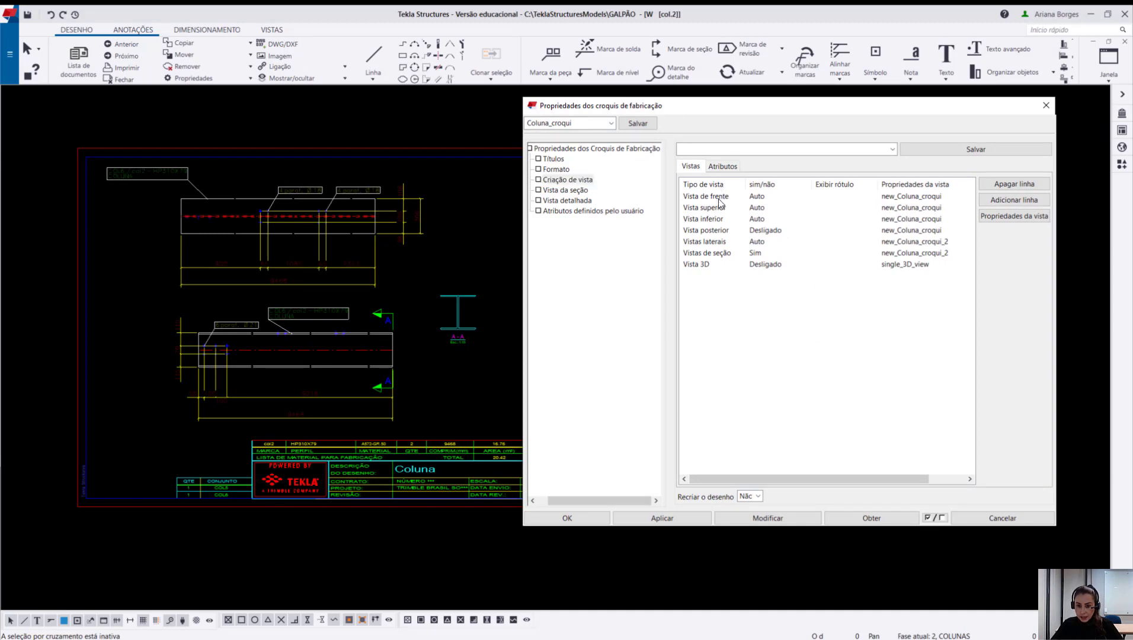
left_click(720, 208)
left_click(720, 197)
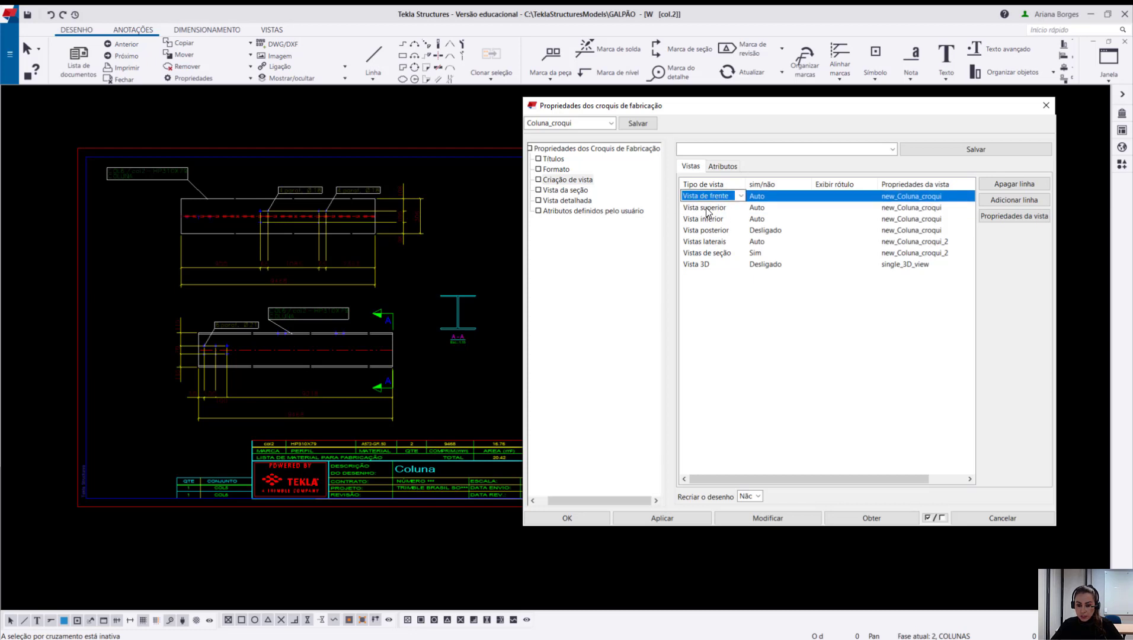
left_click(707, 209)
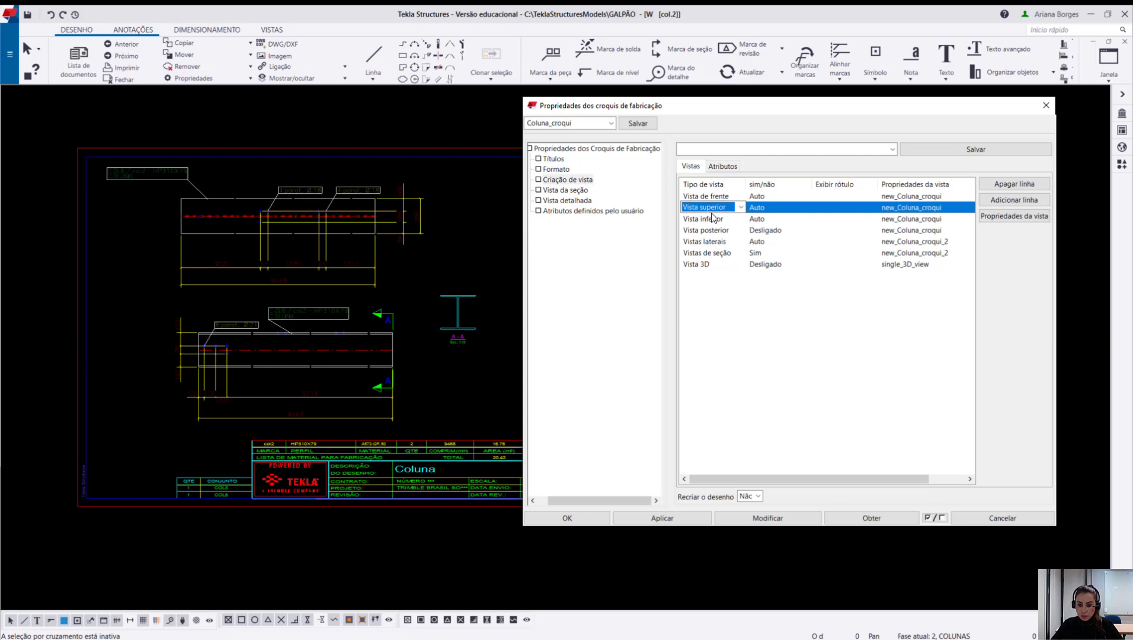
left_click(704, 221)
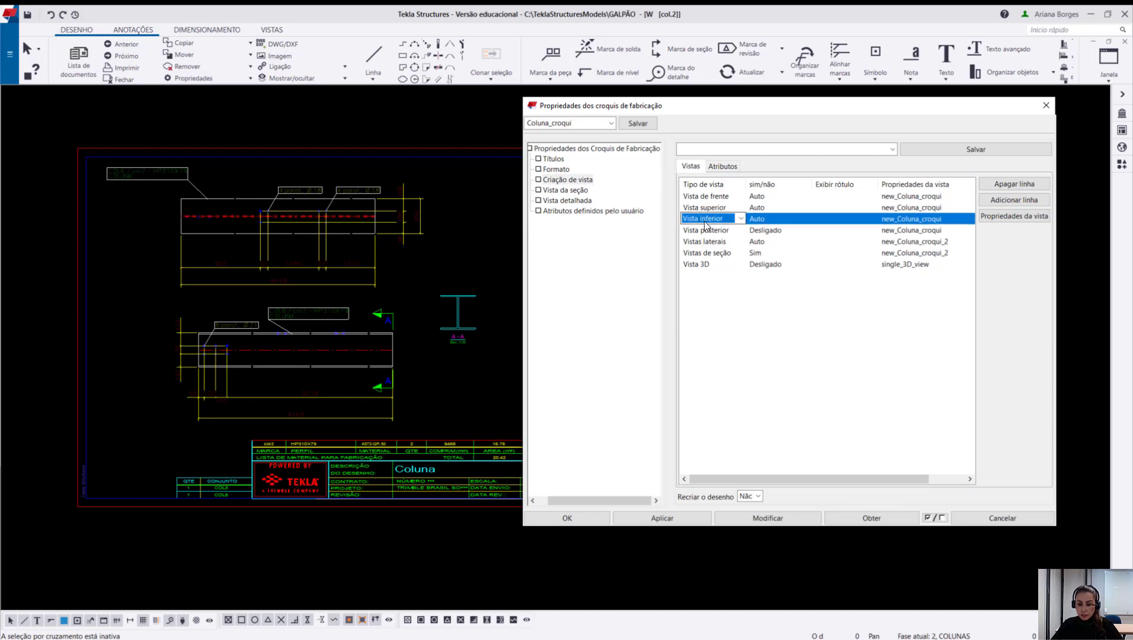
left_click(712, 234)
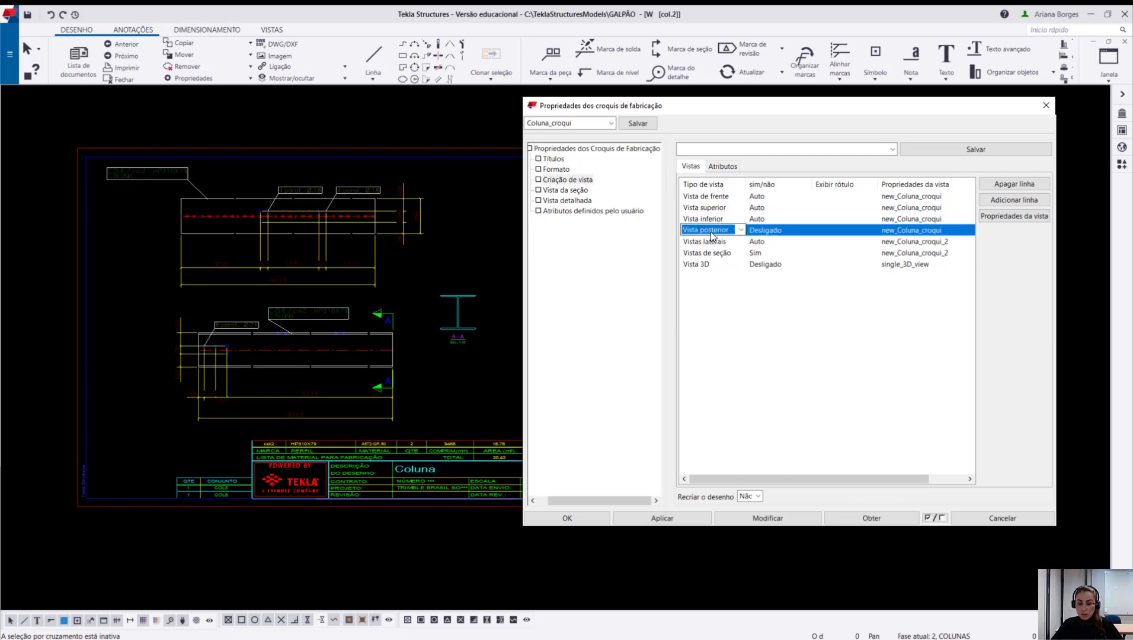
left_click(718, 243)
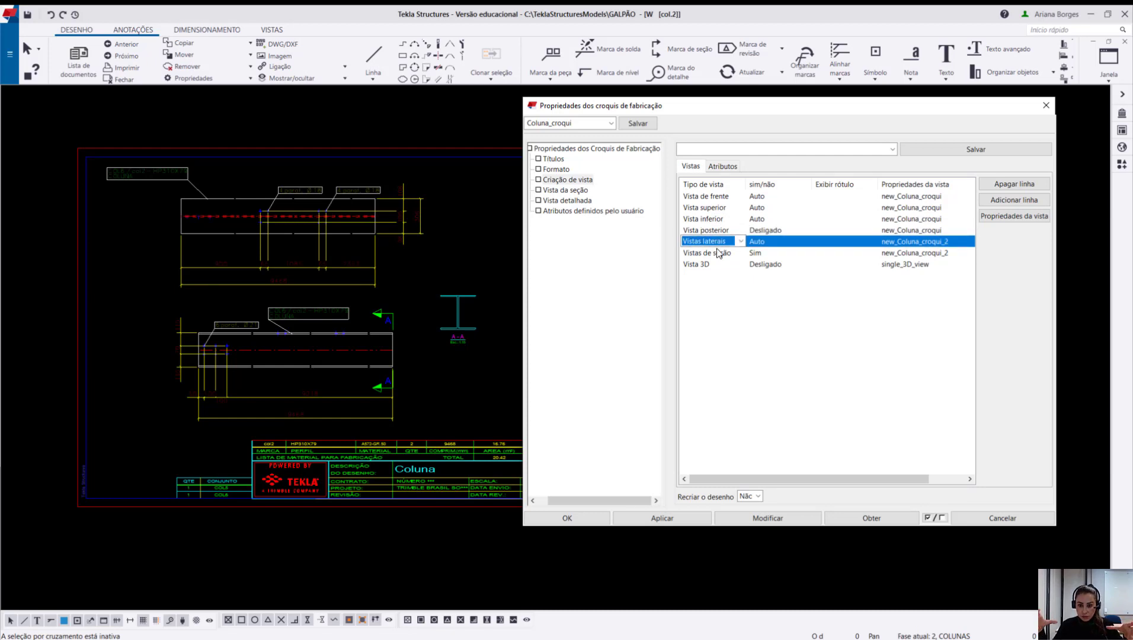
left_click(723, 255)
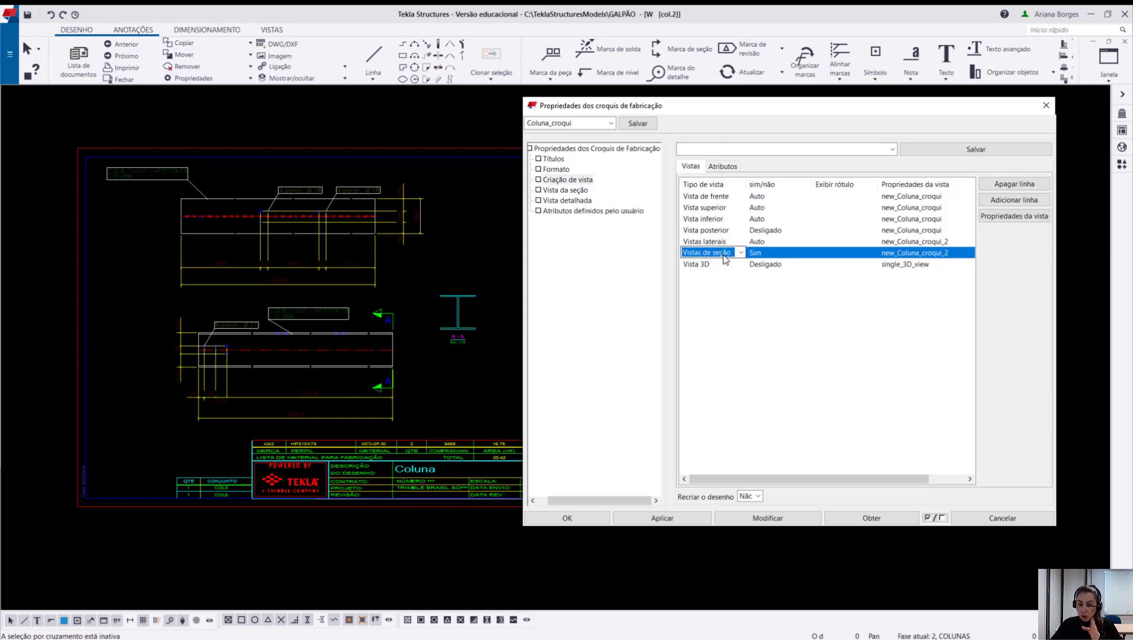
left_click(721, 265)
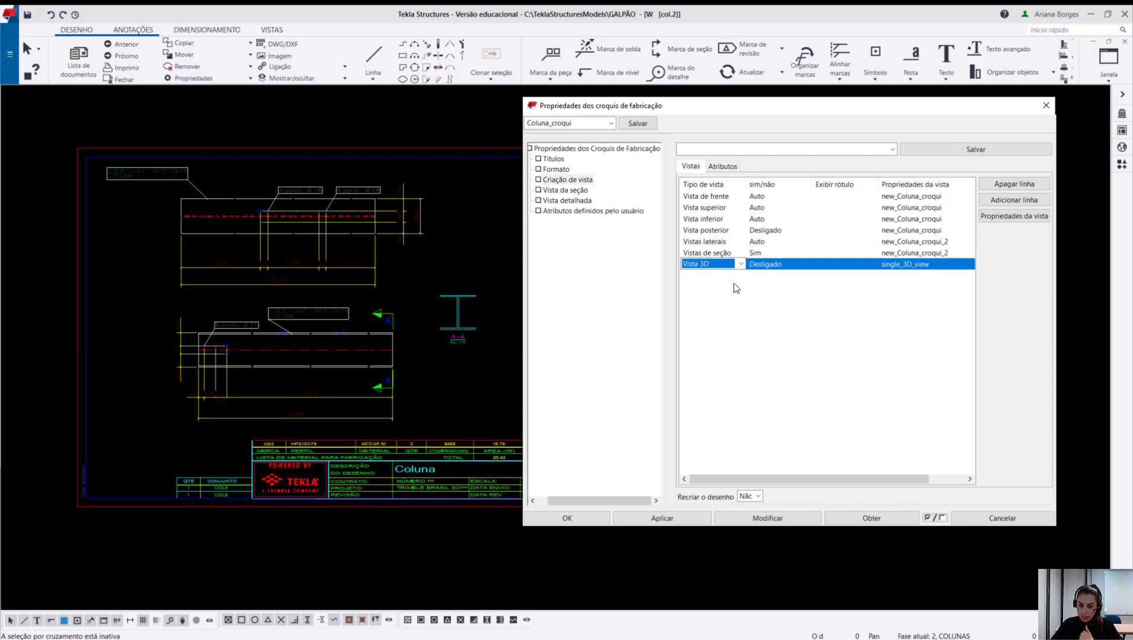
left_click(738, 290)
Compare the front, top and bottom view creation settings with the lower column view on the sheet.
scroll(268, 362, "up", 2)
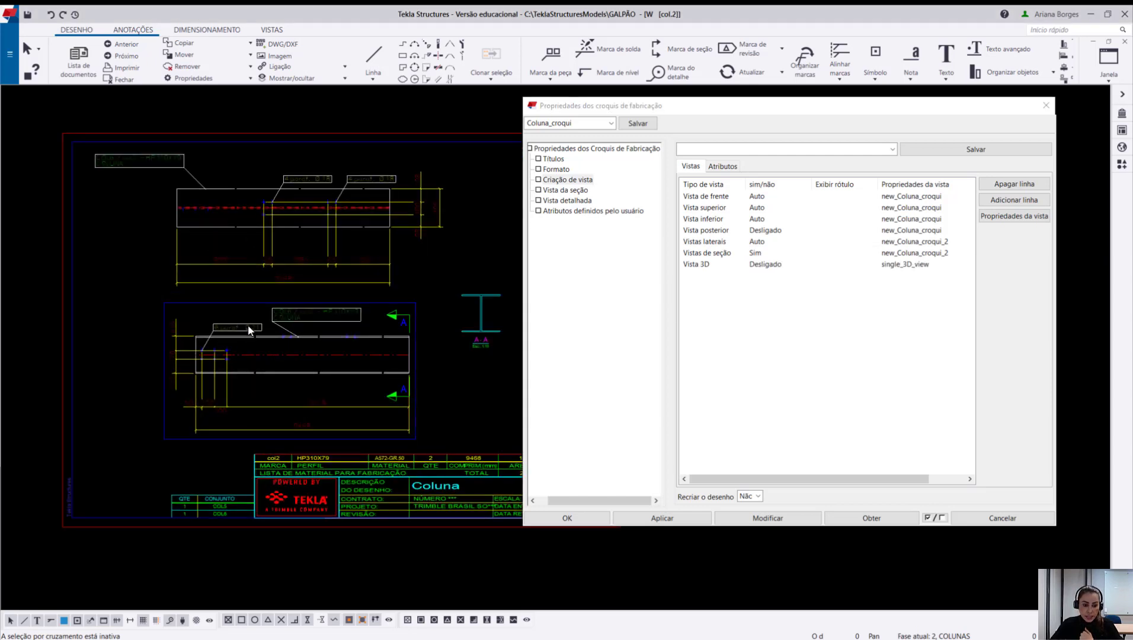
left_click(722, 201)
left_click(726, 209)
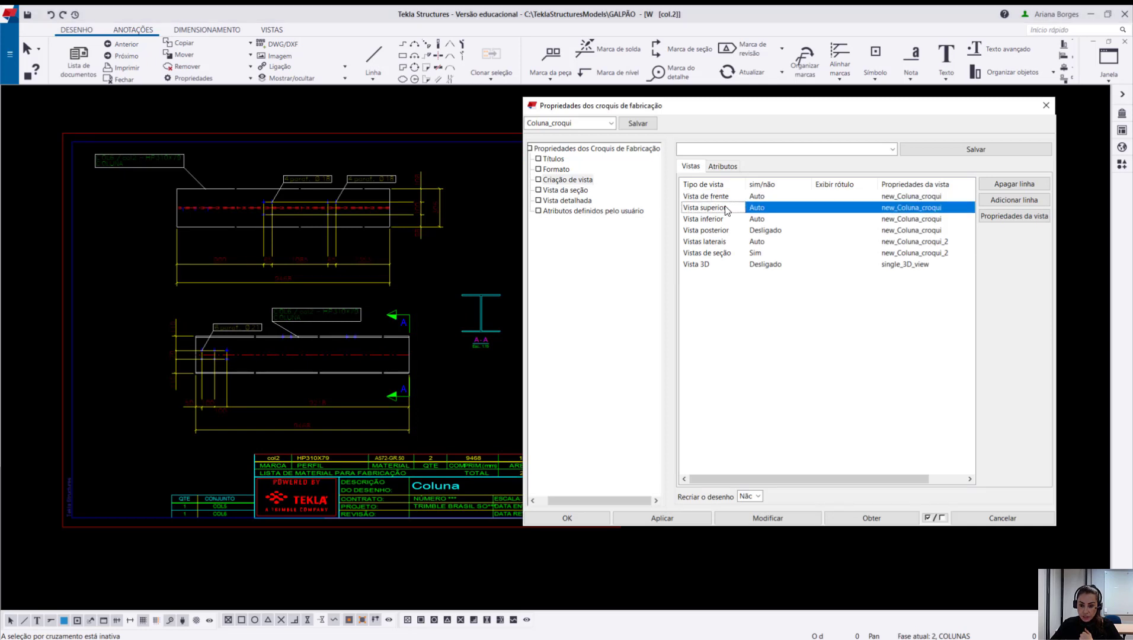
left_click(725, 220)
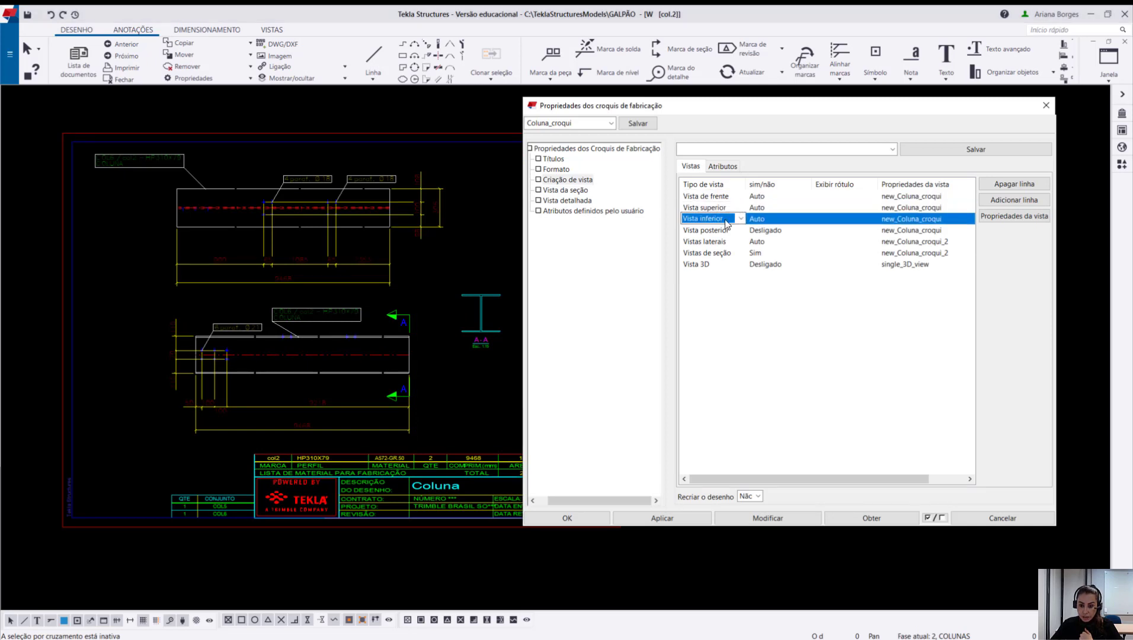
left_click(758, 198)
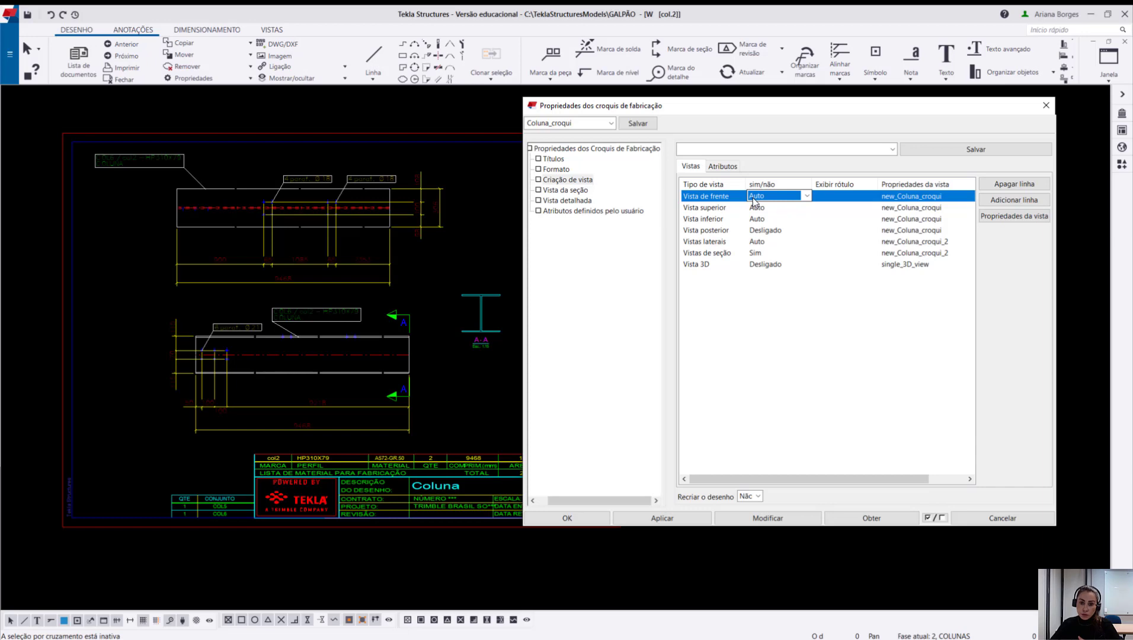
middle_click_drag(270, 280, 298, 291)
scroll(285, 400, "up", 4)
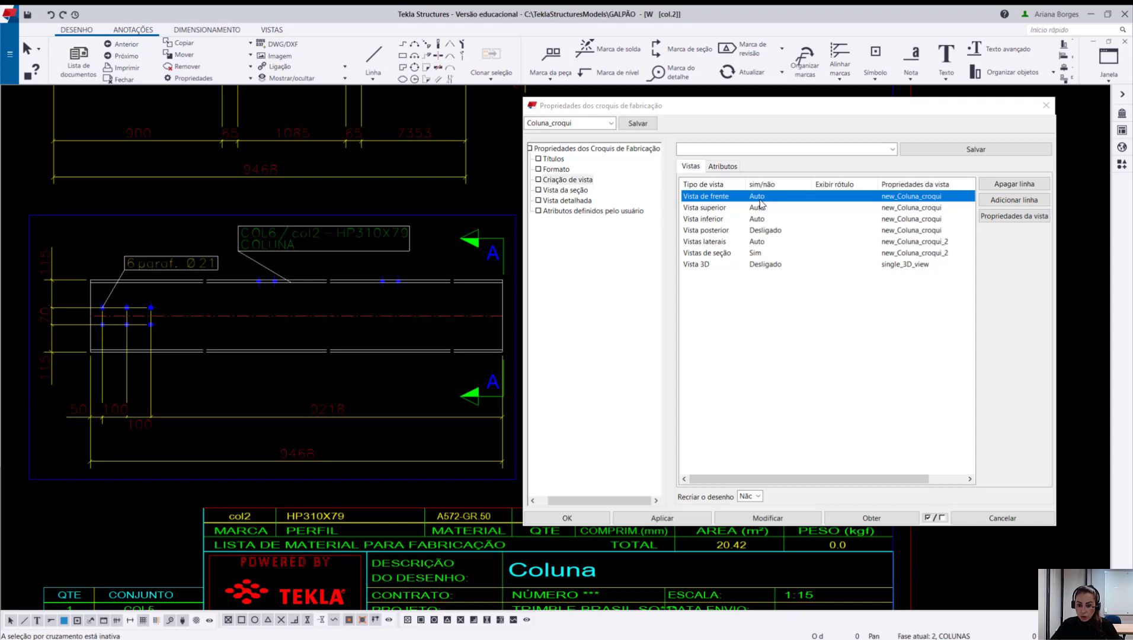
left_click(727, 208)
left_click(731, 221)
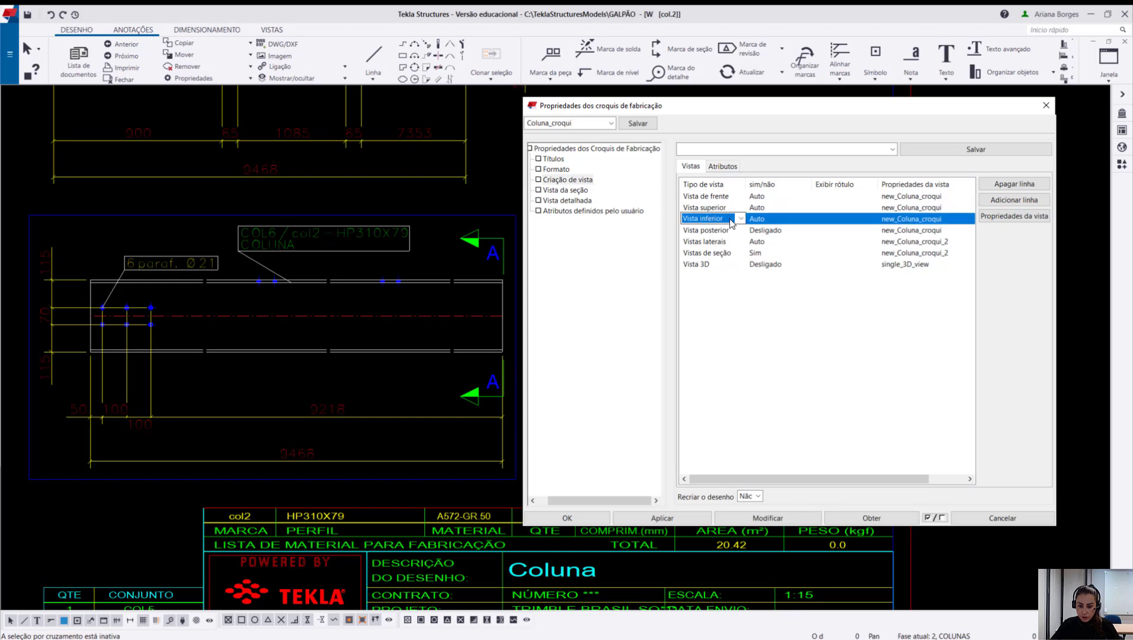
left_click(758, 362)
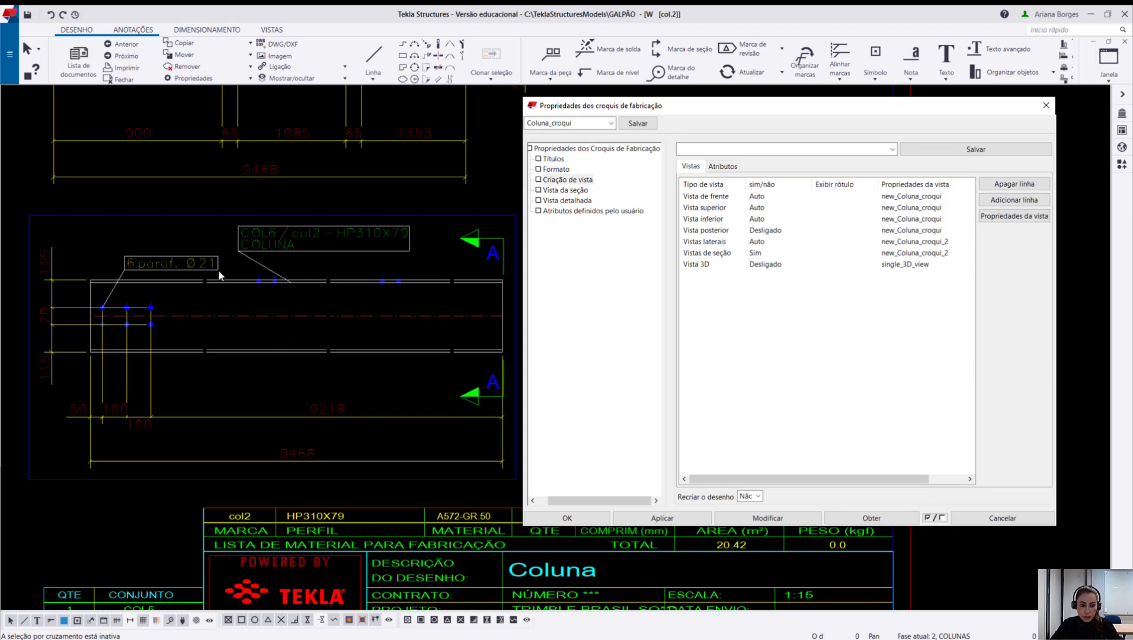
Examine the bolt groups on the flange and web and section mark A in the lower column view.
mouse_move(236, 265)
left_mouse_down()
mouse_move(457, 313)
mouse_move(449, 308)
left_mouse_up()
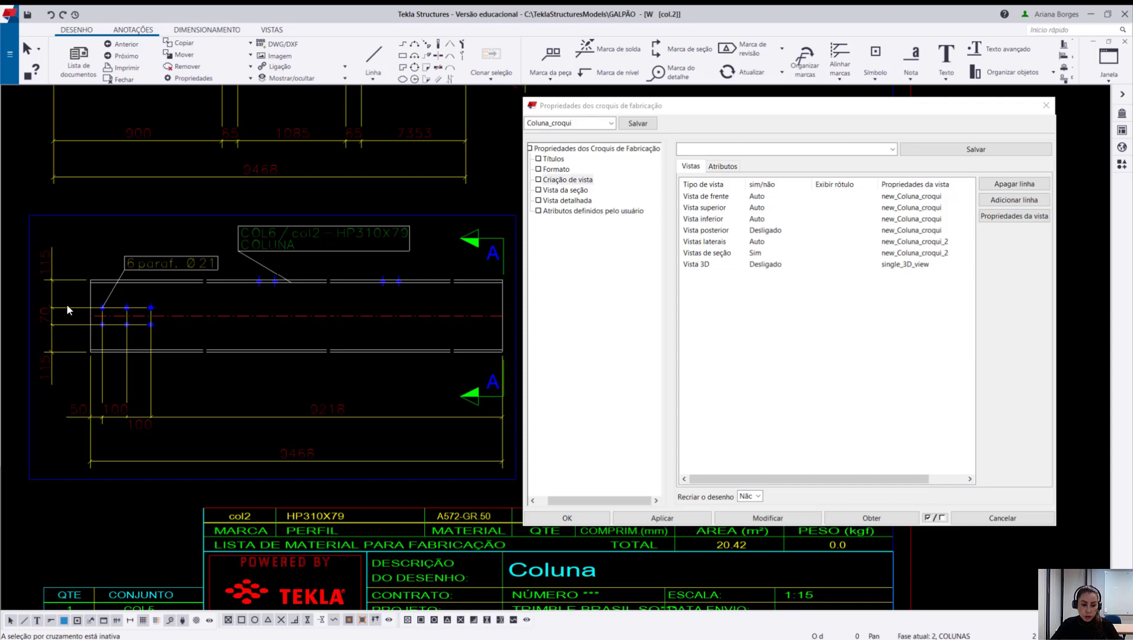
left_click_drag(63, 295, 213, 337)
left_click_drag(242, 265, 448, 311)
left_click_drag(69, 295, 204, 339)
middle_click_drag(219, 360, 185, 348)
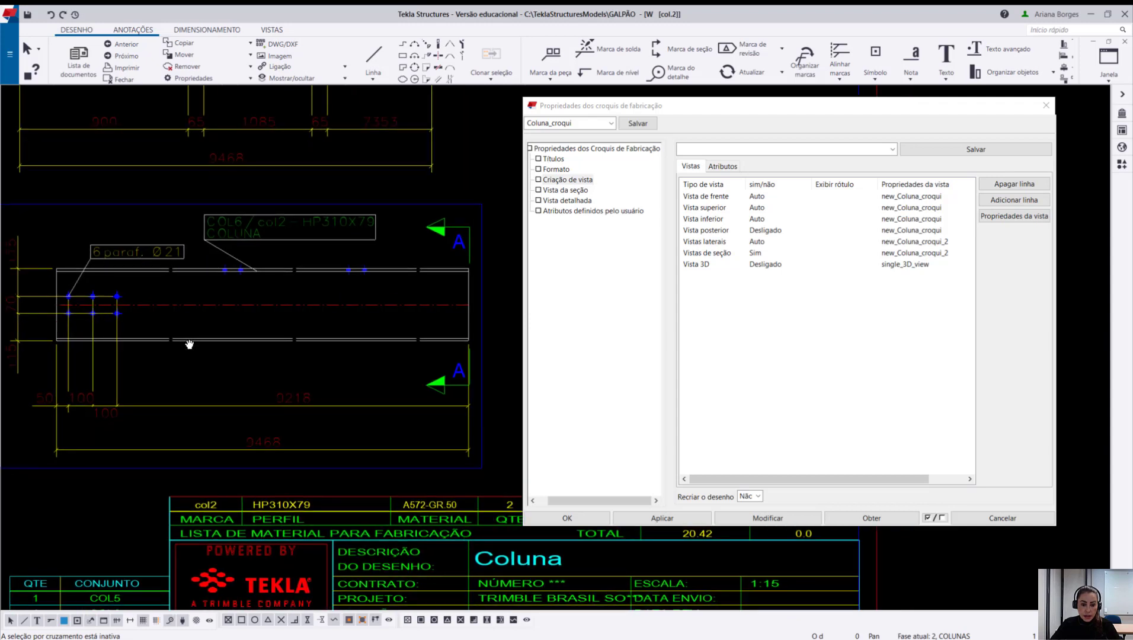
left_click_drag(423, 368, 476, 362)
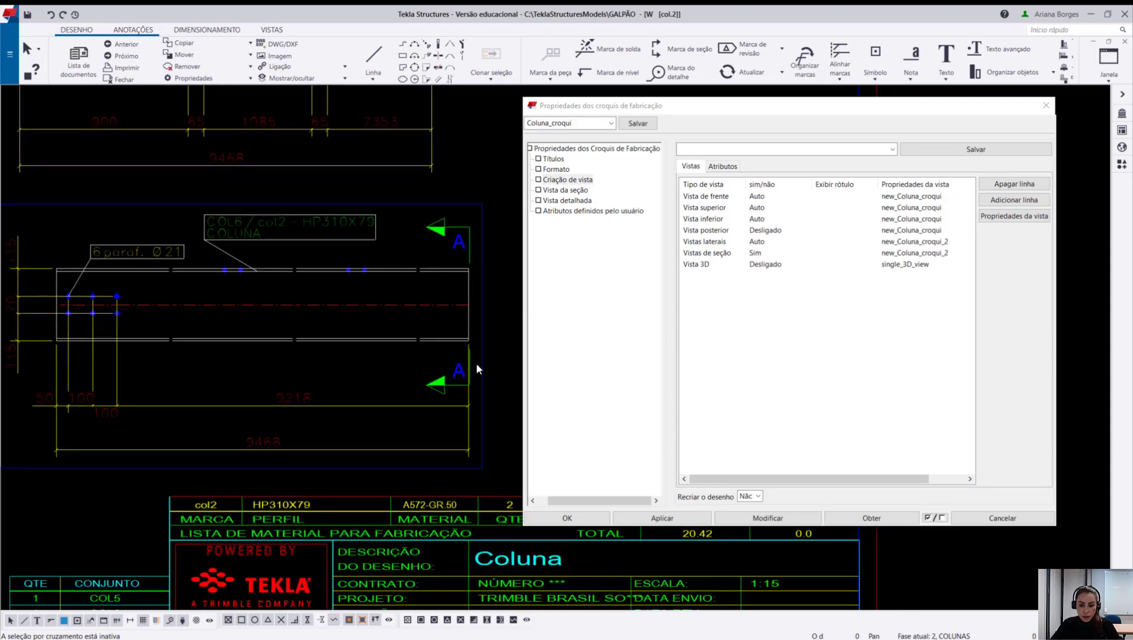
Try the Sim creation option for the bottom view (Vista inferior) and return it to Auto.
left_click(764, 222)
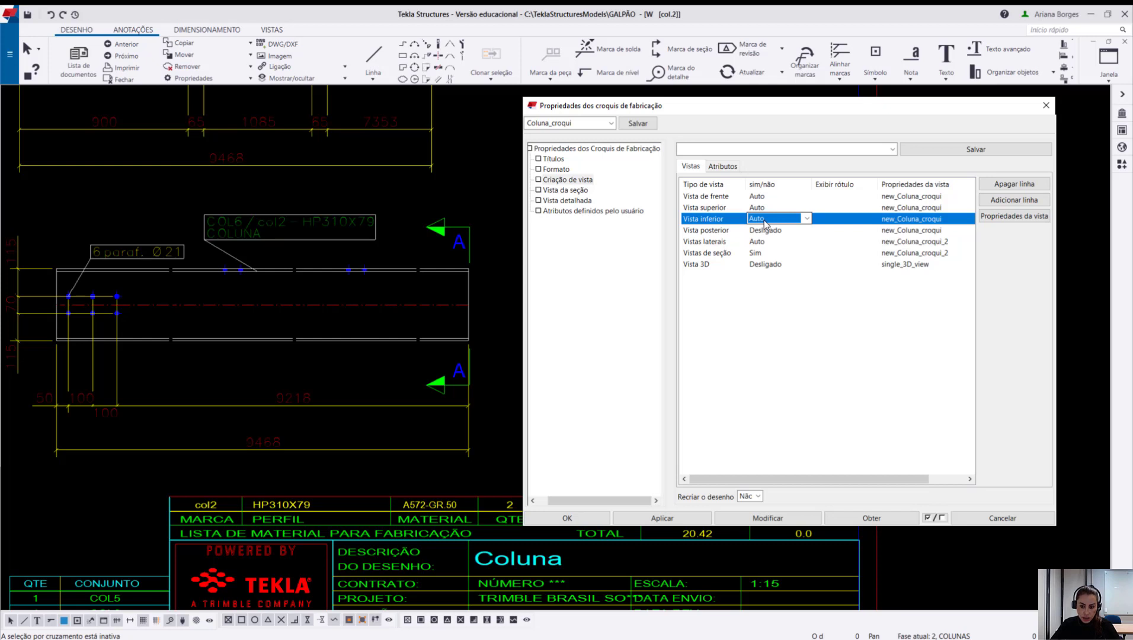
left_click(820, 351)
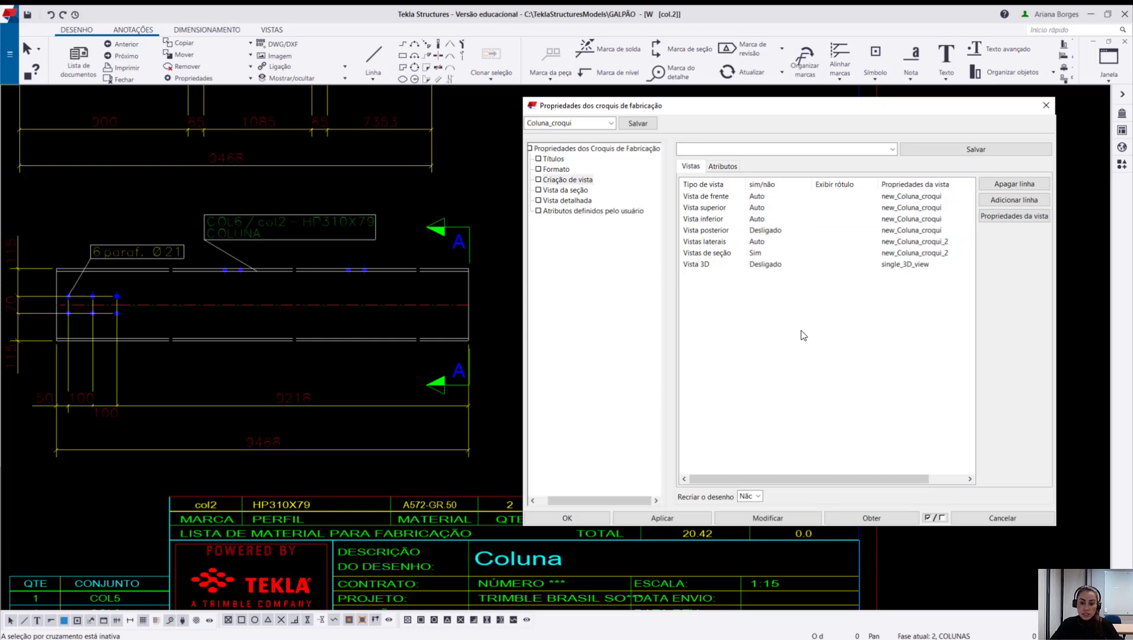
left_click(776, 219)
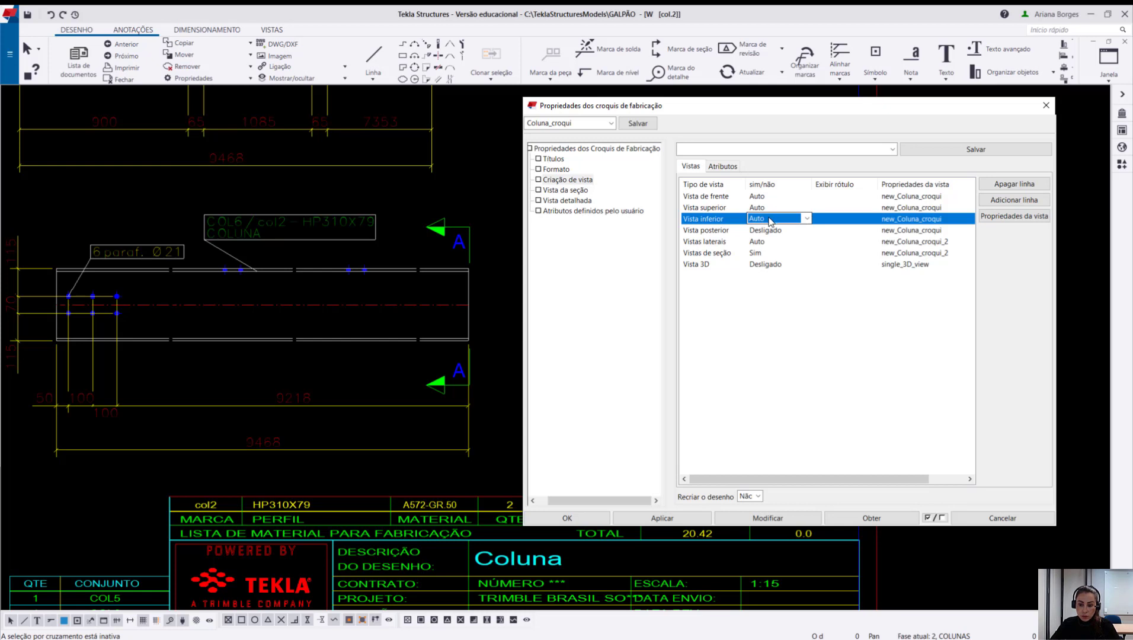
left_click(770, 220)
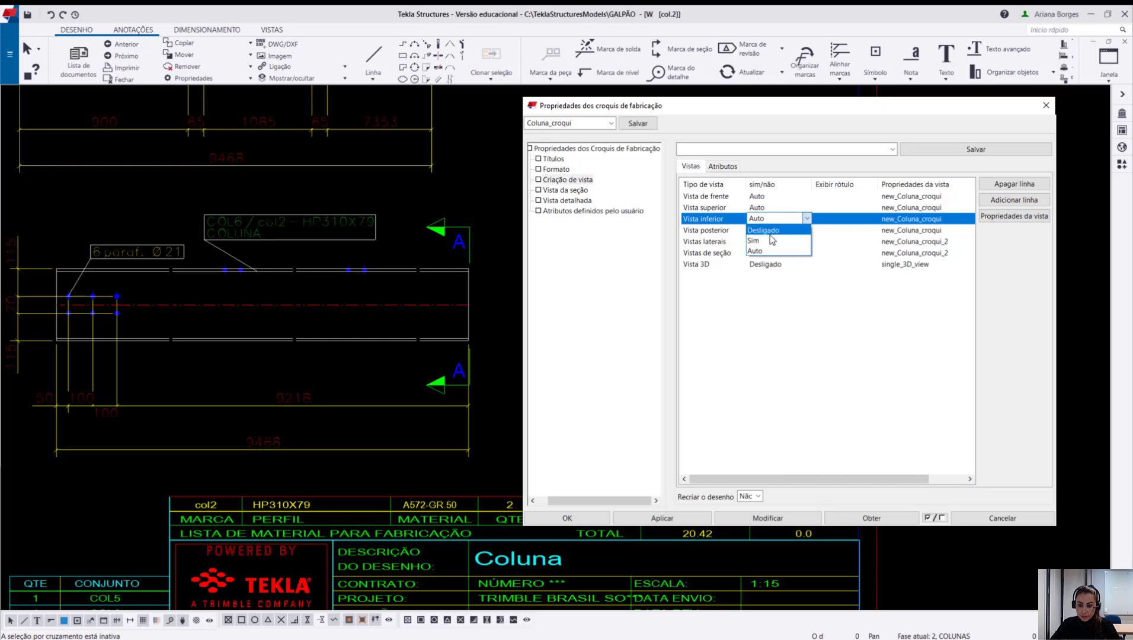
left_click(772, 240)
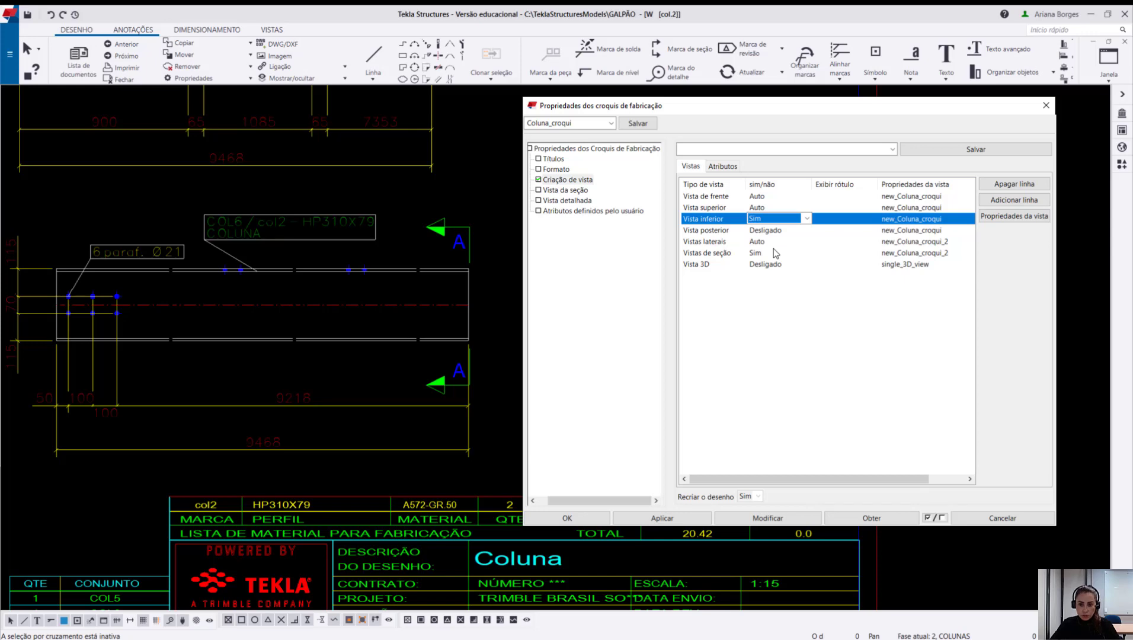
left_click(773, 225)
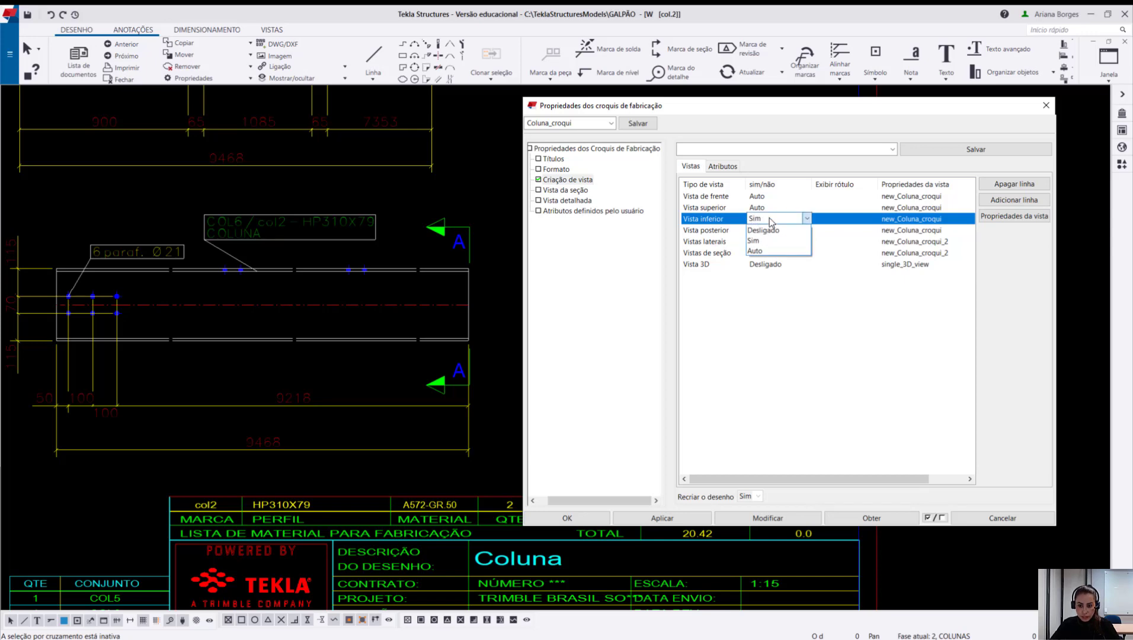
left_click(770, 249)
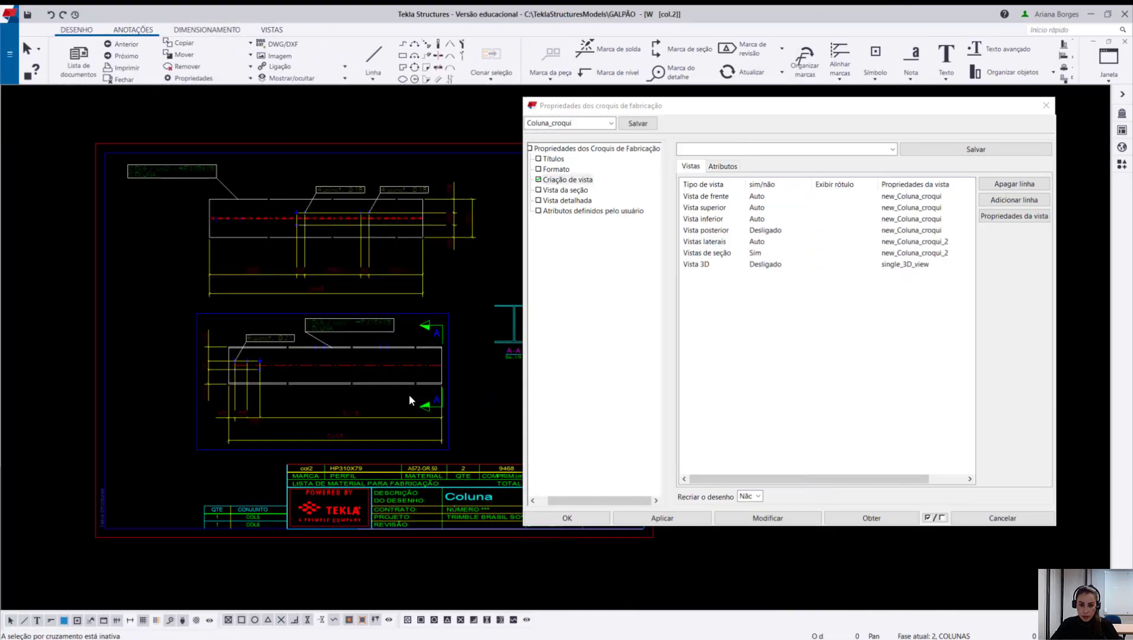
Set the bottom view (Vista inferior) to Sim and modify the drawing, accepting its recreation.
left_click(764, 220)
left_click(766, 220)
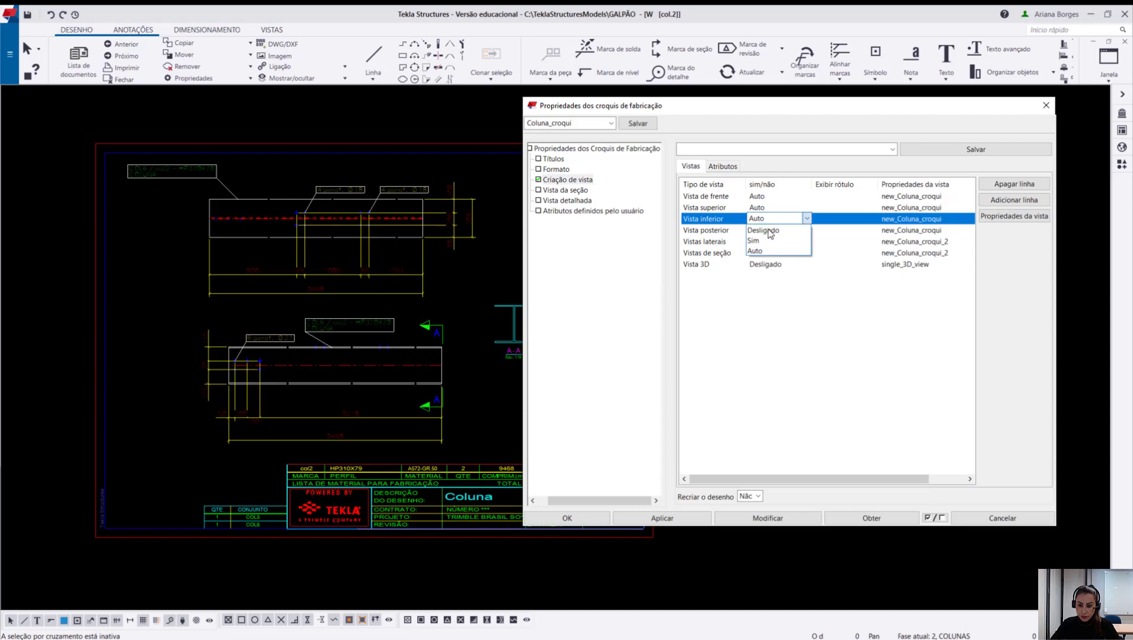
left_click(770, 243)
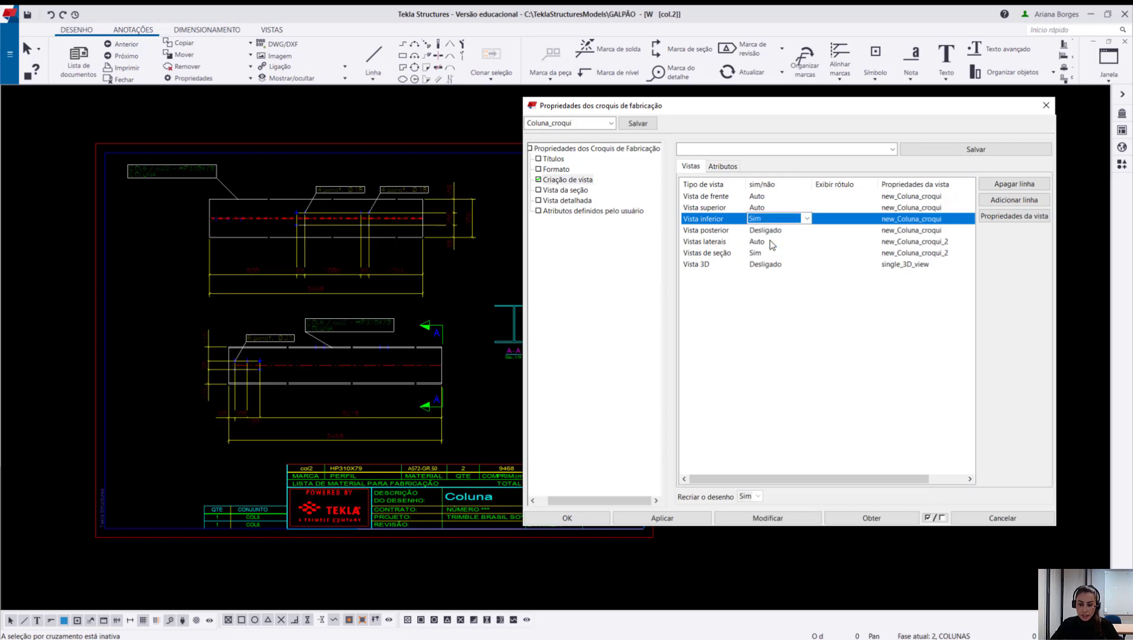
left_click(787, 387)
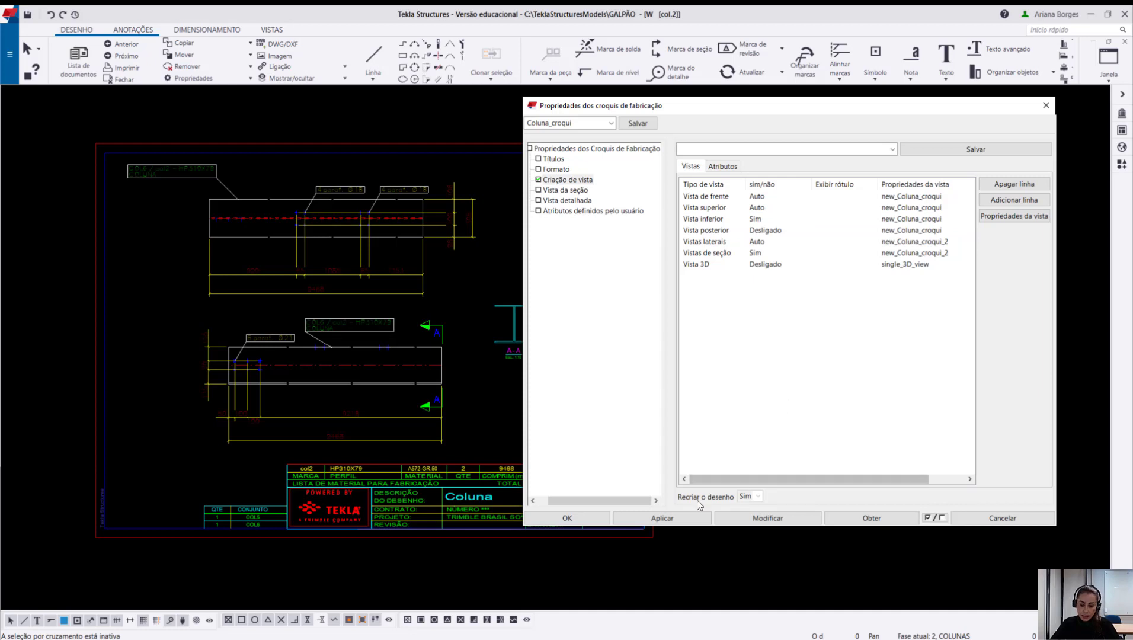
left_click(760, 519)
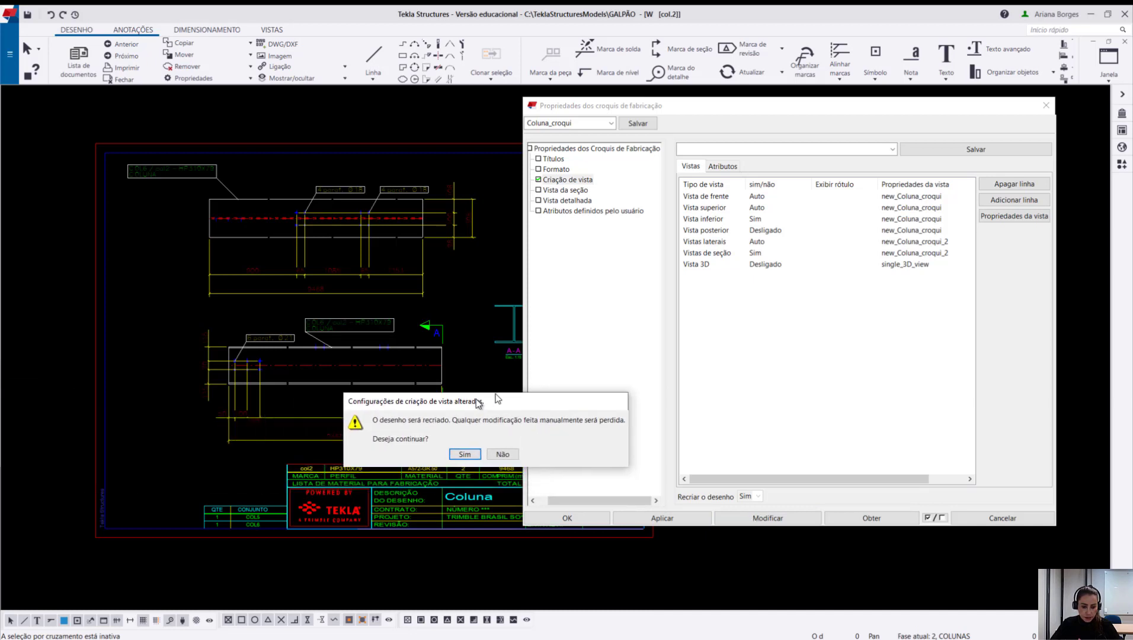
left_click_drag(487, 399, 694, 351)
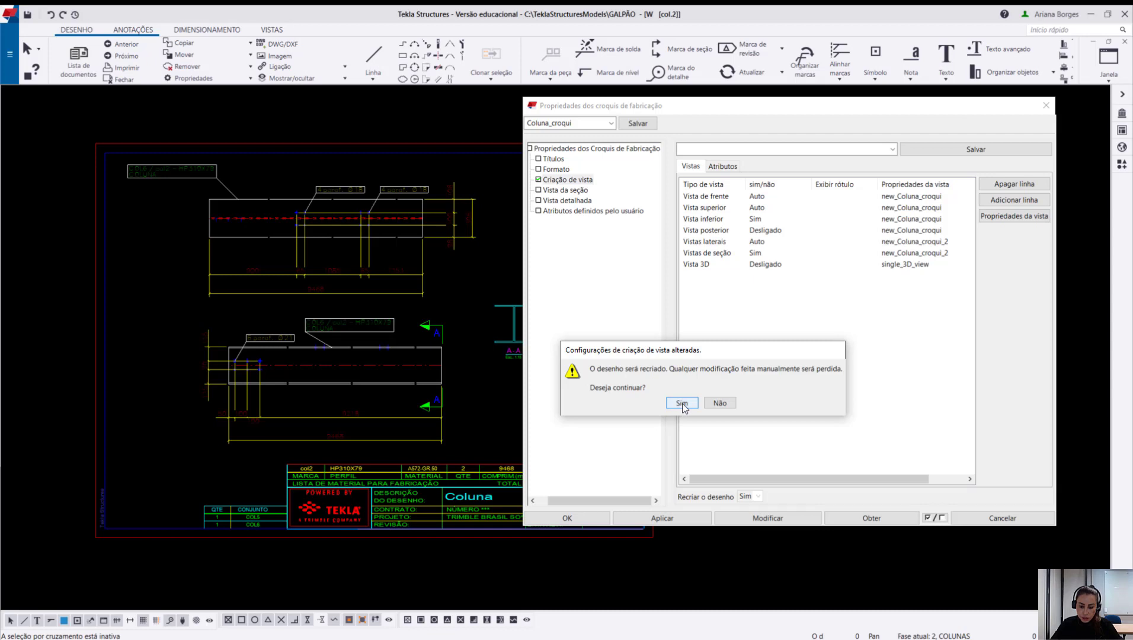
left_click(681, 404)
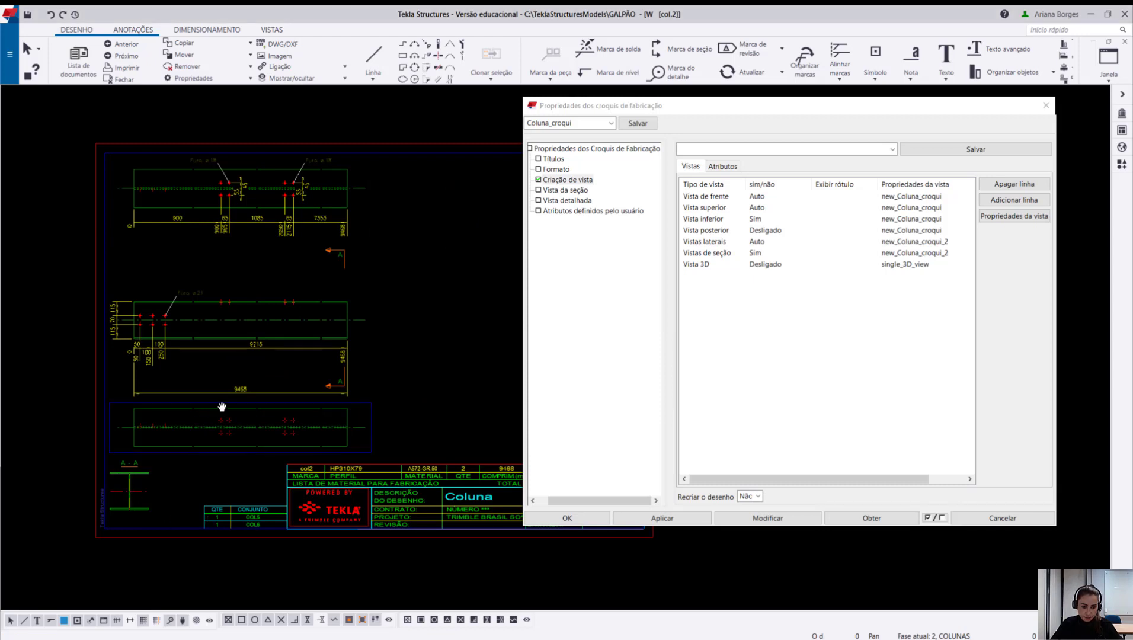
middle_click_drag(205, 408, 225, 406)
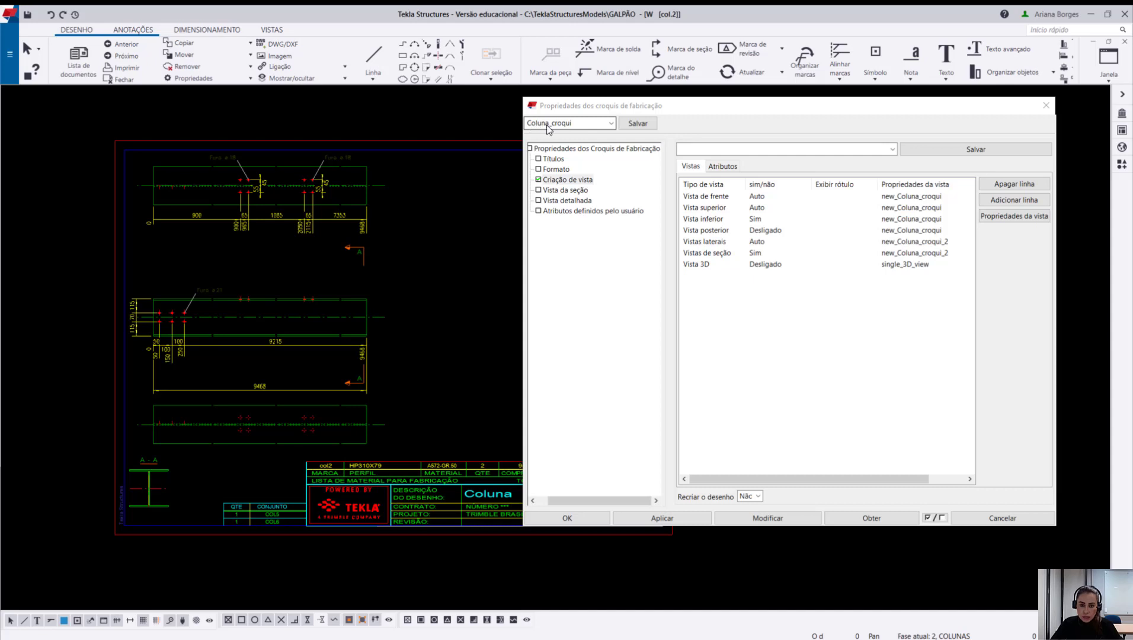
Load the ts-plate property preset and recreate the drawing with it.
left_click(614, 124)
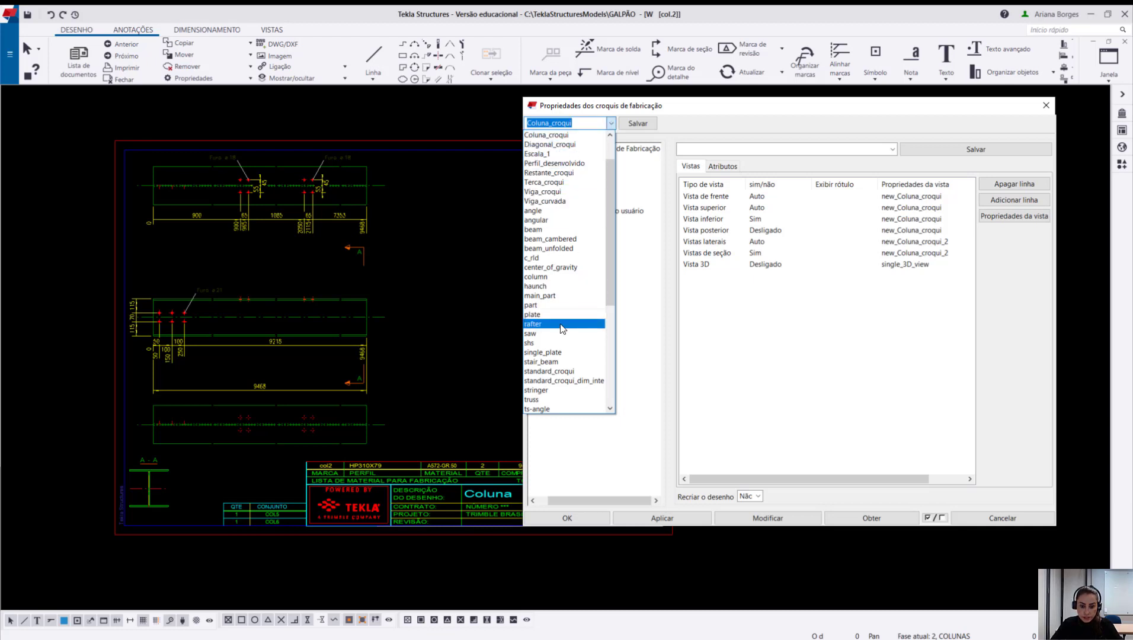
scroll(563, 333, "down", 2)
scroll(562, 333, "down", 5)
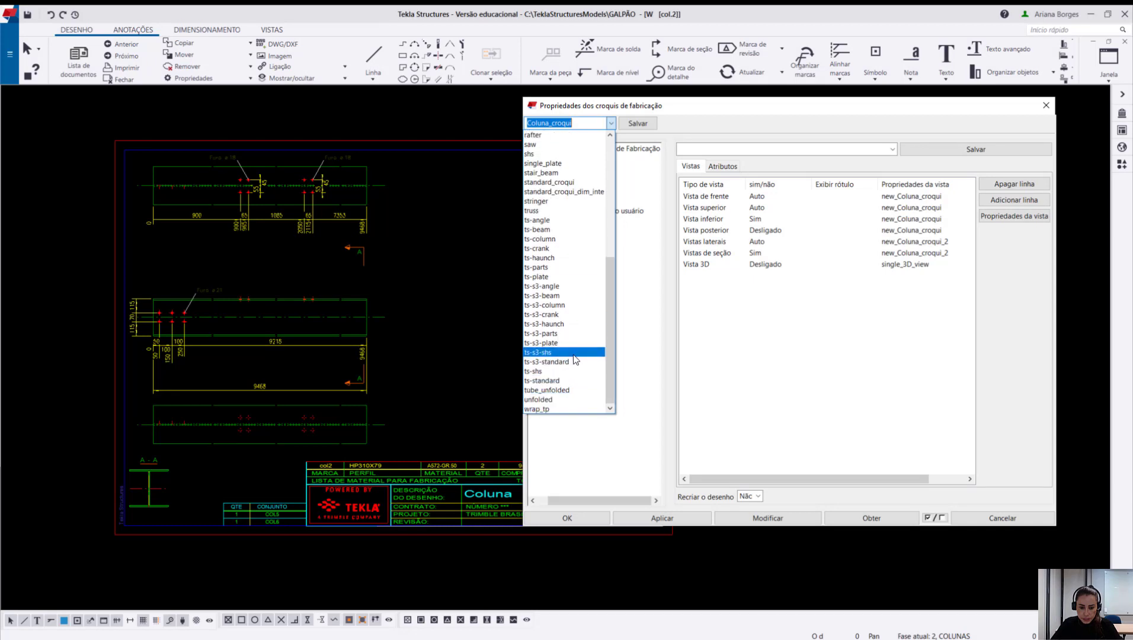
left_click(544, 278)
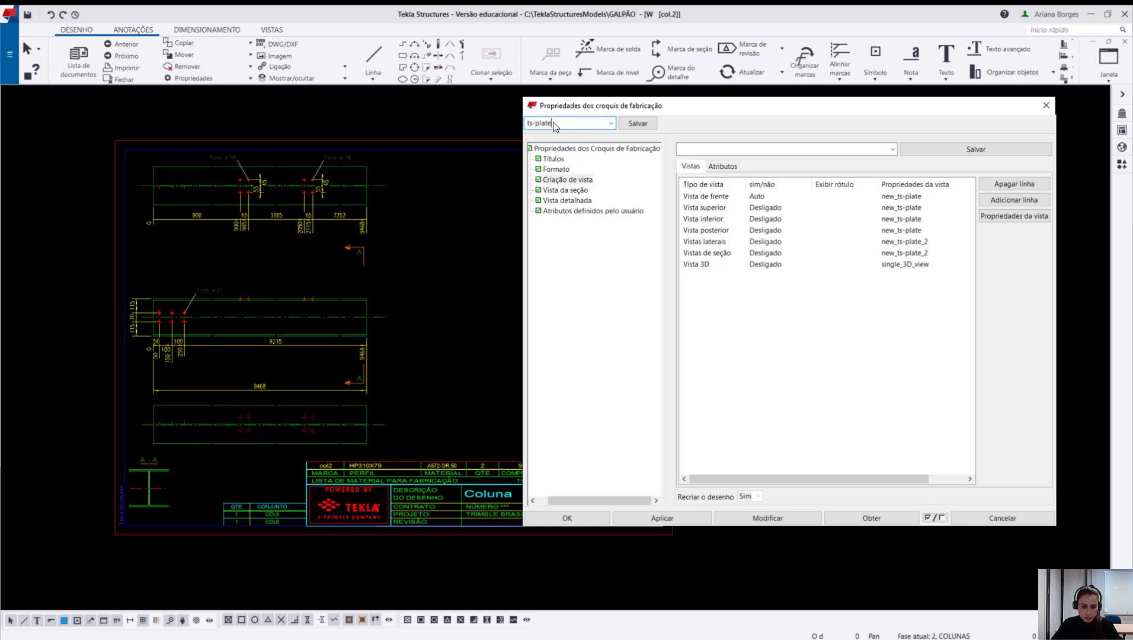
left_click(767, 518)
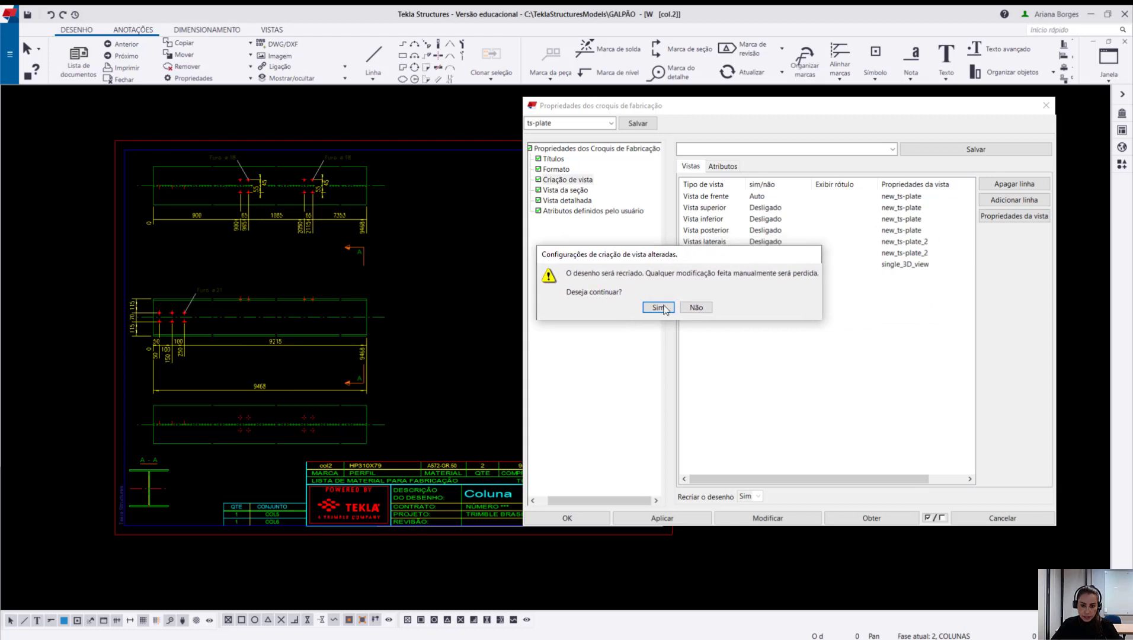
left_click(663, 308)
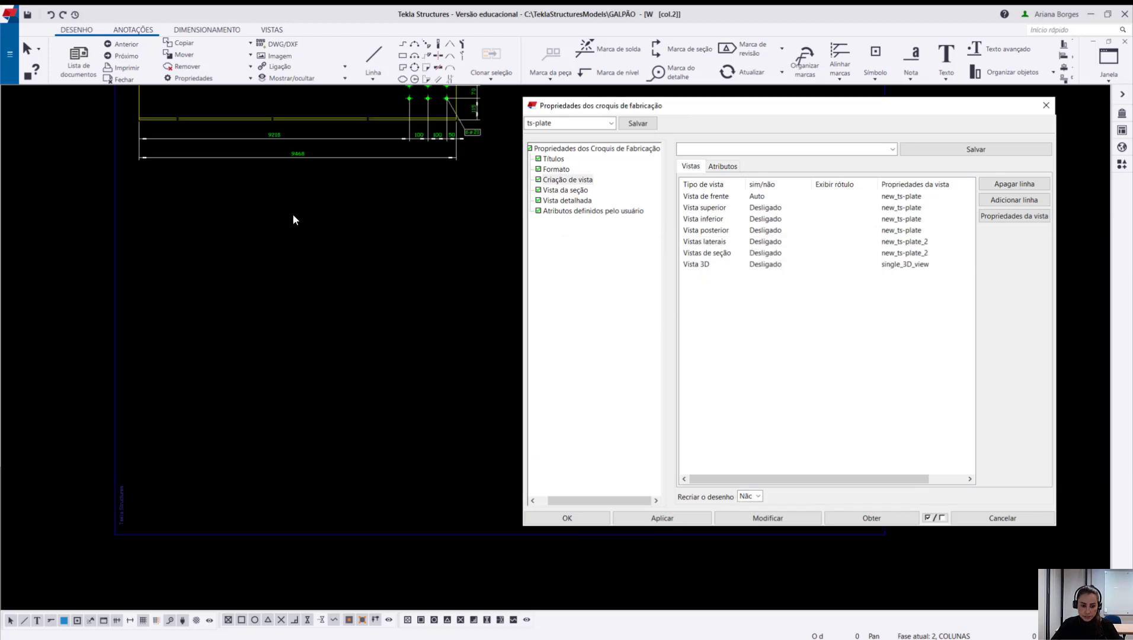
scroll(293, 216, "down", 5)
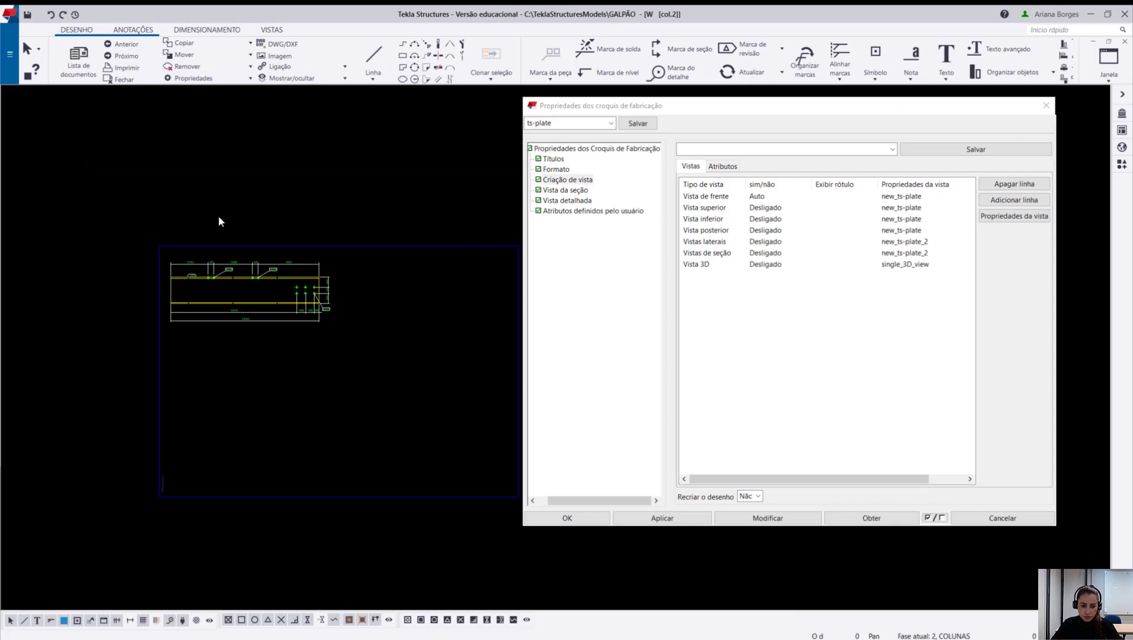
Load the Coluna_croqui property preset in place of ts-plate.
left_click(611, 123)
scroll(569, 169, "up", 10)
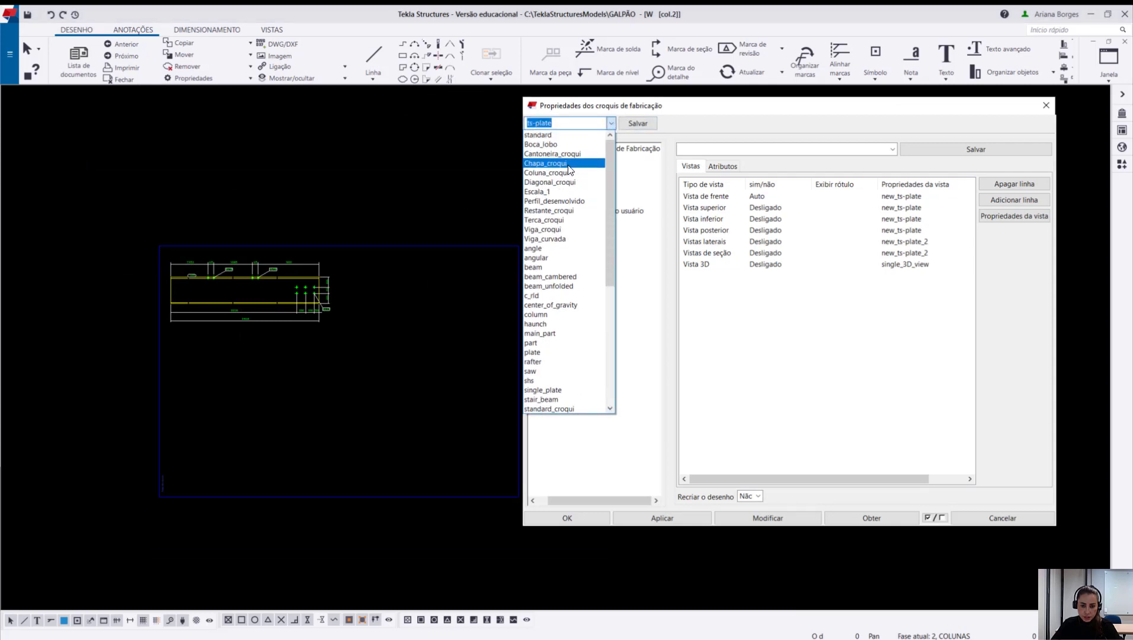
left_click(581, 123)
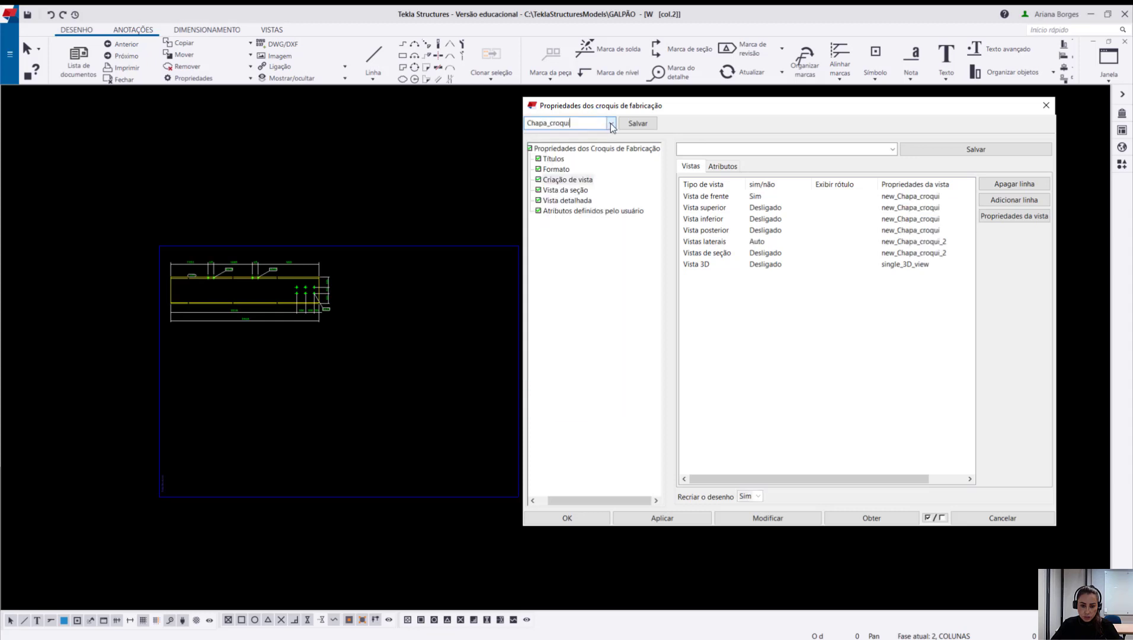
left_click(580, 124)
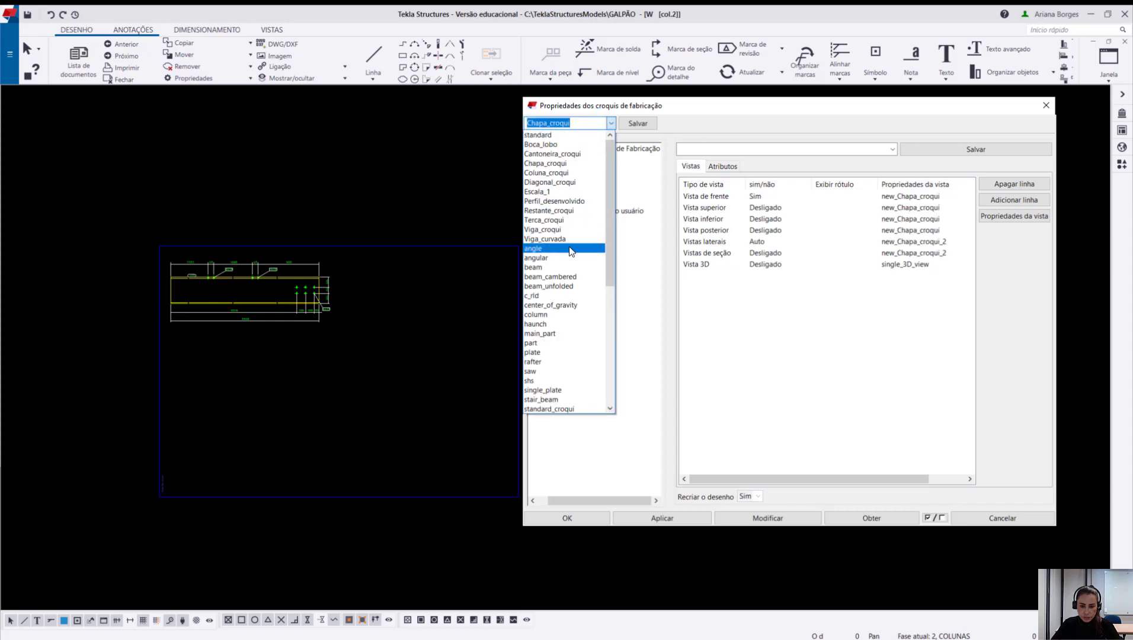
left_click(559, 173)
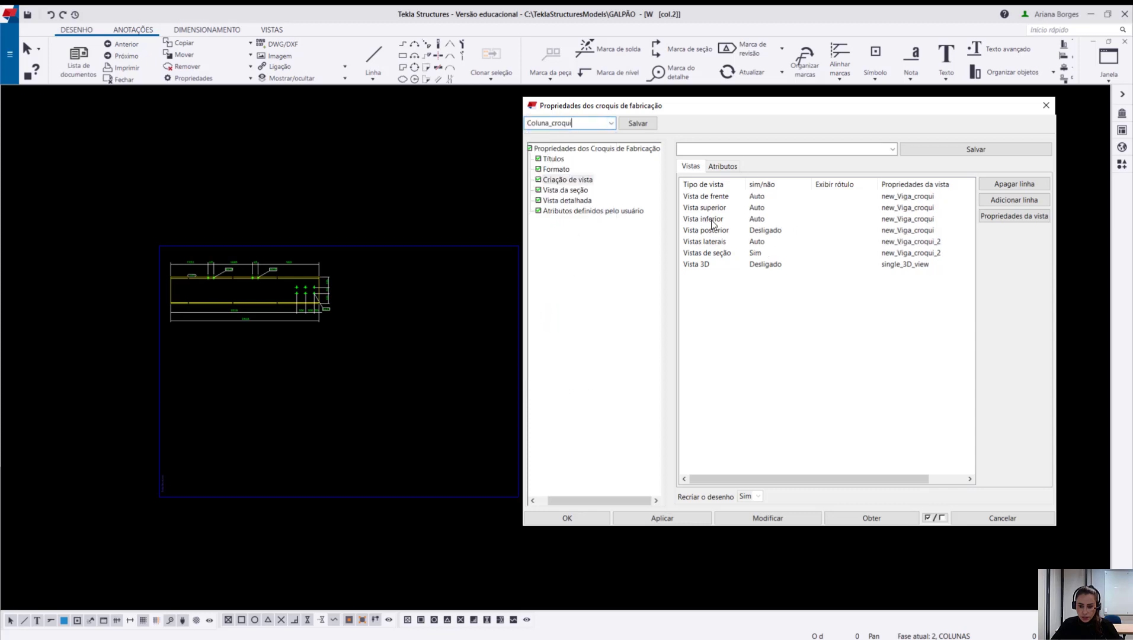
Set the bottom view (Vista inferior) to Sim and recreate the column drawing with the Coluna_croqui settings.
left_click(758, 220)
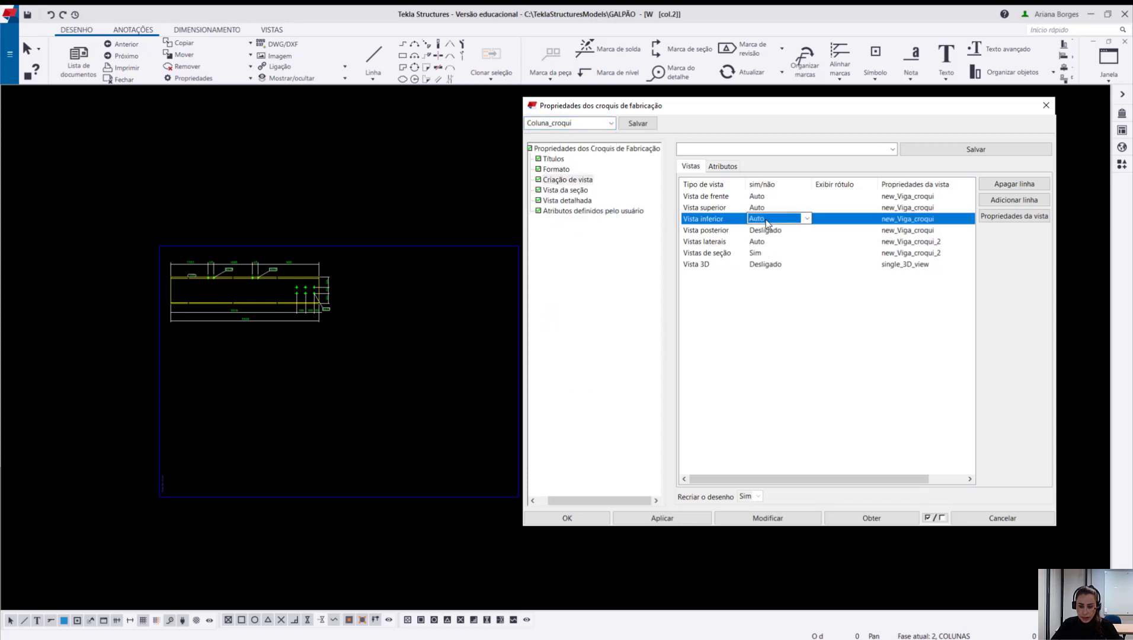
left_click(759, 219)
left_click(768, 240)
left_click(778, 519)
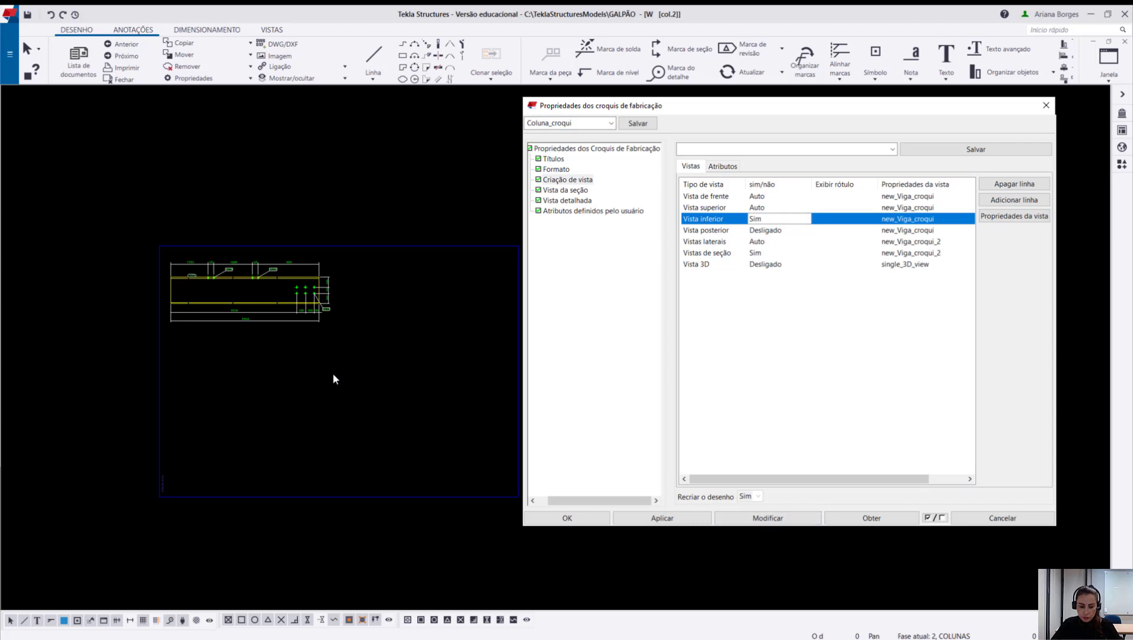
left_click(767, 521)
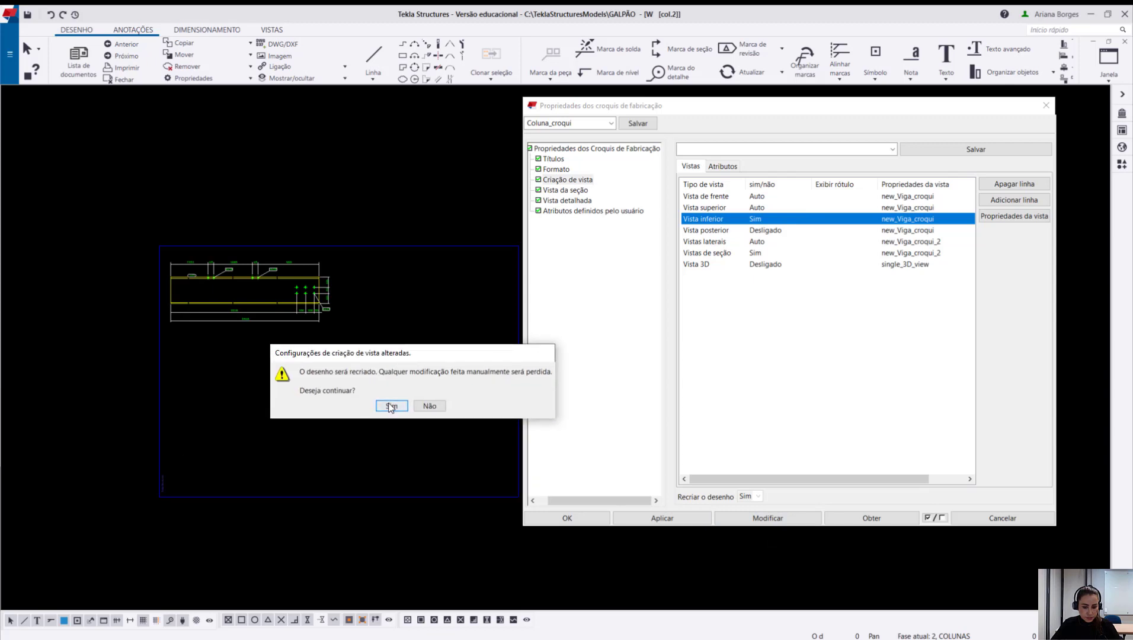
left_click(390, 407)
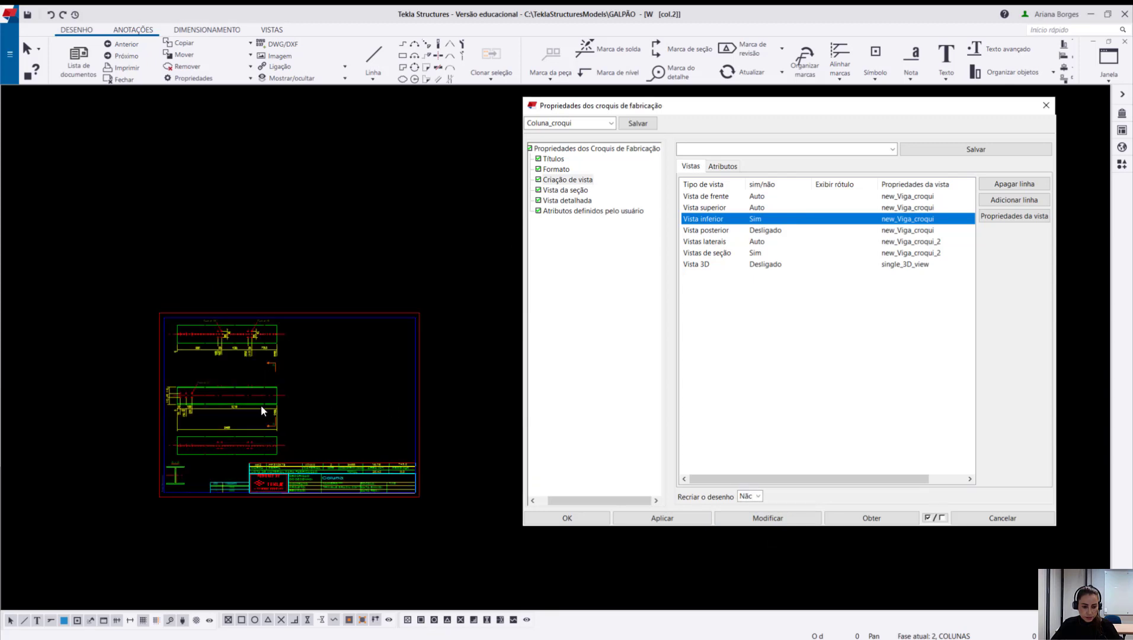
scroll(278, 339, "up", 2)
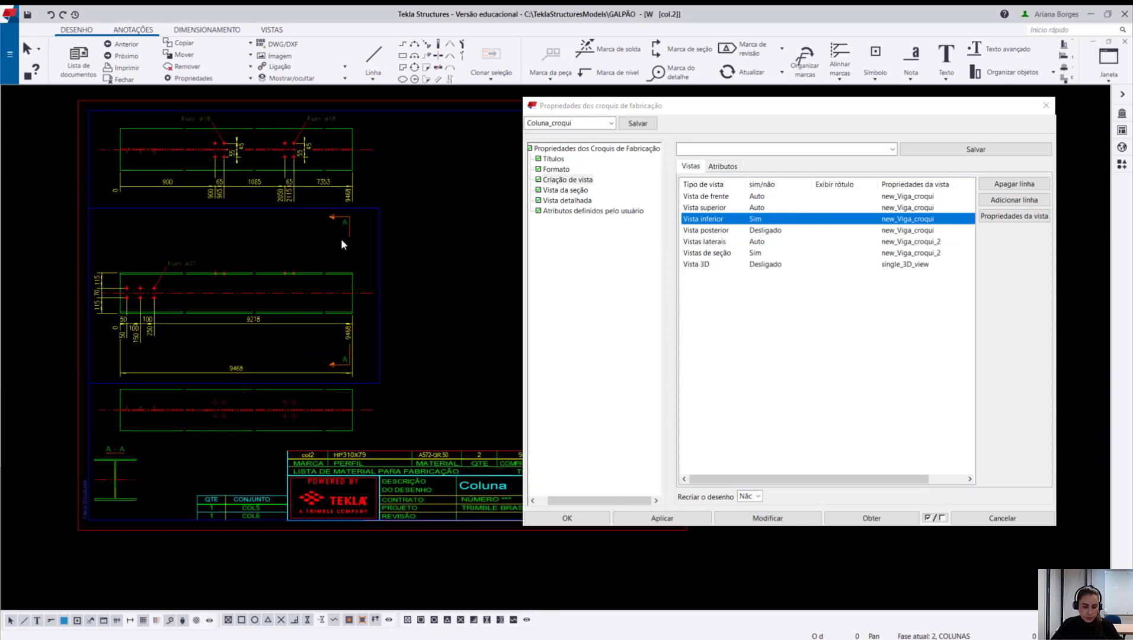
Select the uppermost column view and compare it with the front view (Vista de frente) creation setting.
left_click(382, 178)
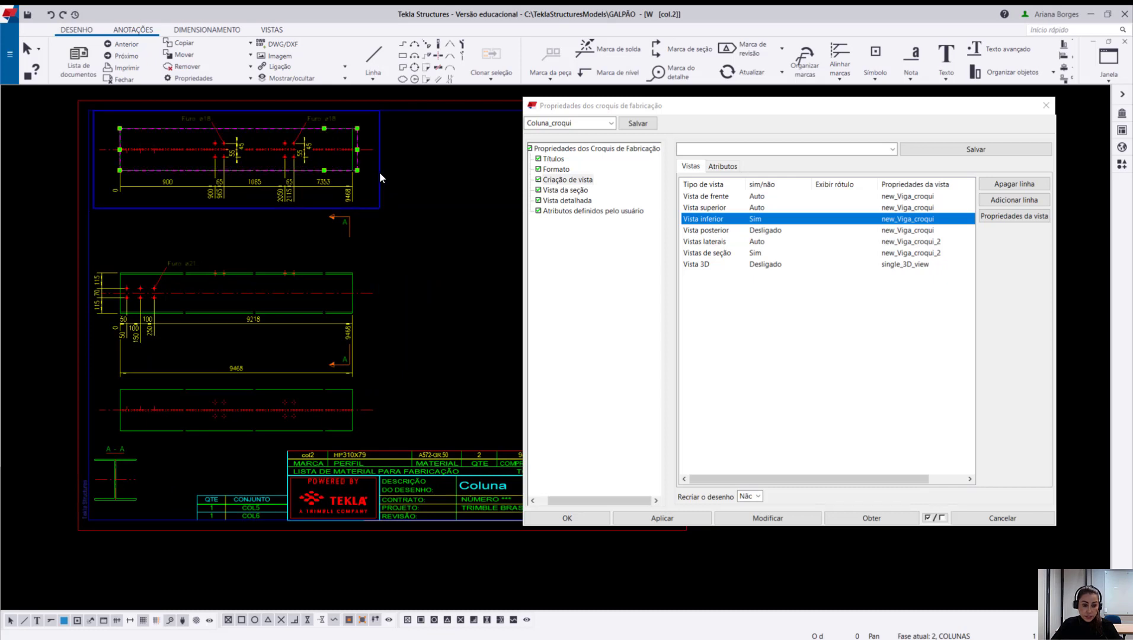
left_click(774, 196)
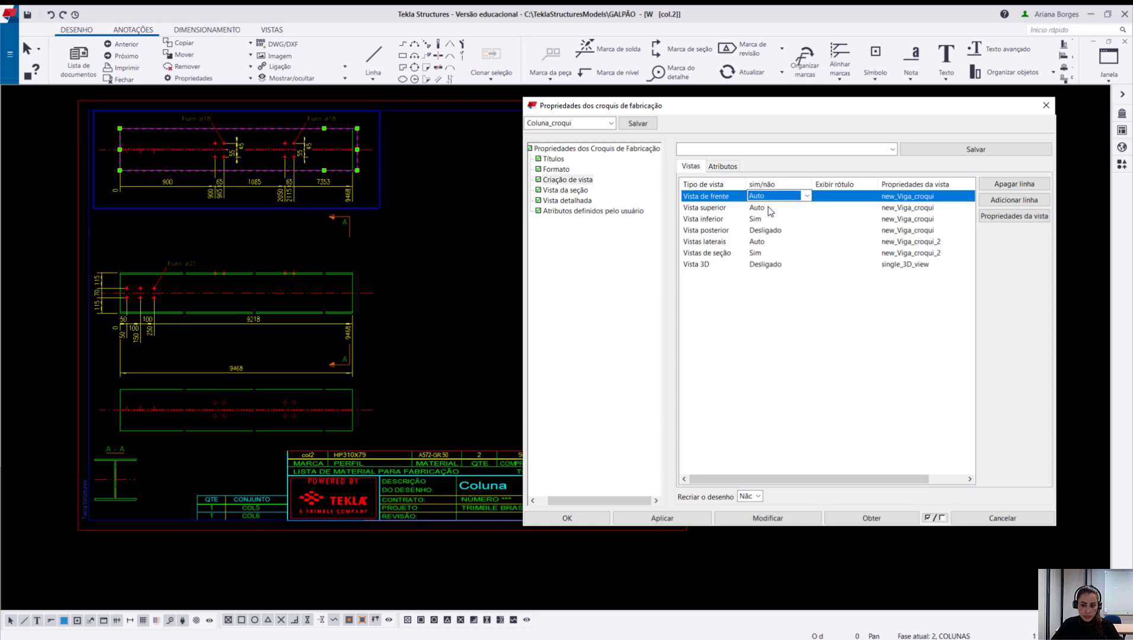
left_click(769, 207)
left_click(768, 198)
left_click(771, 217)
left_click(769, 199)
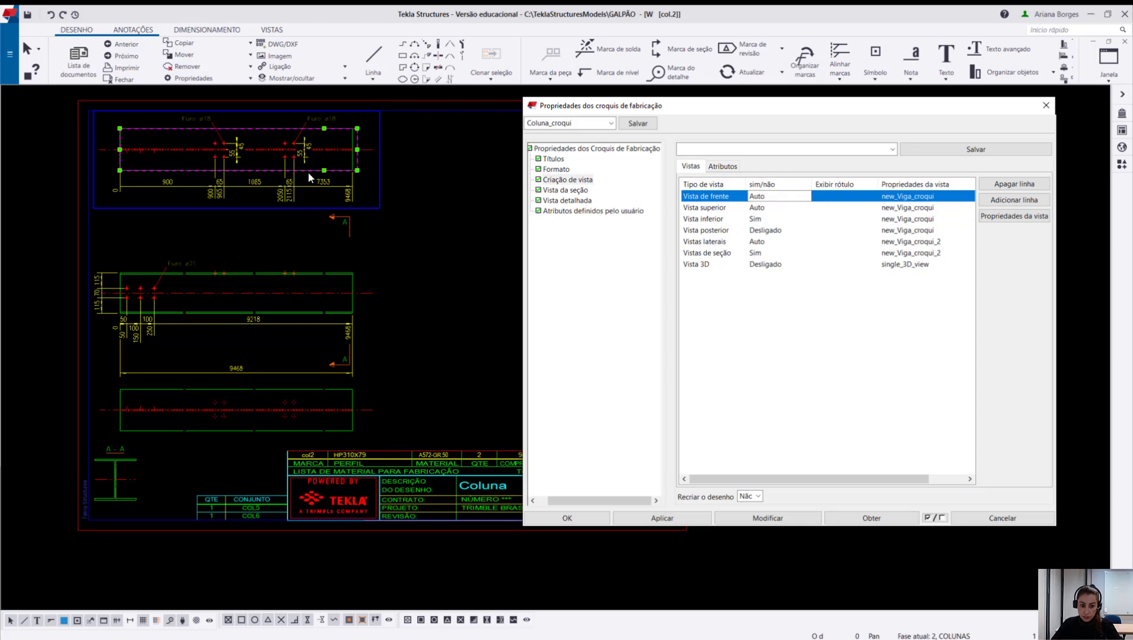
Compare the top view (Vista superior) setting with the middle column view, and select the lowest column view.
left_click(740, 209)
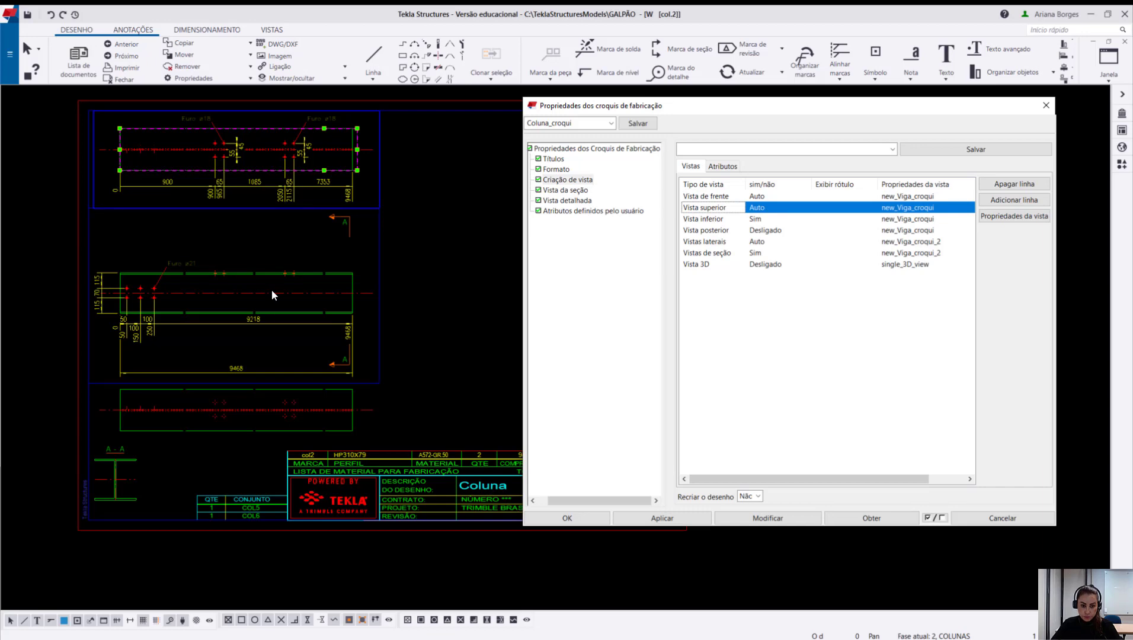
scroll(272, 289, "up", 2)
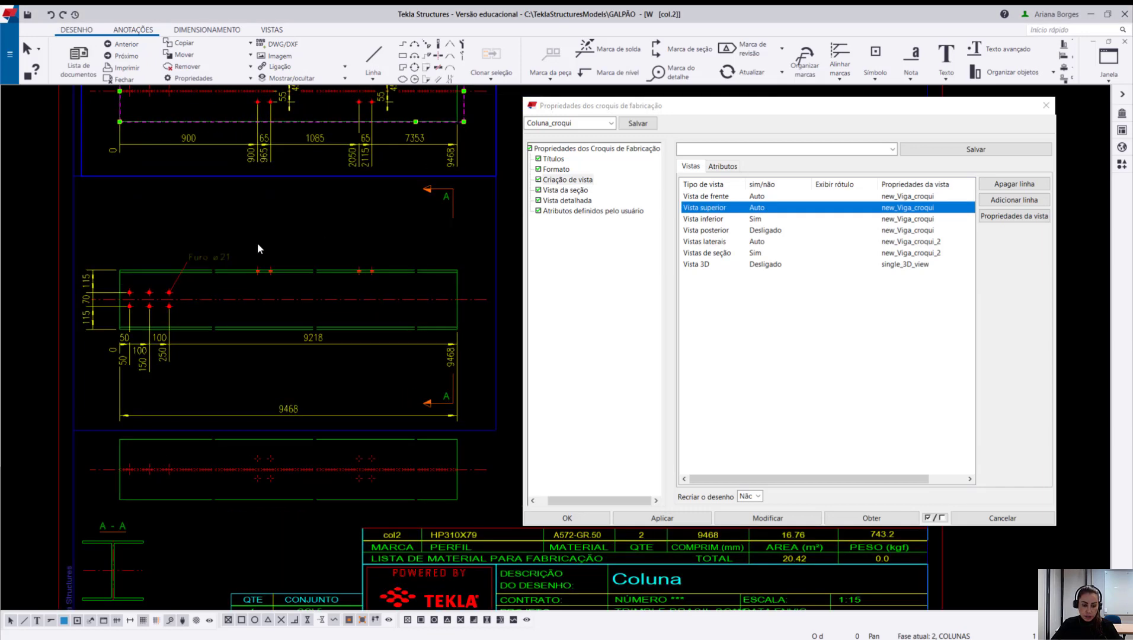
scroll(253, 254, "down", 1)
left_click(440, 438)
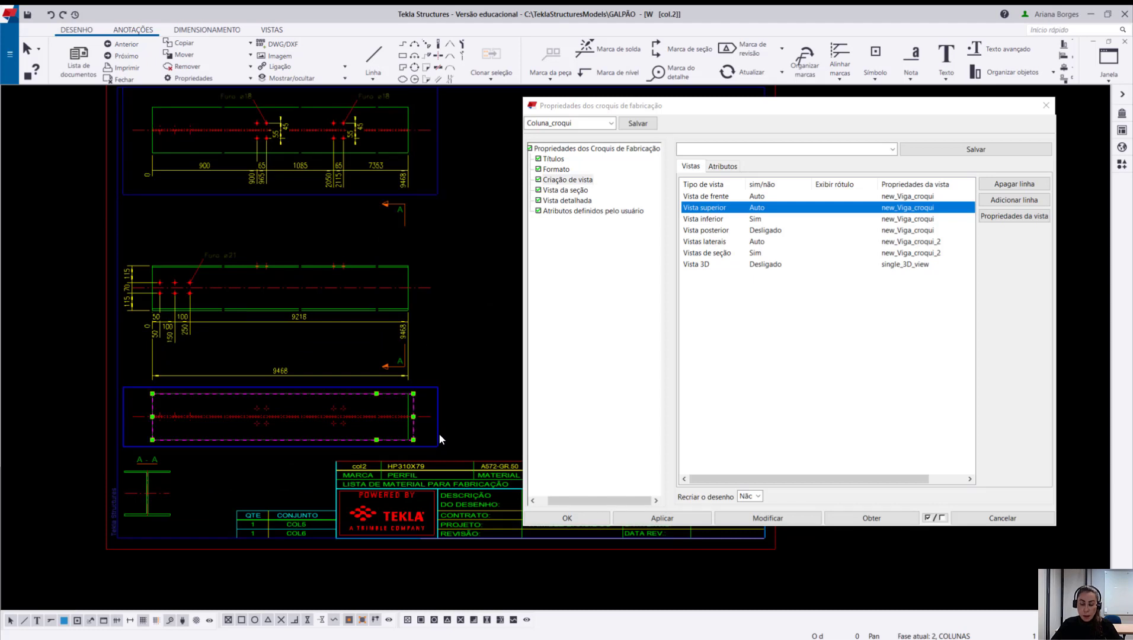
Set the bottom view (Vista inferior) to Desligado and recreate the column drawing with this setting.
left_click(776, 218)
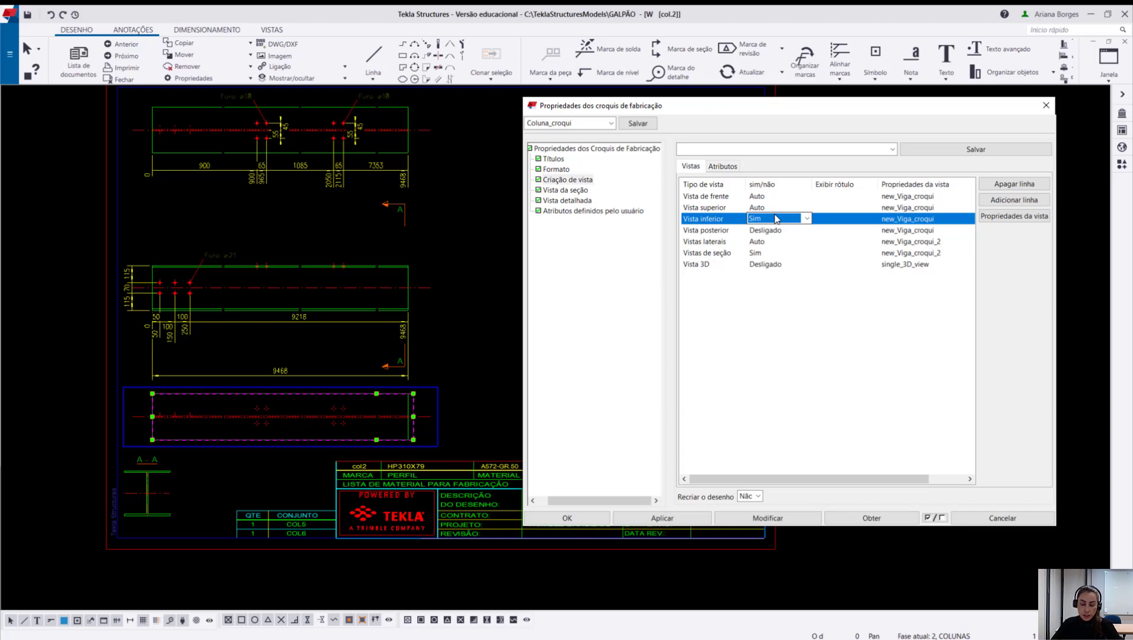
left_click(807, 219)
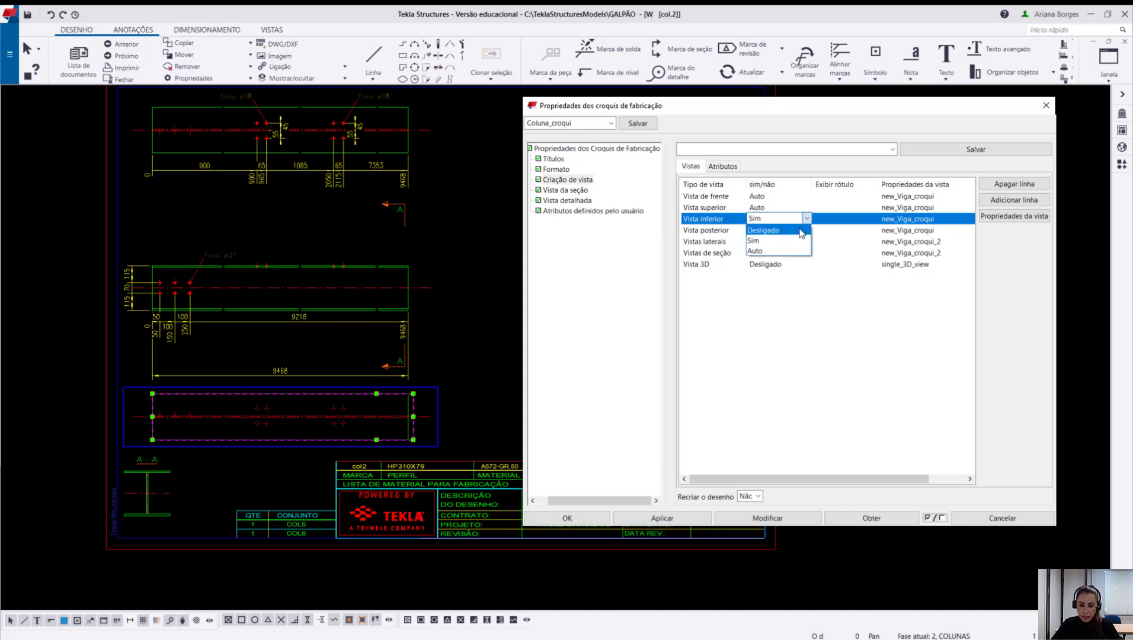
left_click(800, 231)
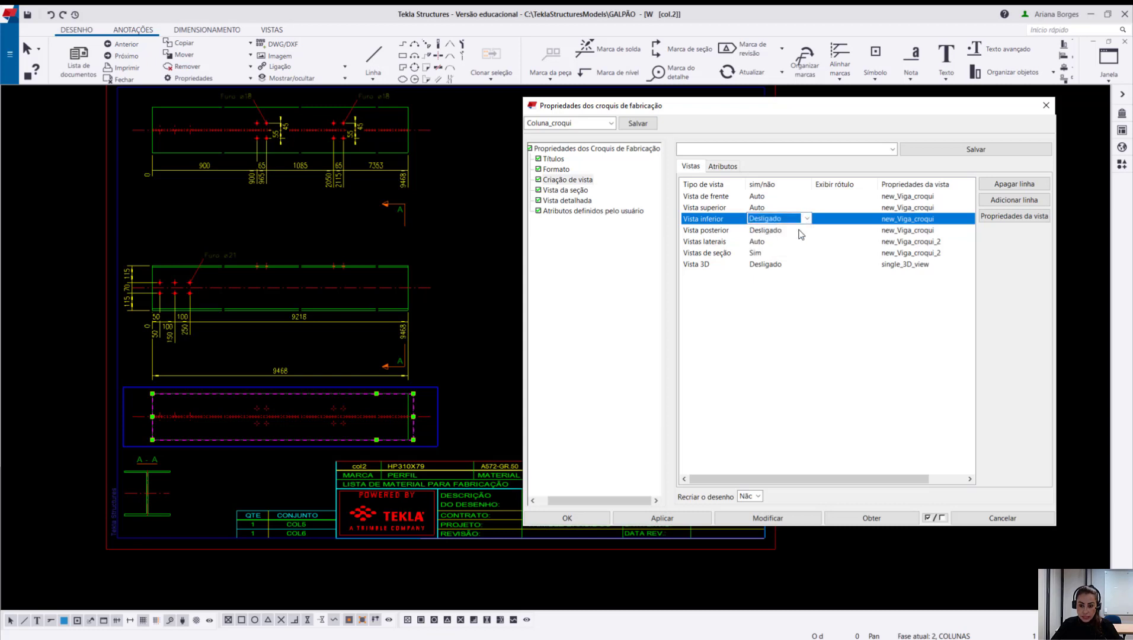
left_click(750, 497)
left_click(746, 518)
left_click(767, 518)
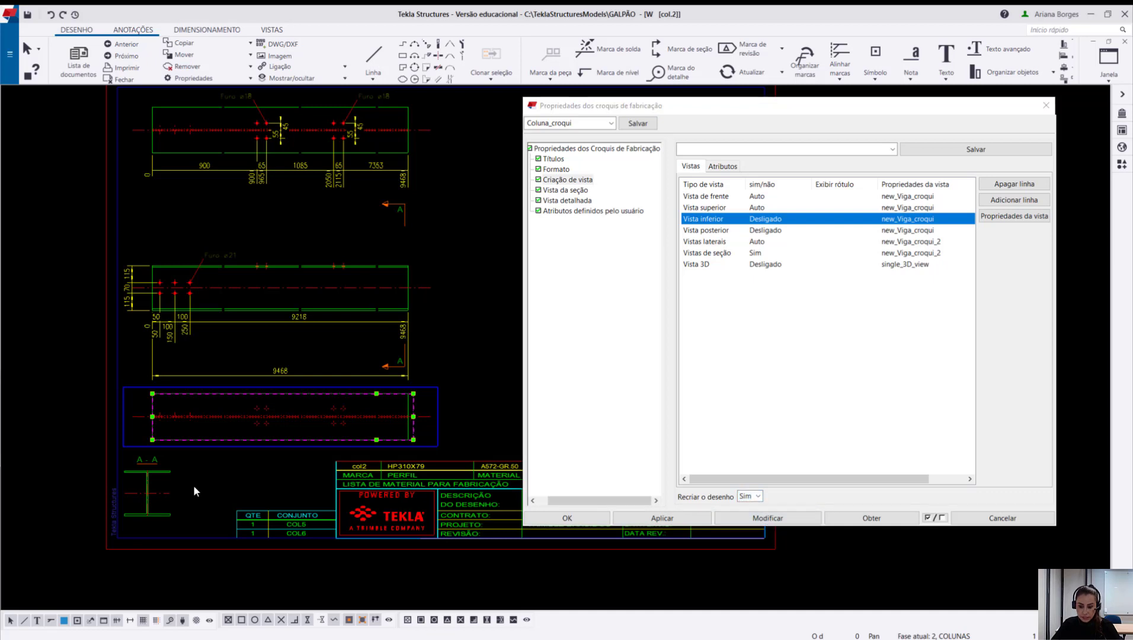
left_click(723, 355)
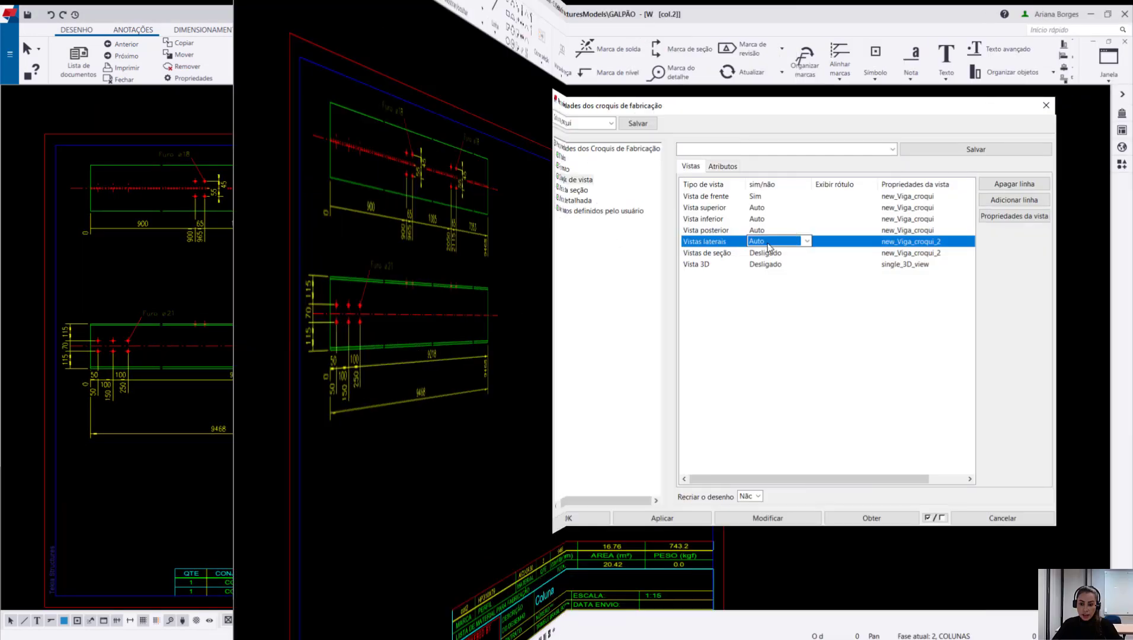
Set the side views (Vistas laterais) to Sim and recreate the column drawing, accepting the loss of manual changes.
left_click(783, 316)
left_click(774, 242)
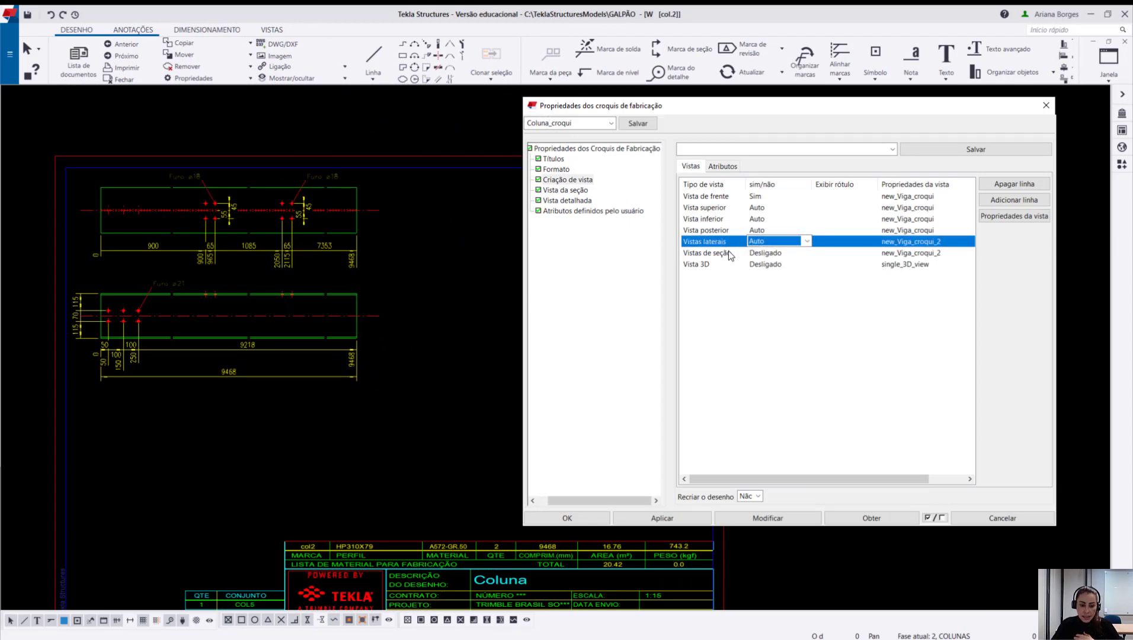
left_click(431, 290)
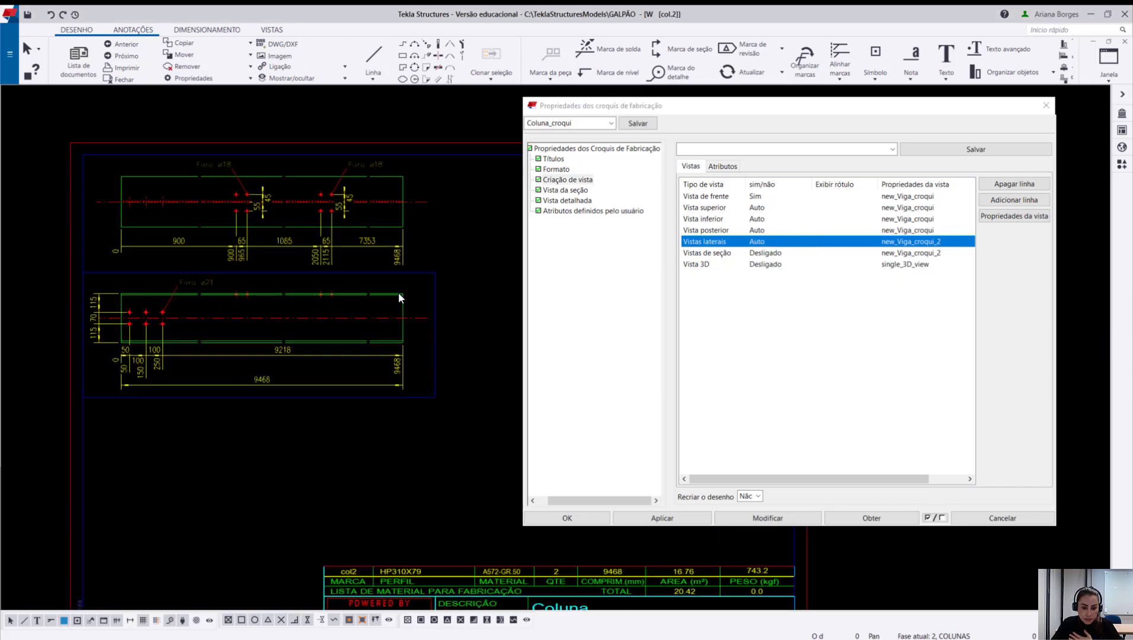
scroll(399, 292, "up", 3)
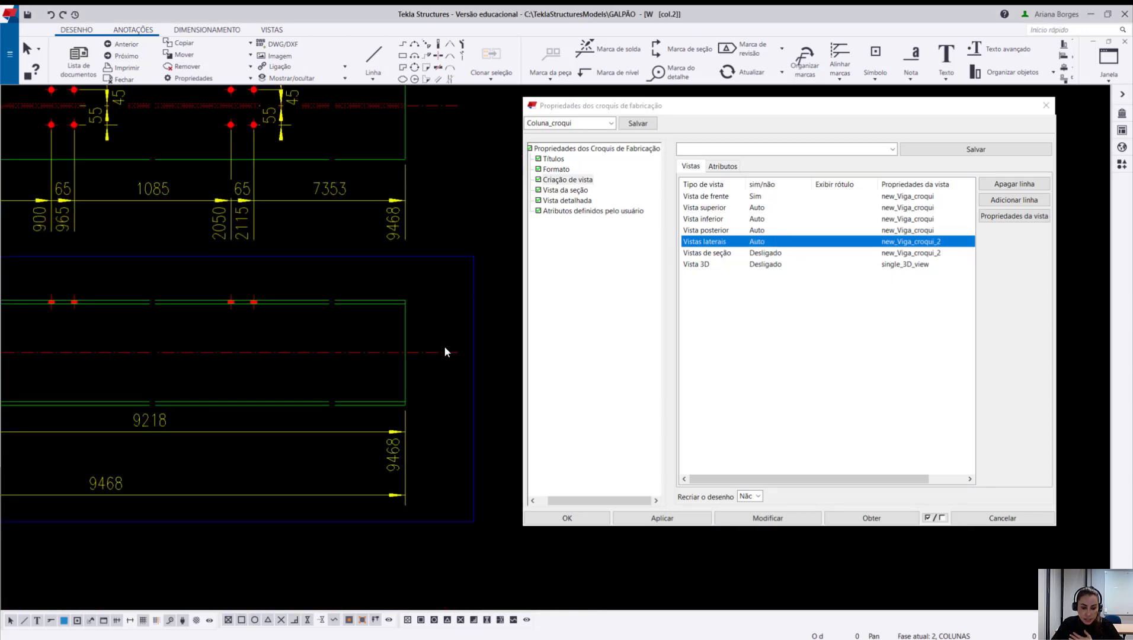
scroll(445, 345, "down", 1)
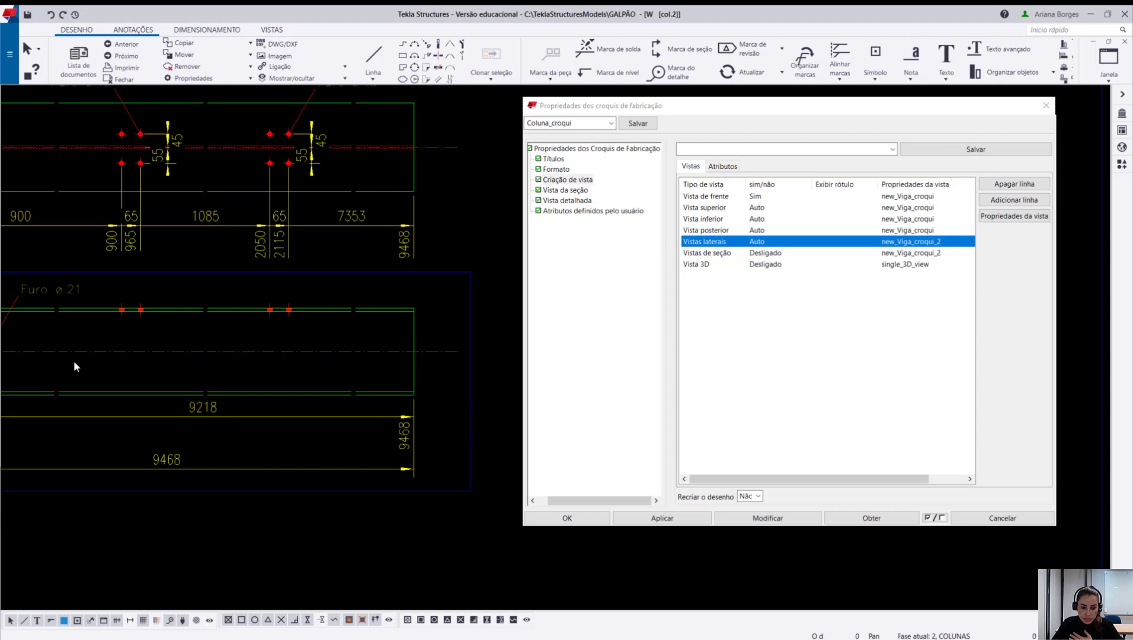
middle_click_drag(8, 343, 366, 357)
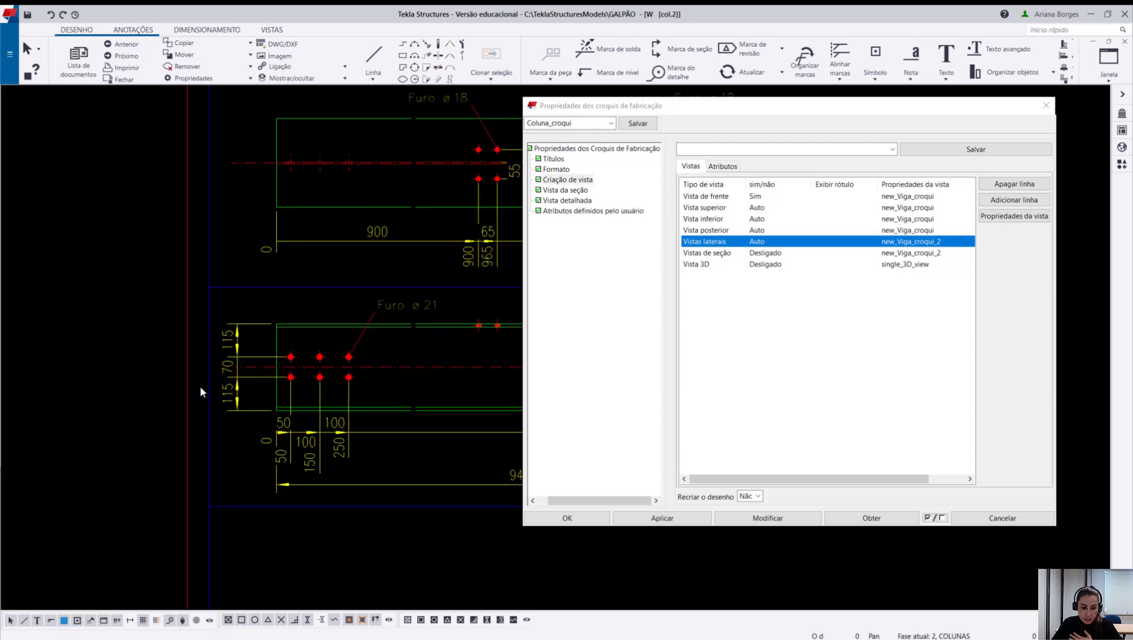
left_click(775, 241)
left_click(771, 263)
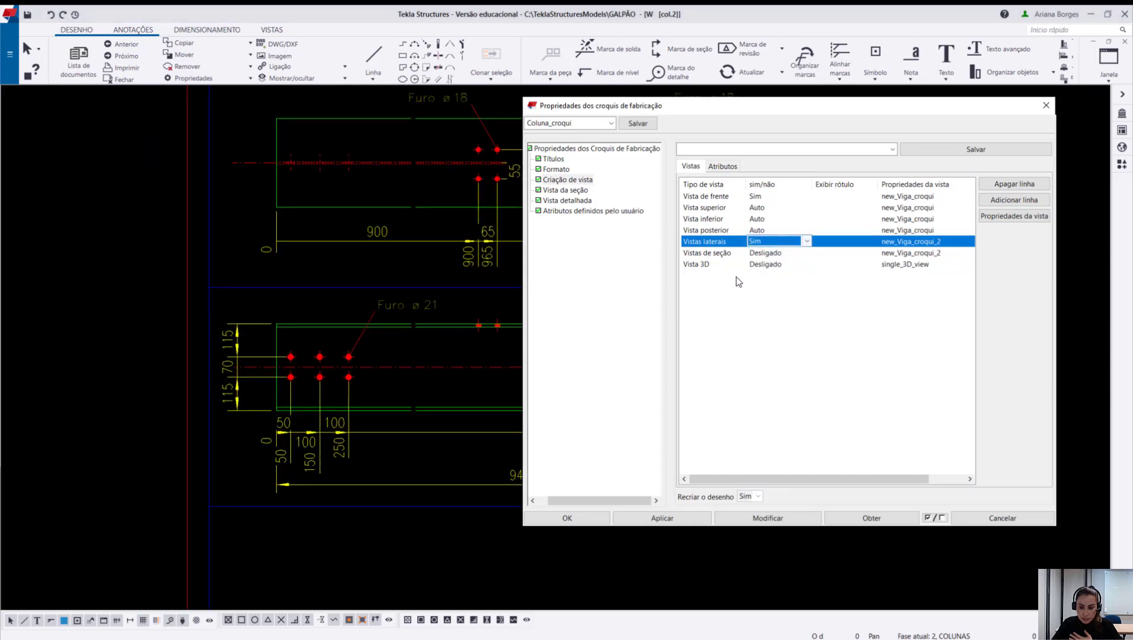
left_click(764, 519)
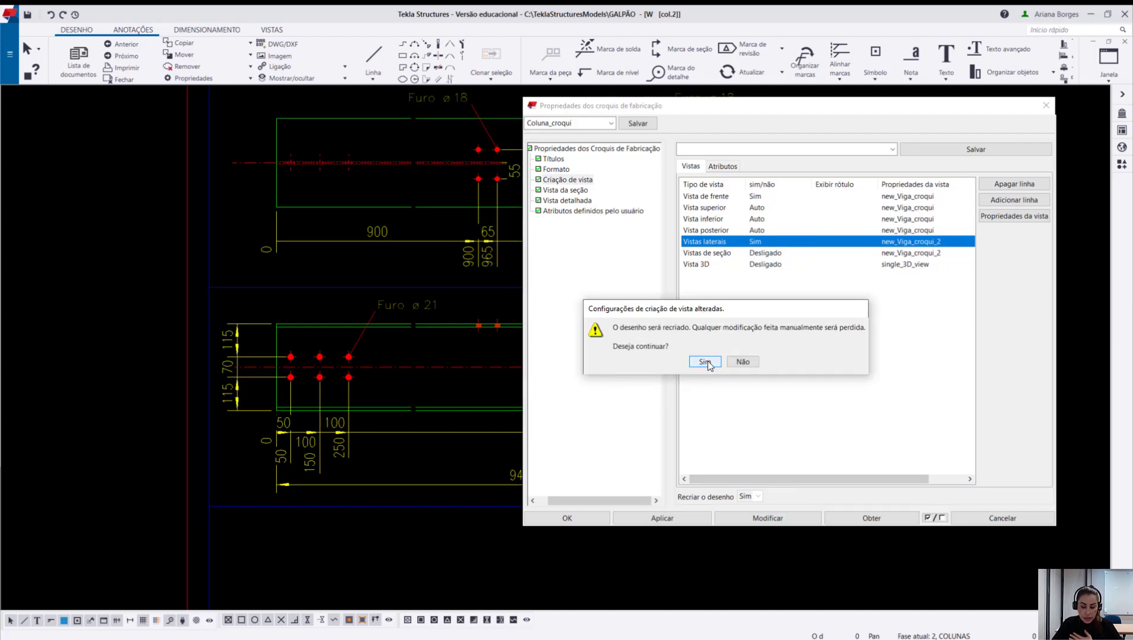
left_click(705, 363)
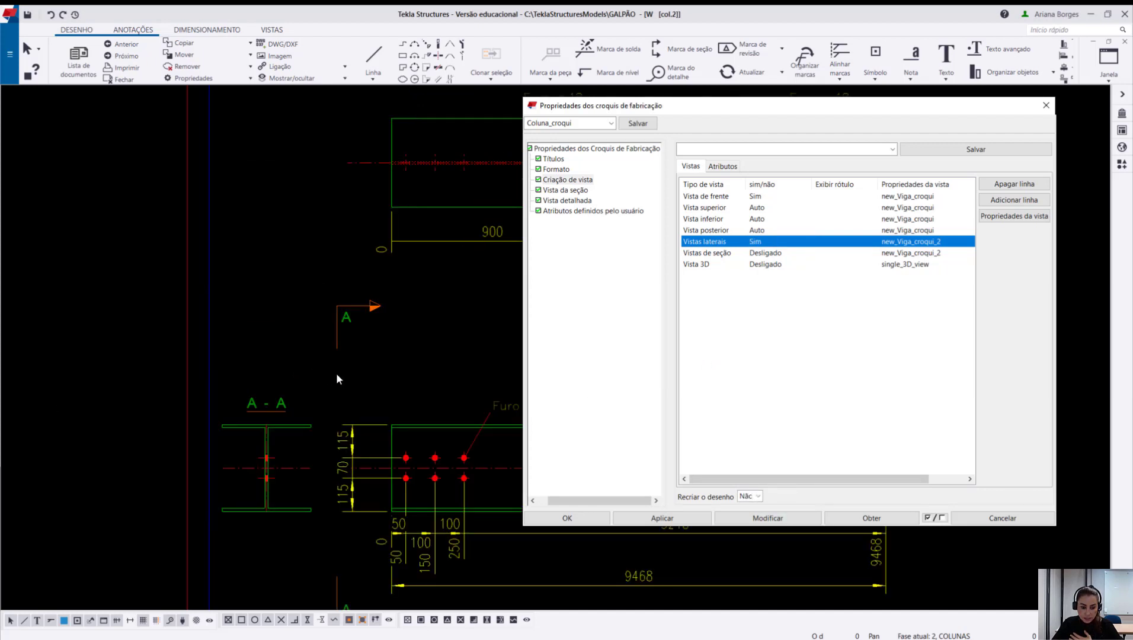
Examine the A-A end view and its section marks on the lower column view.
middle_click_drag(350, 367, 131, 287)
scroll(136, 286, "down", 3)
mouse_move(232, 314)
middle_mouse_down()
mouse_move(215, 331)
mouse_move(232, 325)
middle_mouse_up()
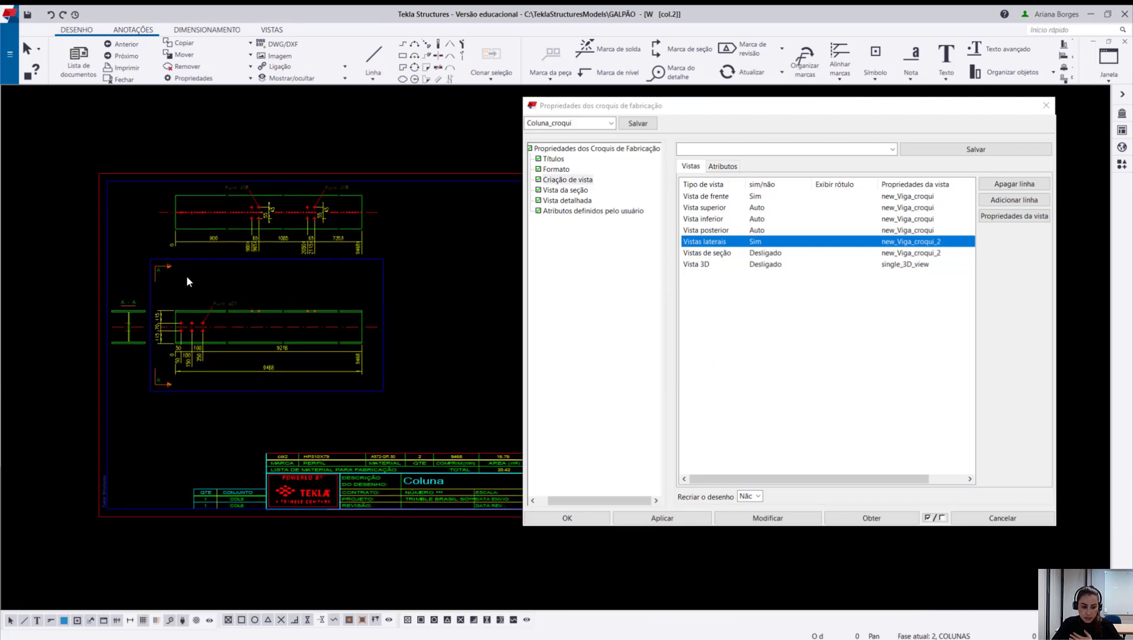
scroll(186, 273, "up", 2)
left_click(158, 266)
left_click(202, 279)
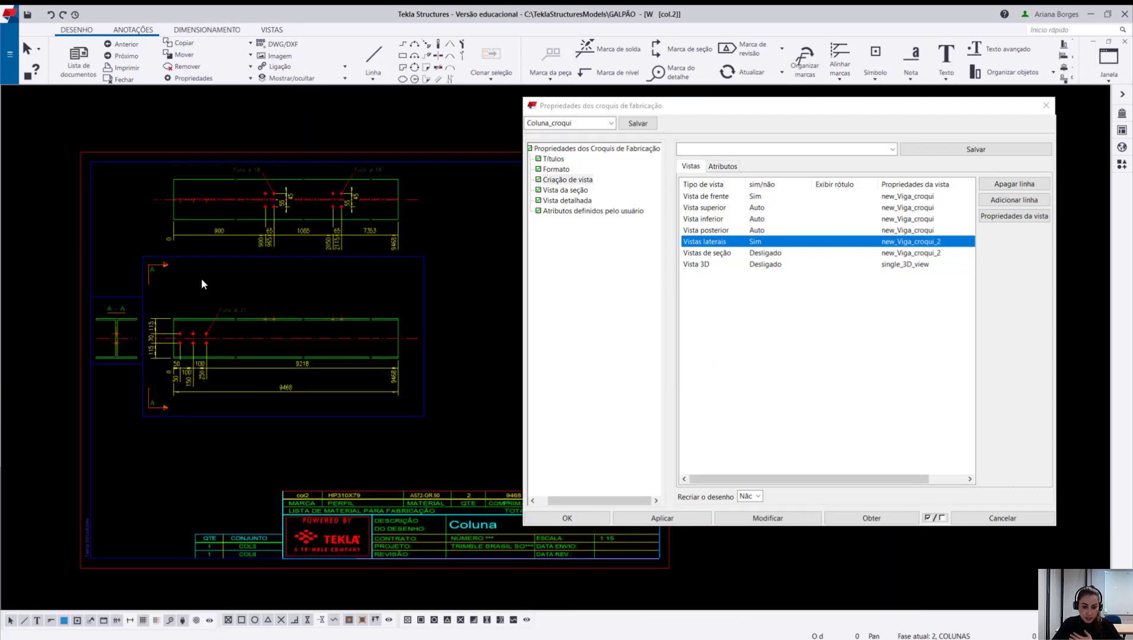
scroll(201, 278, "up", 1)
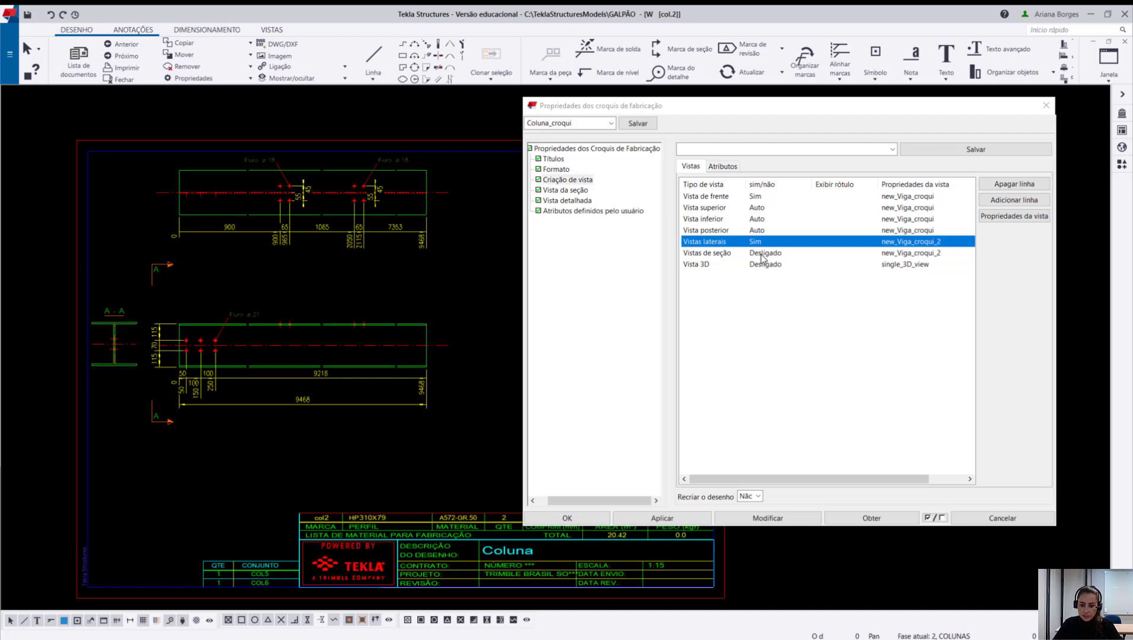
Set the section views (Vistas de seção) to Sim and recreate the column drawing, accepting the loss of manual changes.
left_click(761, 253)
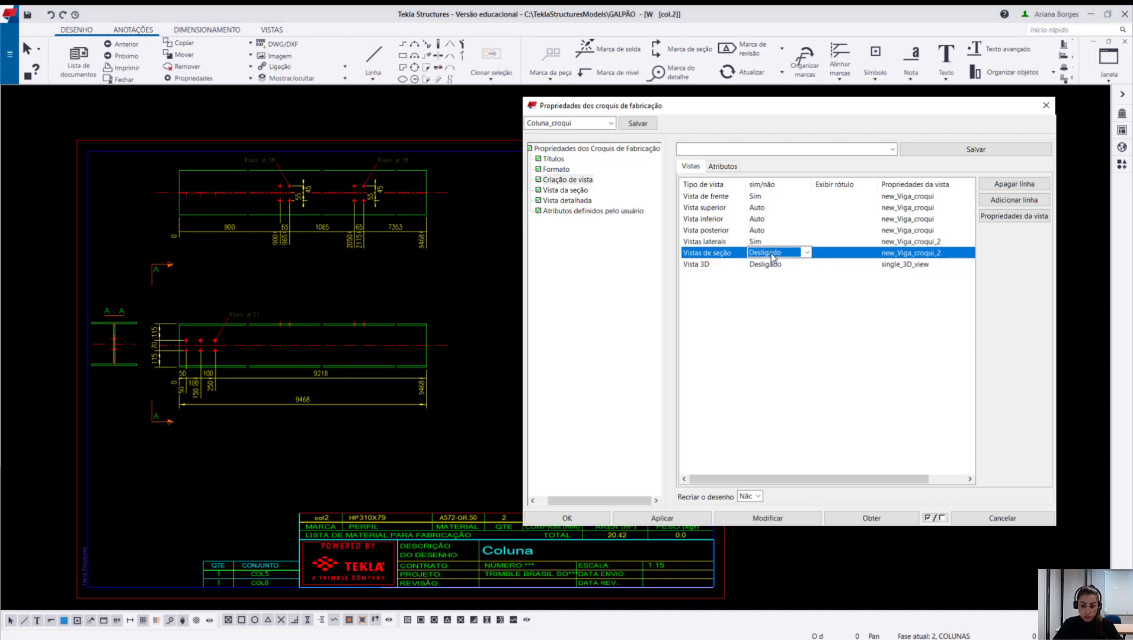
left_click(764, 253)
left_click(773, 273)
left_click(777, 329)
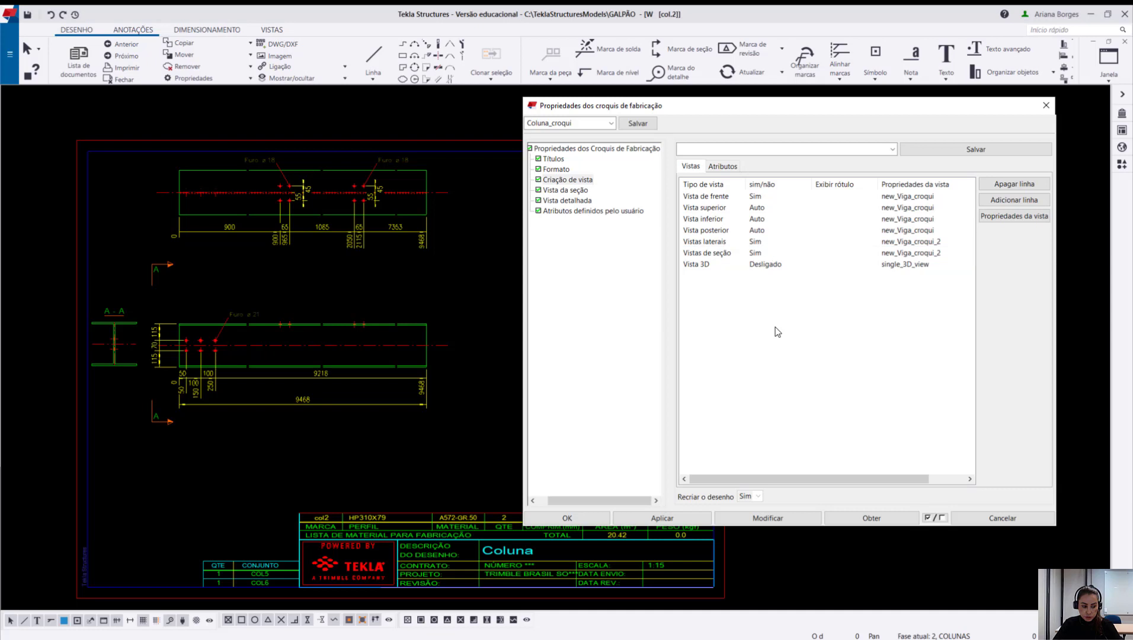
left_click(765, 519)
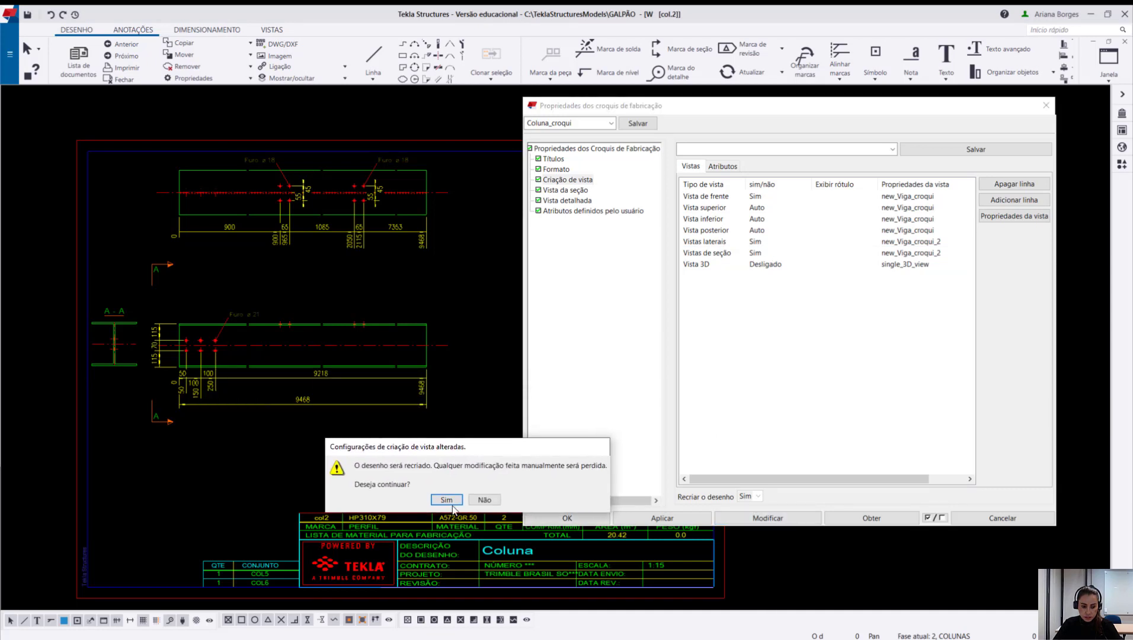
left_click(453, 503)
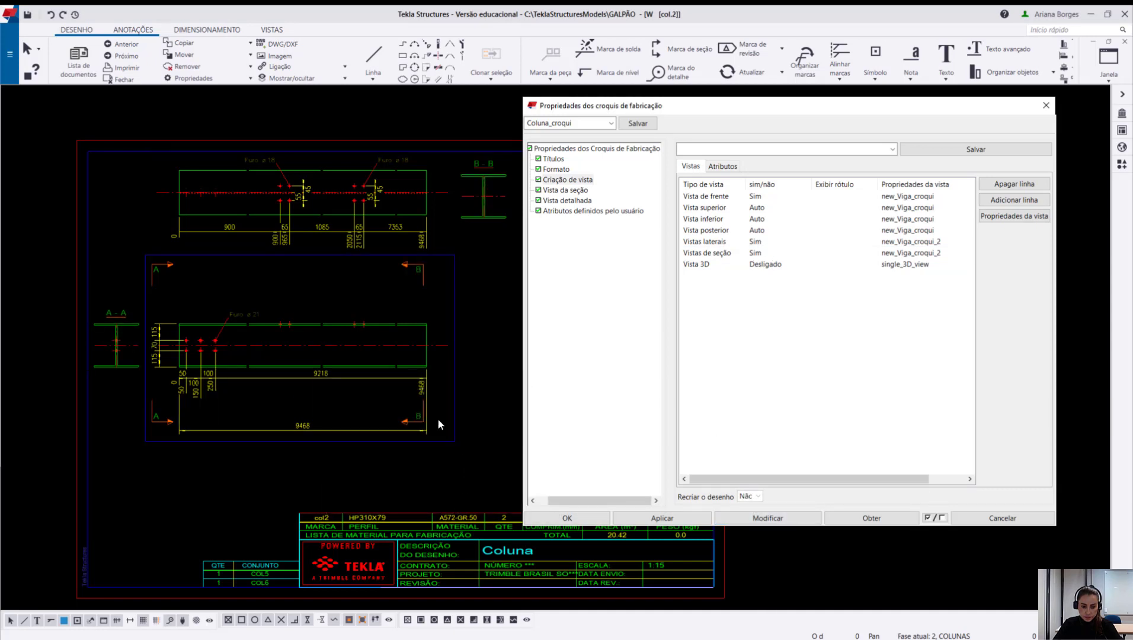
Move section B-B beside the lower column view and shift the lower column view down, away from the uppermost view.
left_click(474, 236)
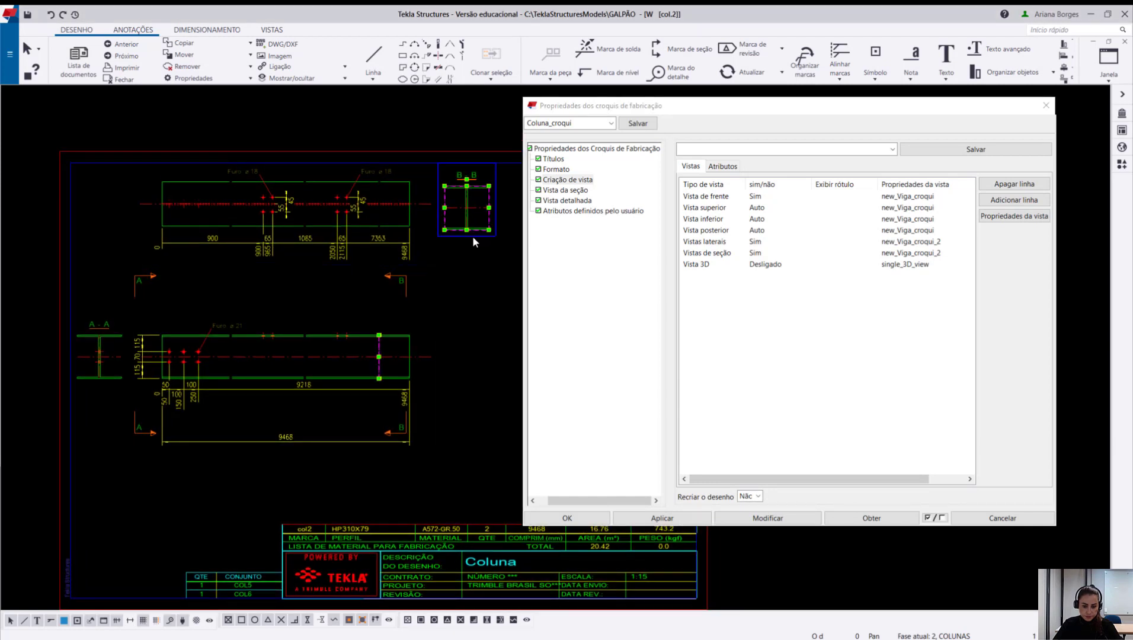
left_click_drag(473, 235, 478, 400)
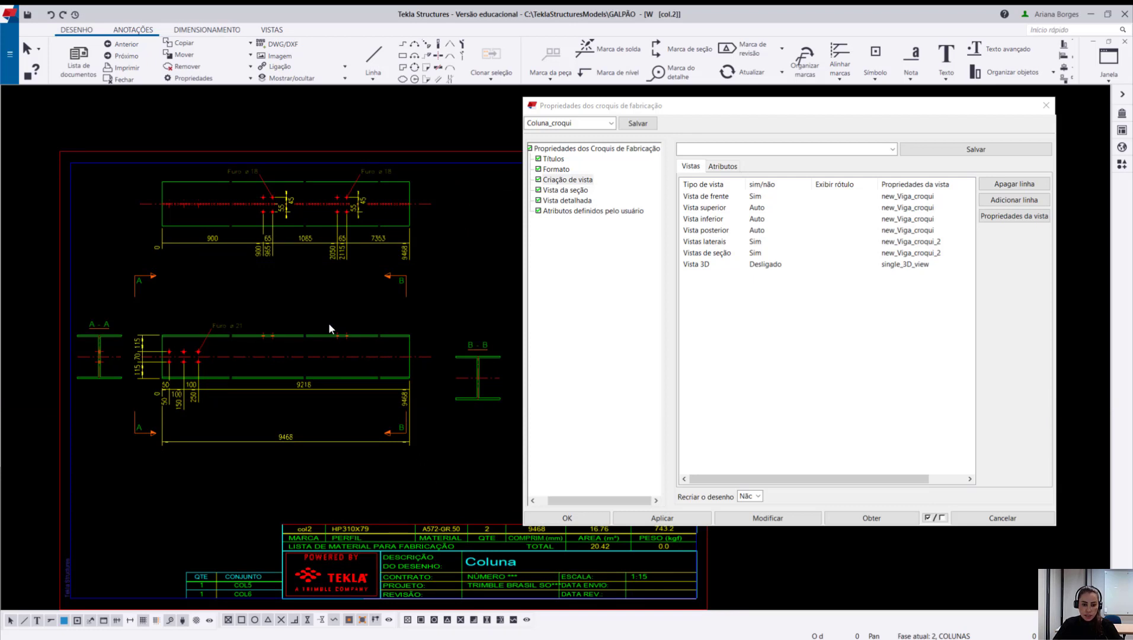
left_click(439, 230)
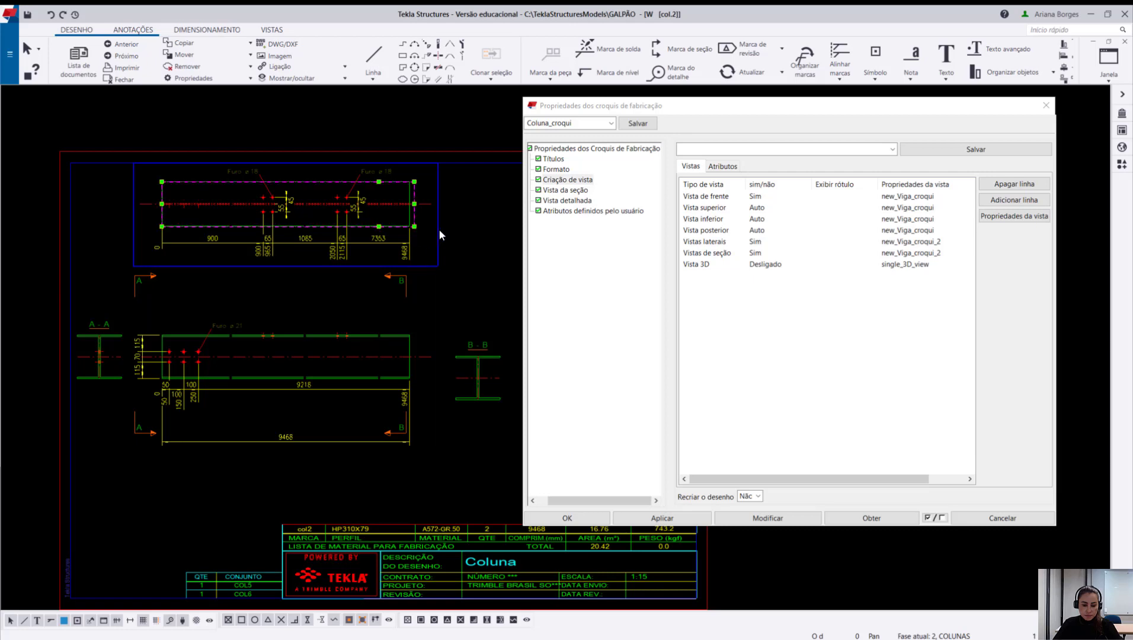
left_click_drag(410, 453, 411, 498)
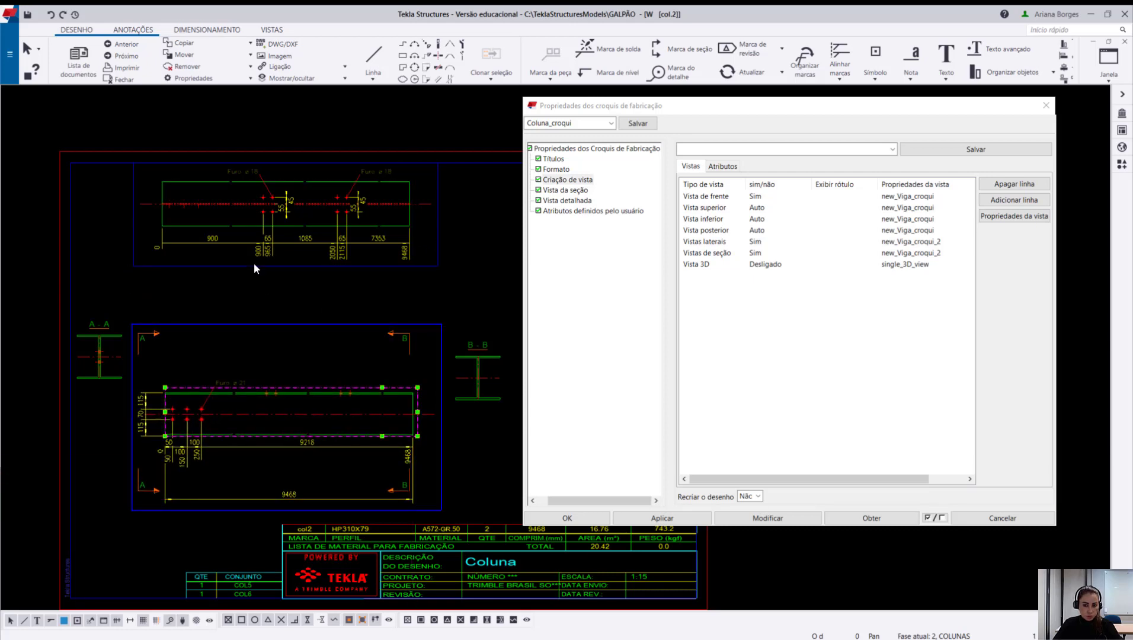
left_click(254, 263)
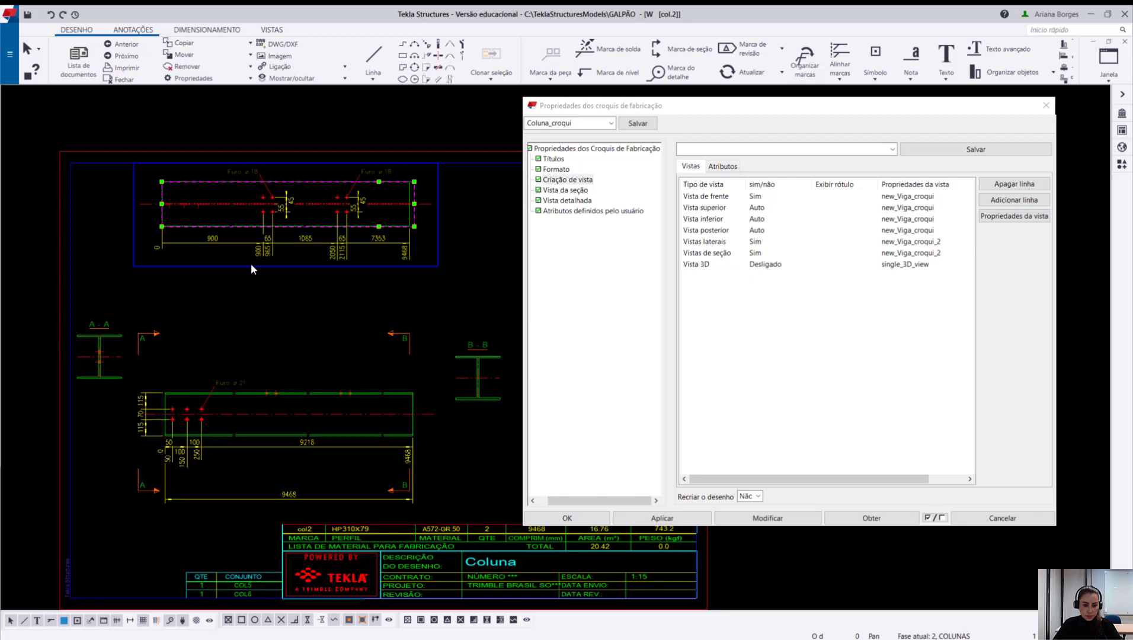
scroll(254, 263, "up", 3)
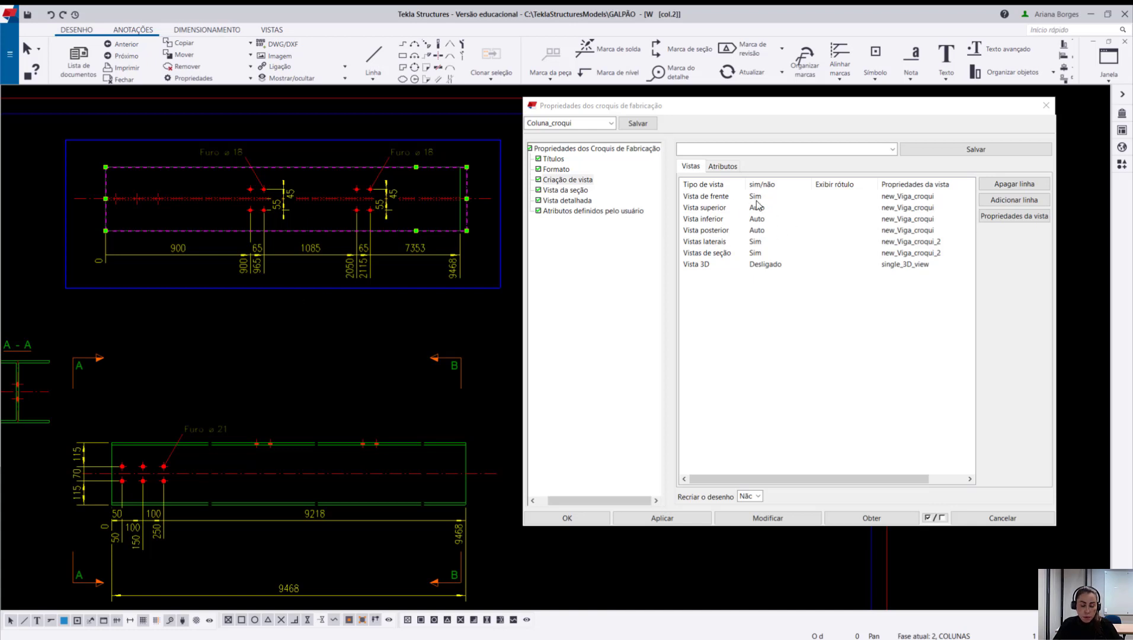
Enter the view labels Vista Frente for the front view and Vista Superior for the top view.
left_click(853, 198)
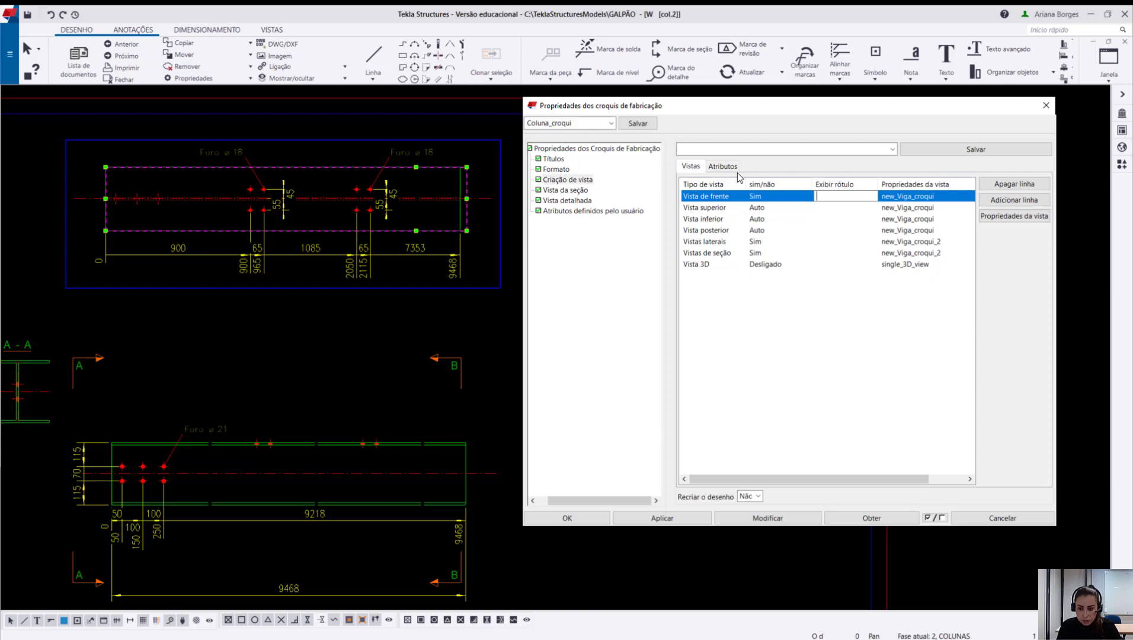
type("vistr")
key("BackSpace")
type("a ")
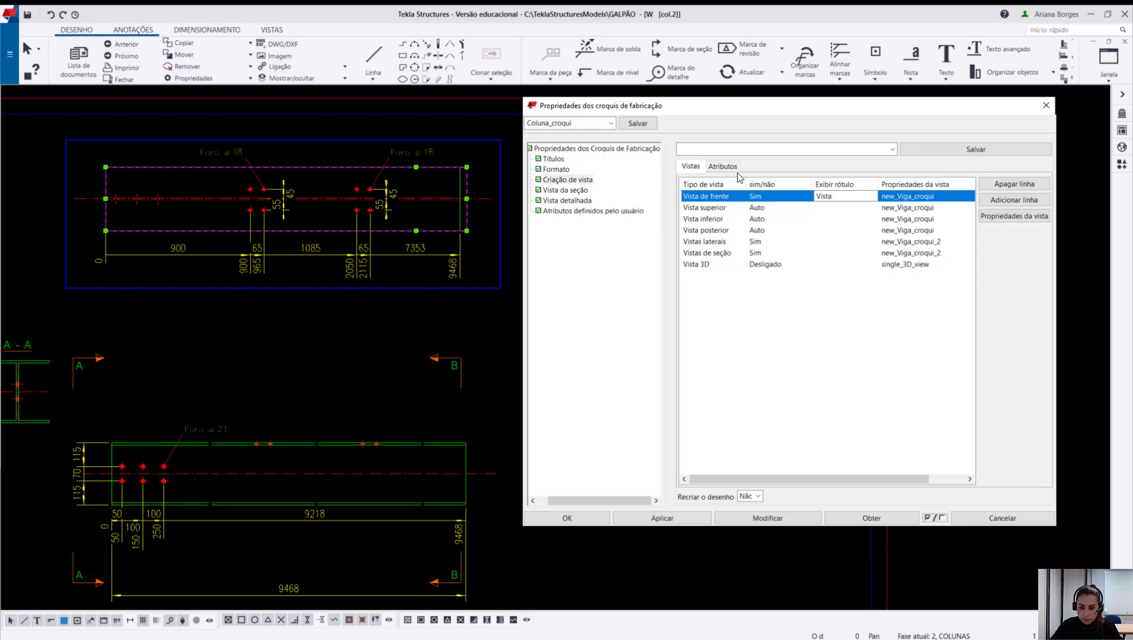
type("Frente")
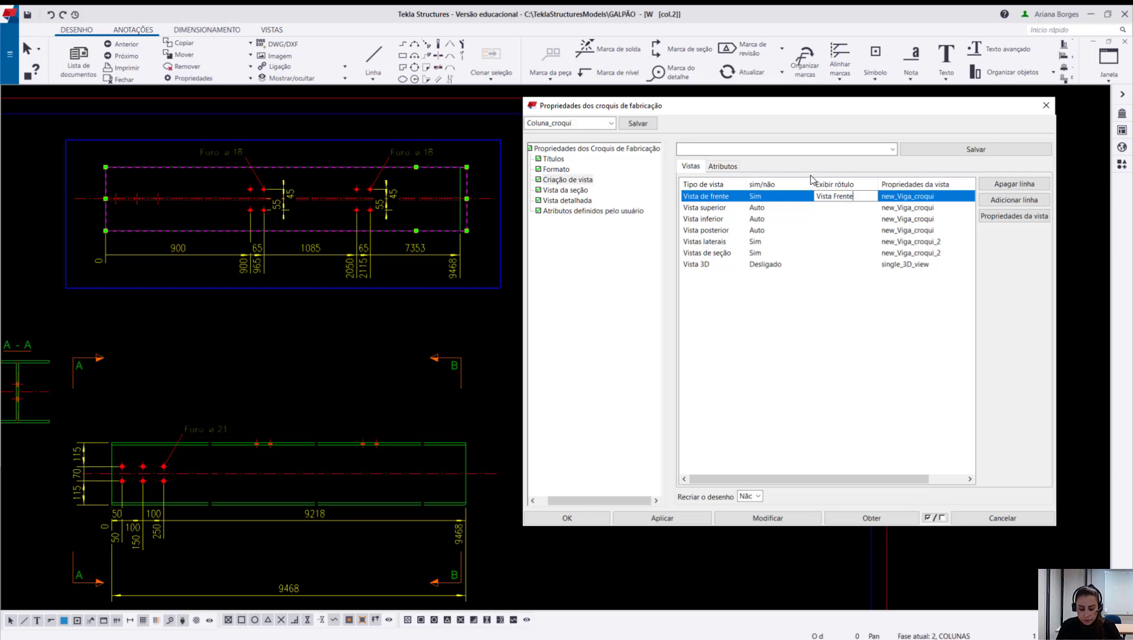
left_click(831, 208)
type("Vista Superior")
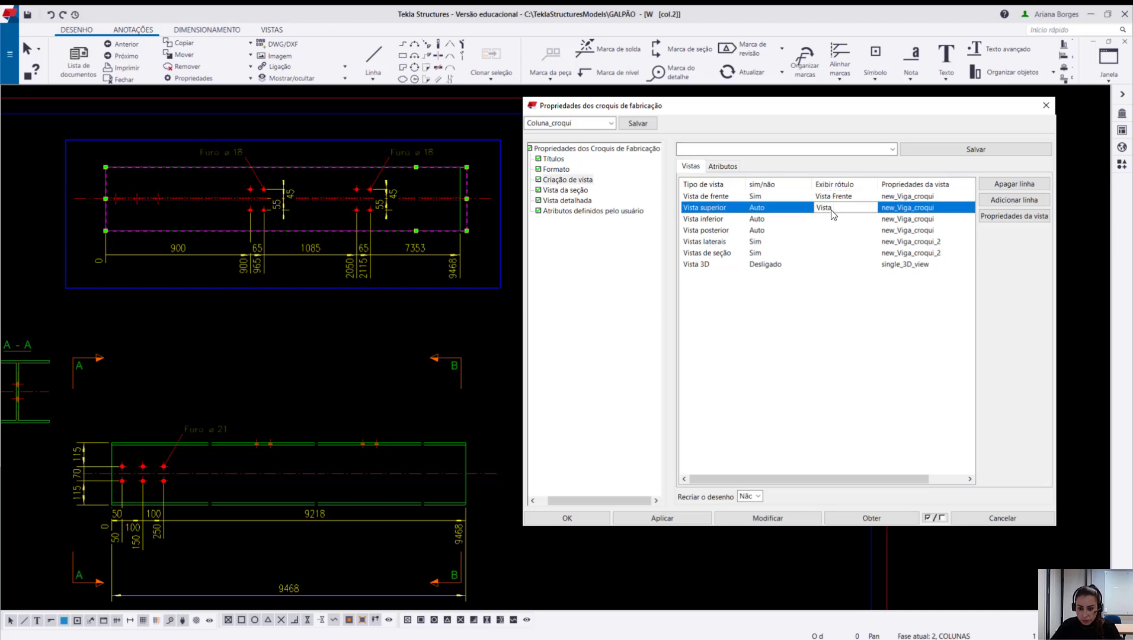
Enter the label Vista Inferior for the bottom view and Vista Superior for the rear view (Vista posterior).
left_click(826, 220)
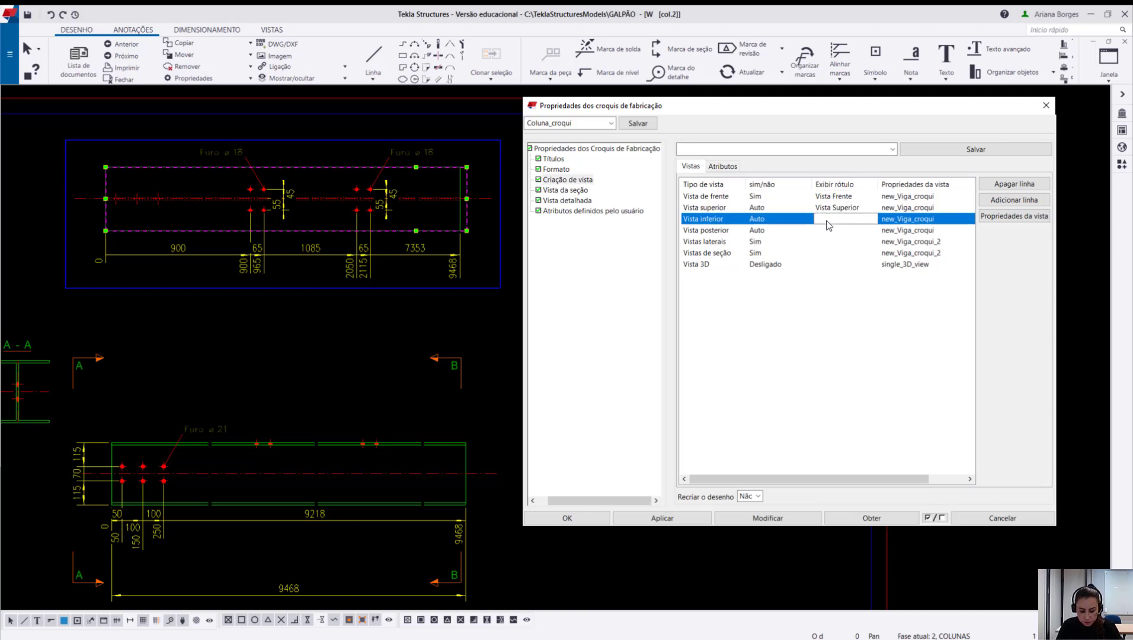
type("Vista Inferior")
left_click(831, 231)
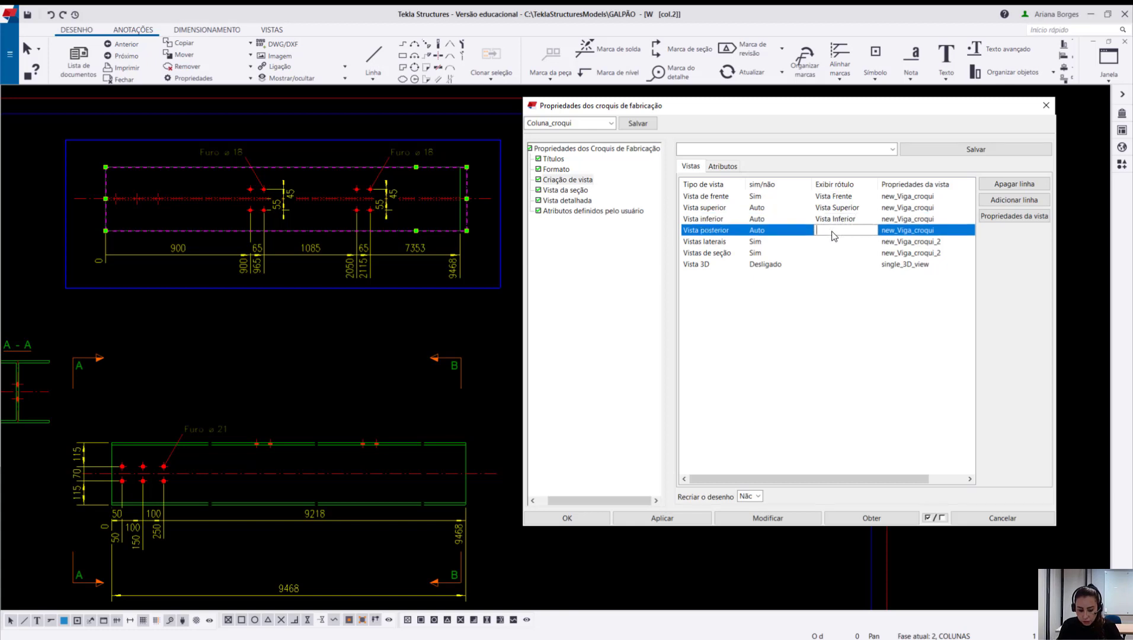
type("Vista Superior")
Check the label fields of the side and section views against the A-A label in the drawing.
left_click(849, 246)
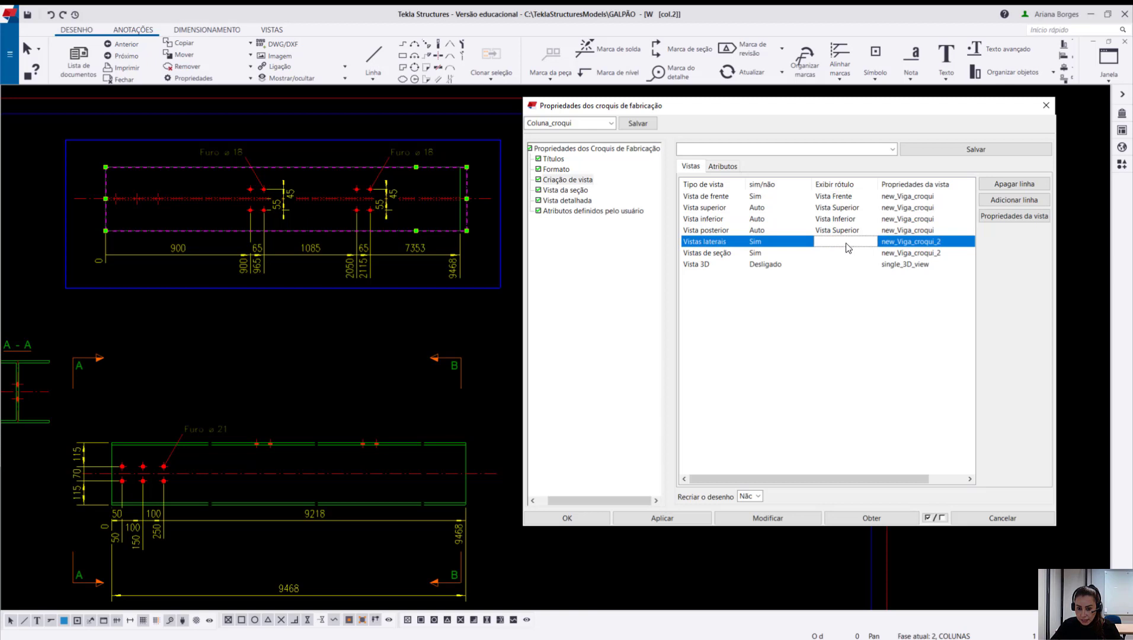
left_click(848, 257)
key("Up")
key("Down")
key("Up")
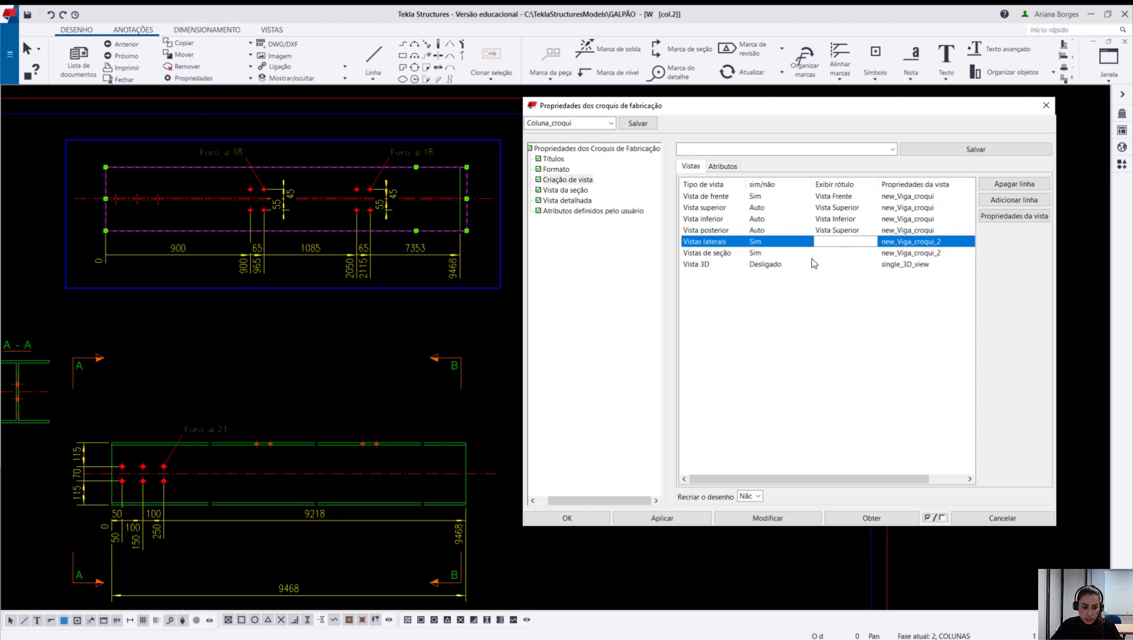
middle_click_drag(279, 324, 361, 270)
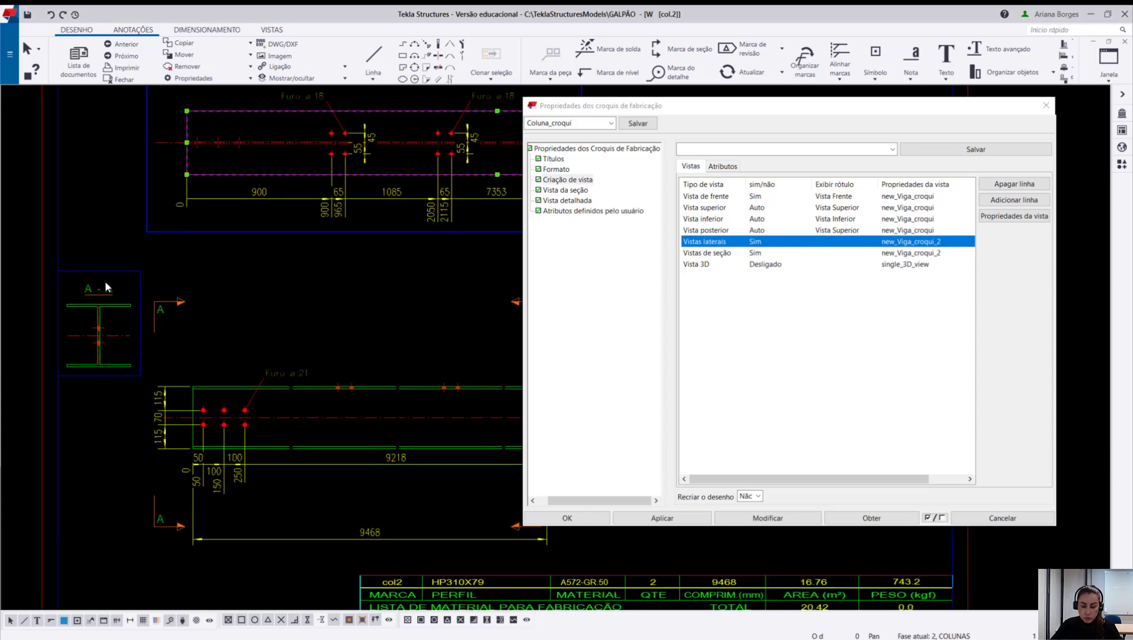
Set Recriar o desenho to Sim and apply the modified view settings, accepting the recreation of the column drawing.
scroll(101, 294, "up", 1)
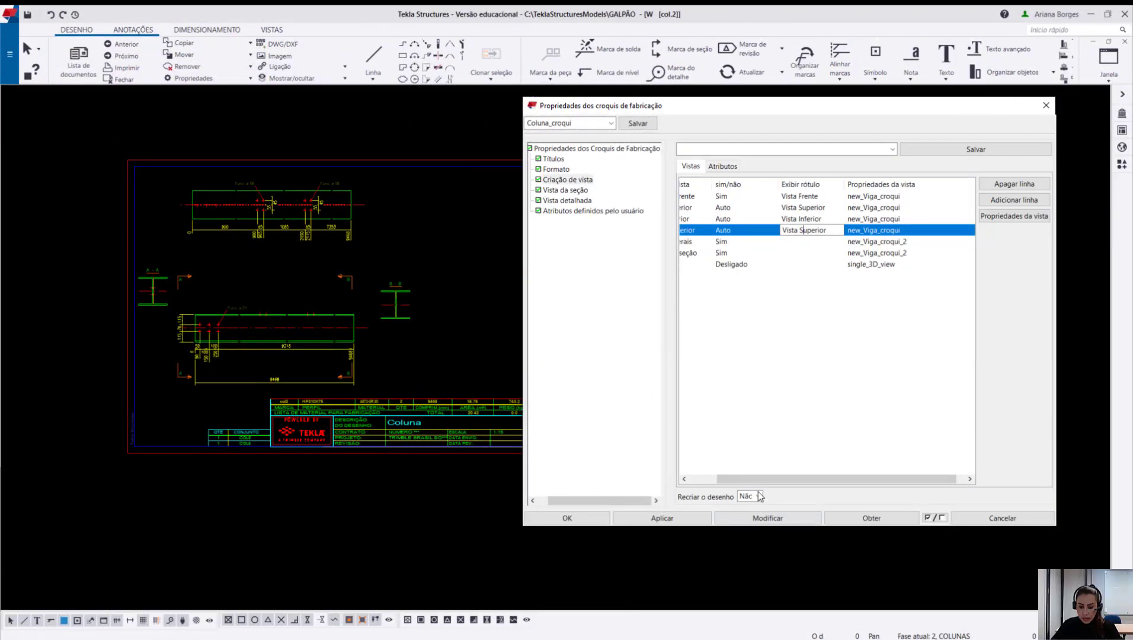
left_click(758, 497)
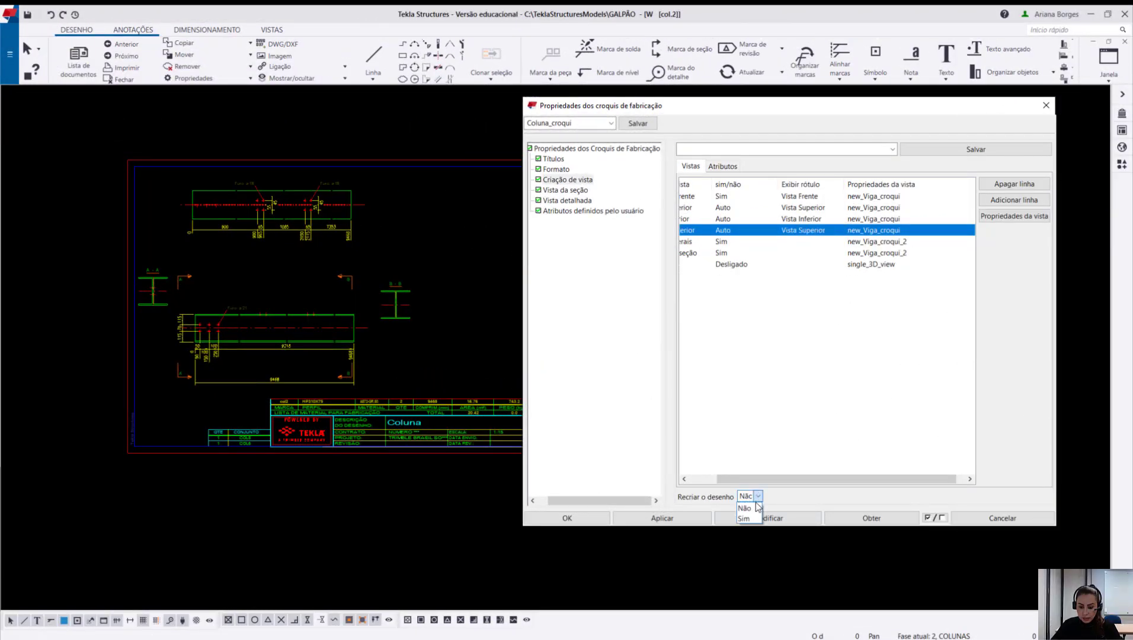
left_click(746, 519)
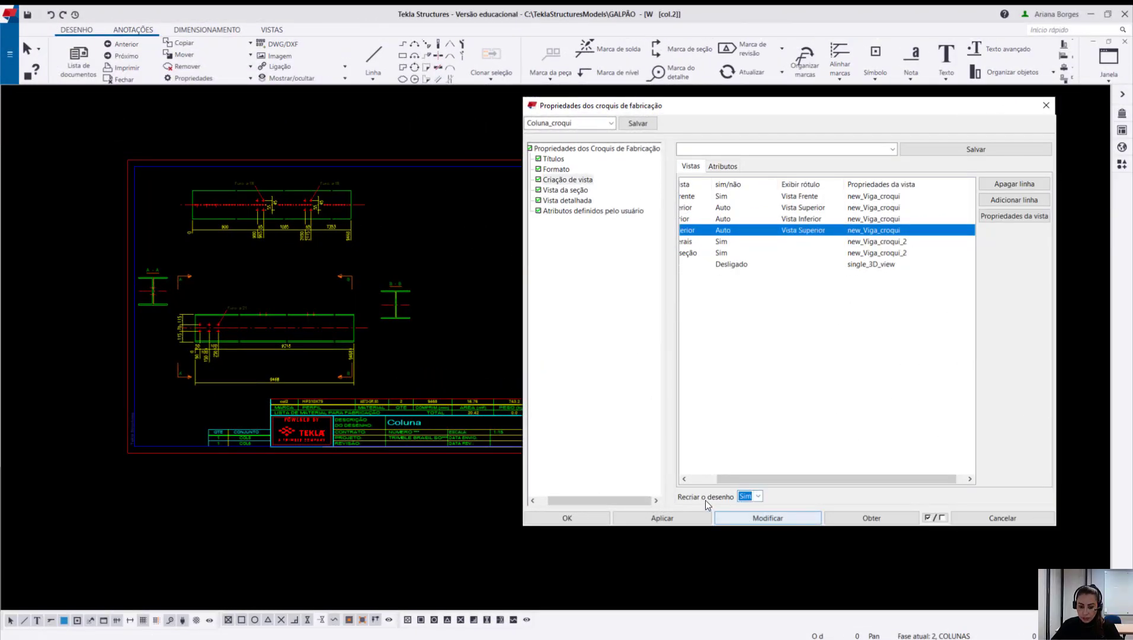
left_click(764, 519)
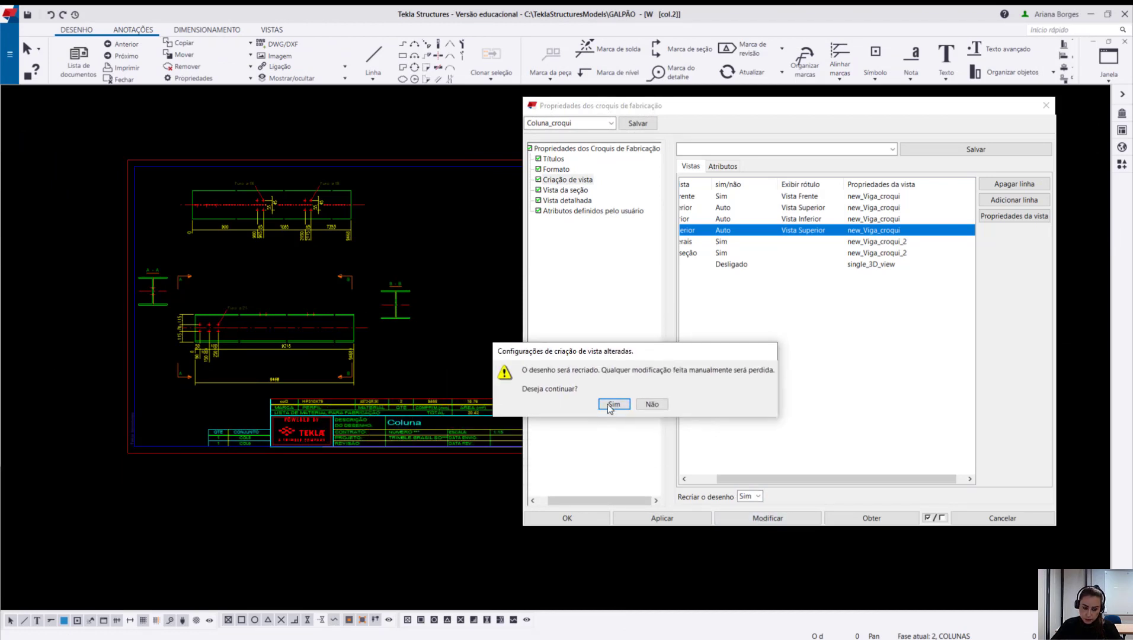
left_click(613, 406)
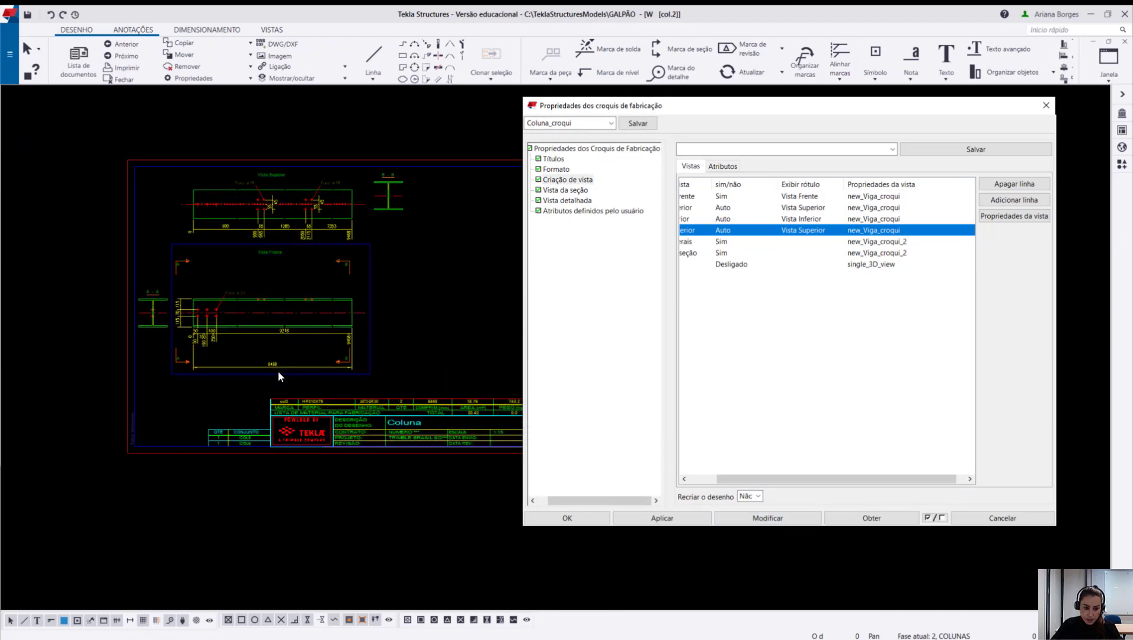
Reposition the Vista Superior and Vista Frente views in the recreated drawing to leave a wider gap between them.
scroll(260, 242, "up", 6)
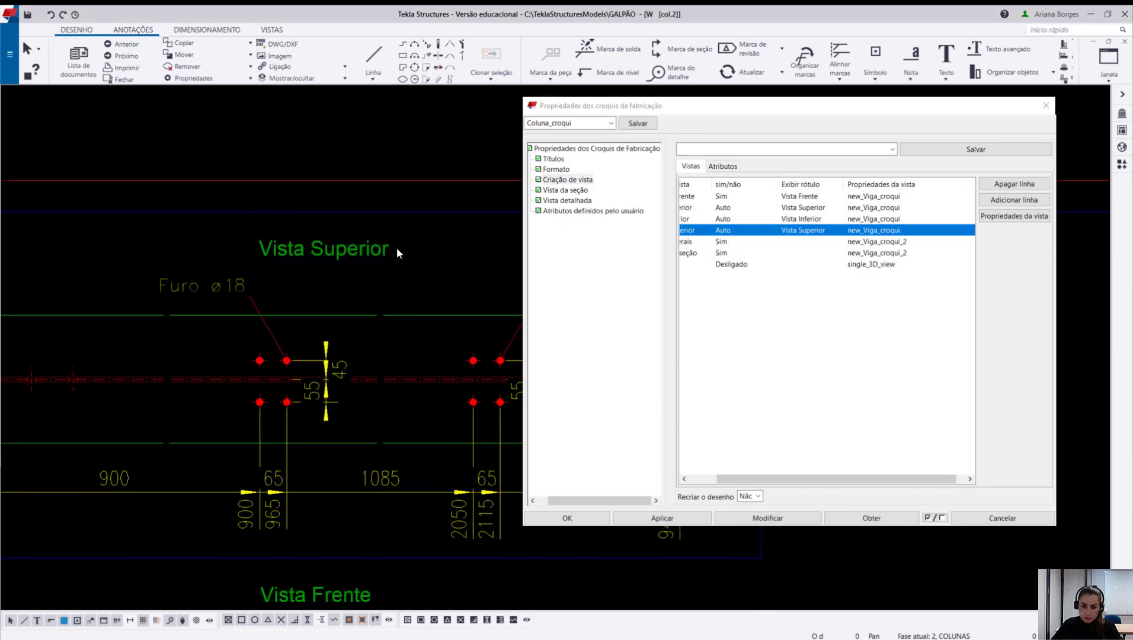
scroll(392, 247, "down", 2)
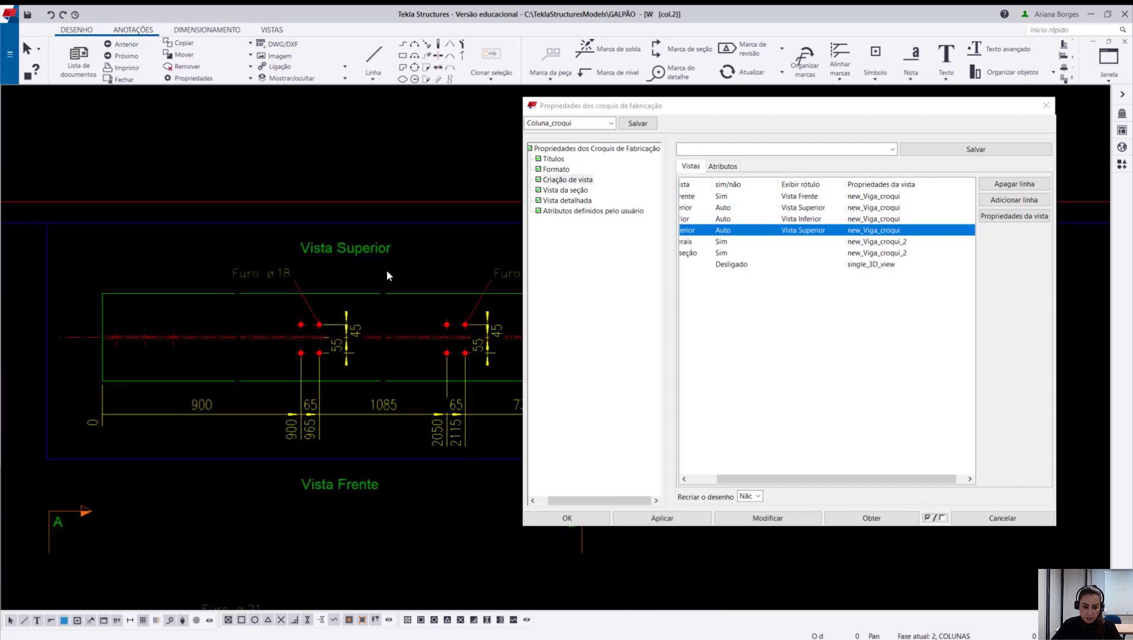
scroll(387, 313, "down", 3)
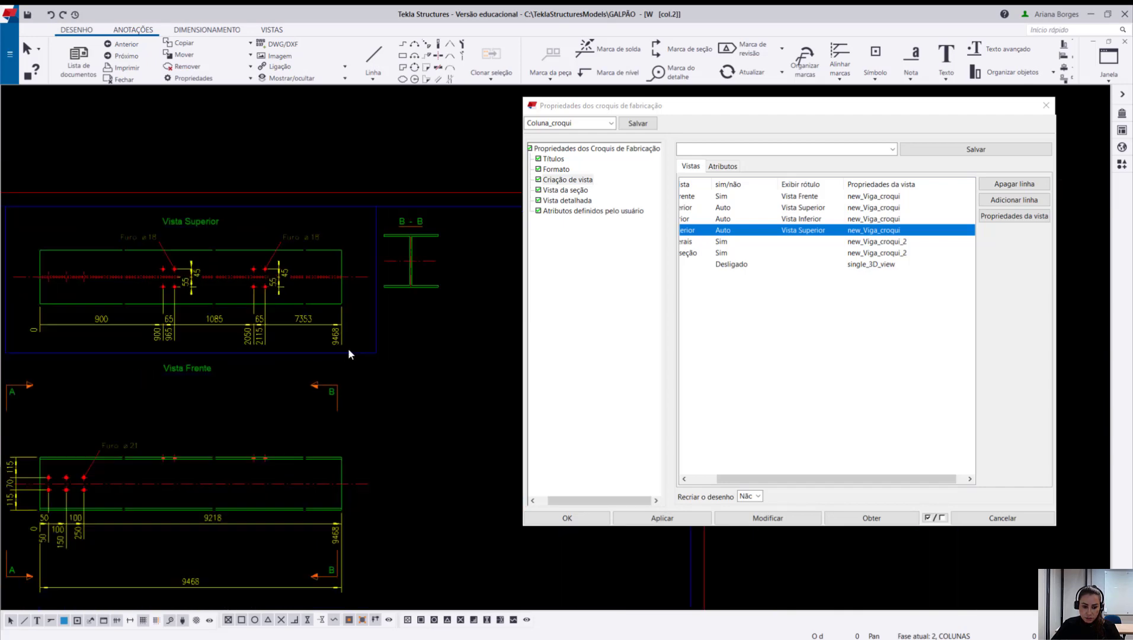
left_click(369, 333)
left_click_drag(350, 352, 347, 379)
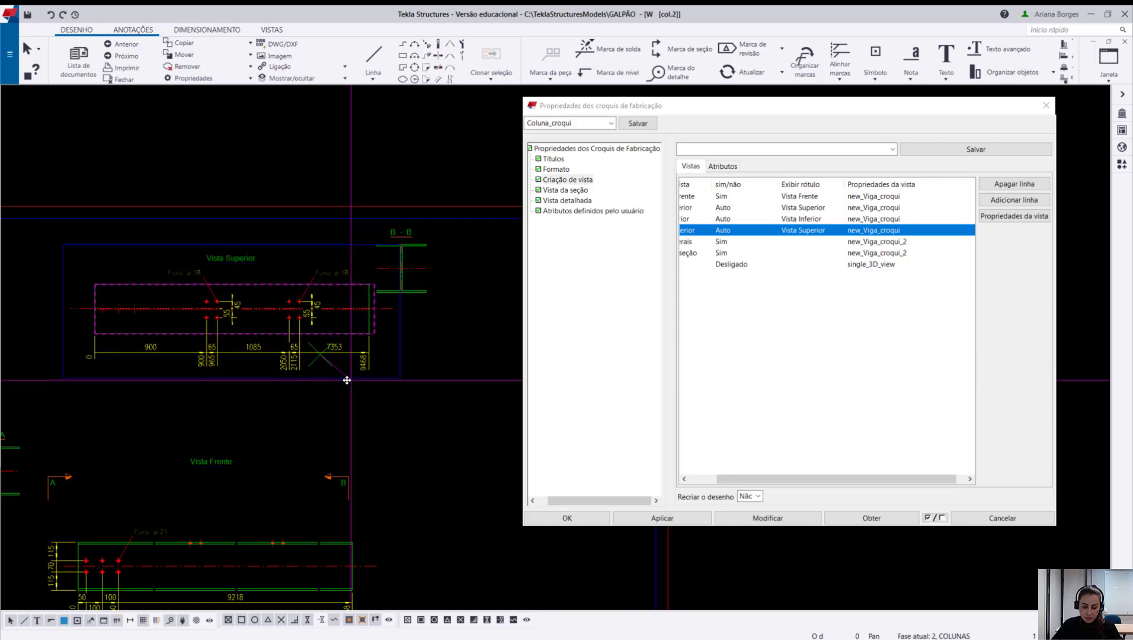
left_click(332, 441)
left_click_drag(305, 445, 330, 420)
middle_click_drag(330, 419, 331, 419)
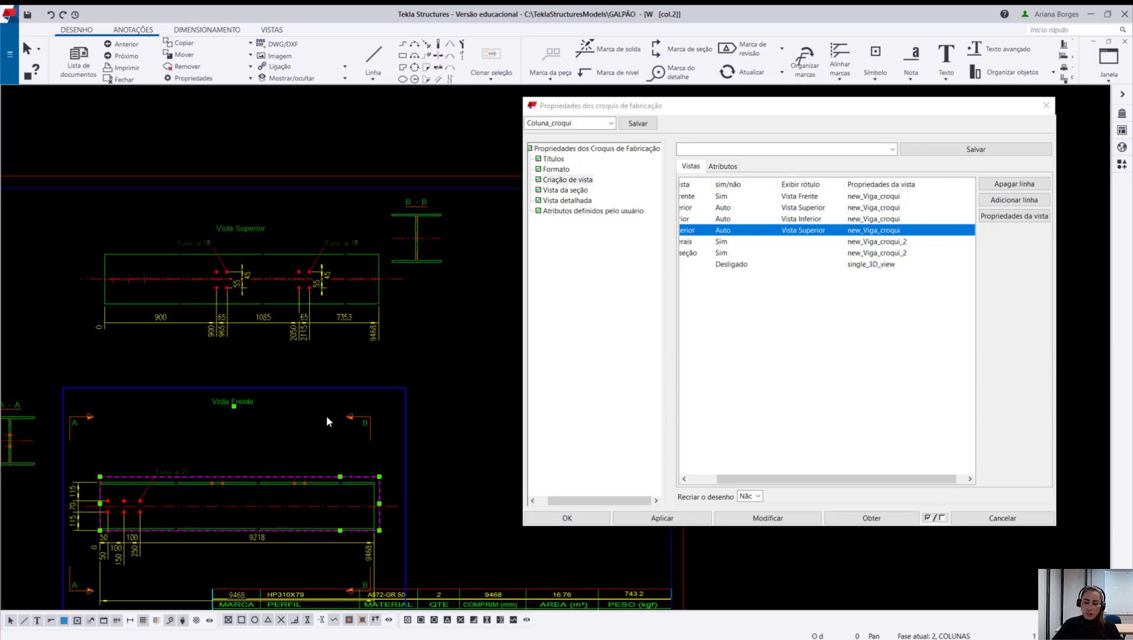
scroll(333, 382, "down", 1)
middle_click_drag(353, 518, 356, 476)
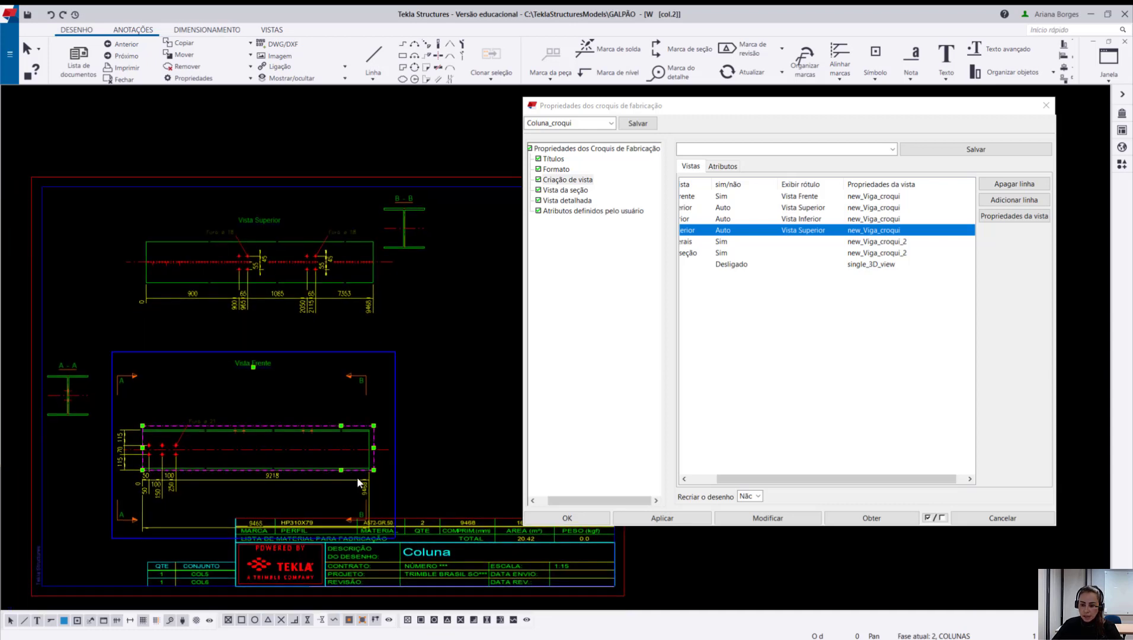
Move the Vista Frente view up clear of the title block and raise the Vista Superior view above it.
left_click(799, 197)
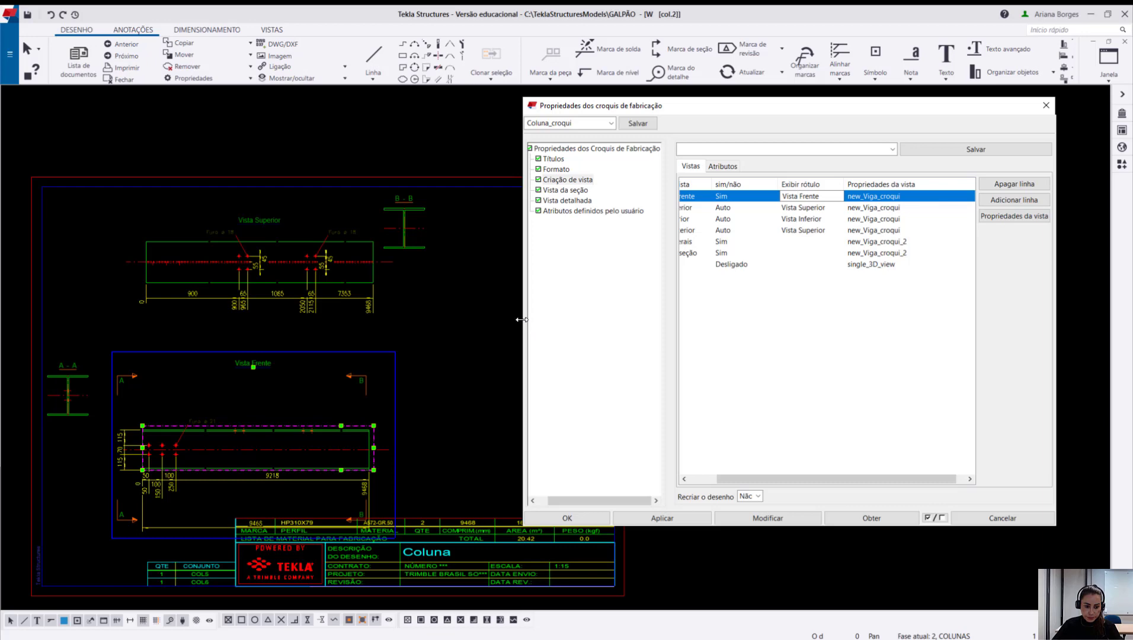
left_click_drag(523, 323, 507, 323)
left_click_drag(355, 347, 369, 316)
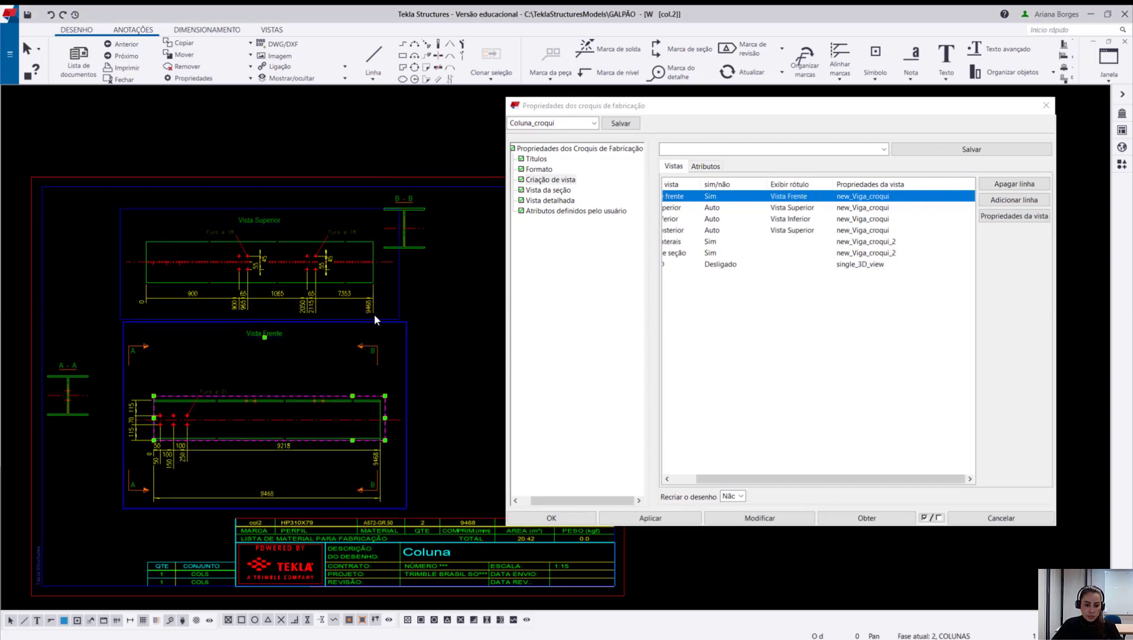
left_click(398, 294)
scroll(274, 228, "up", 5)
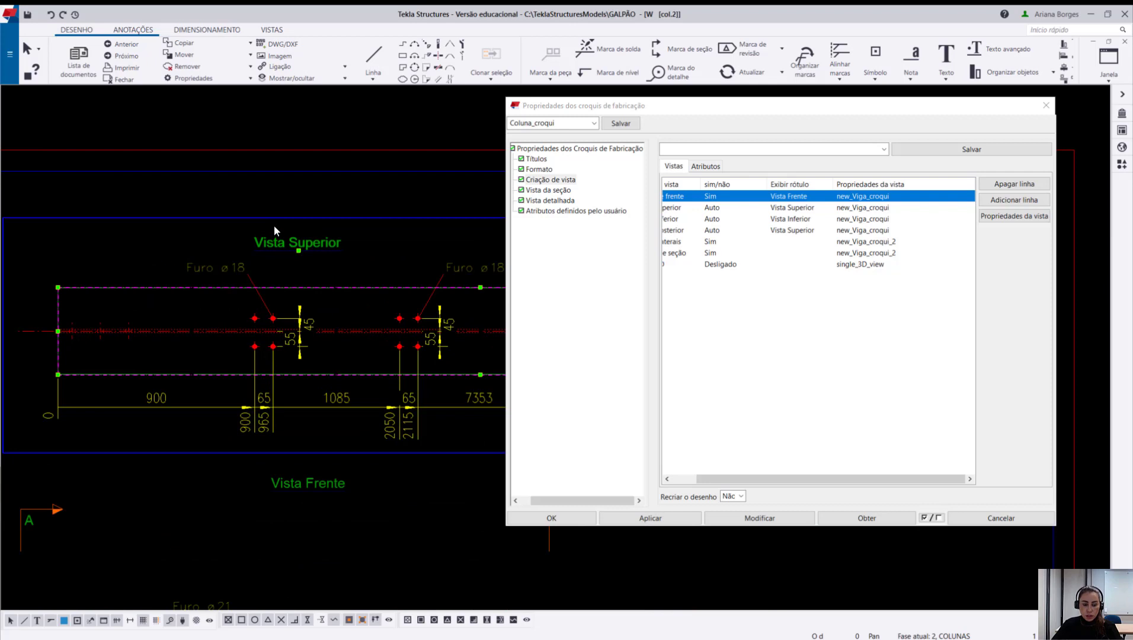
left_click_drag(298, 217, 294, 189)
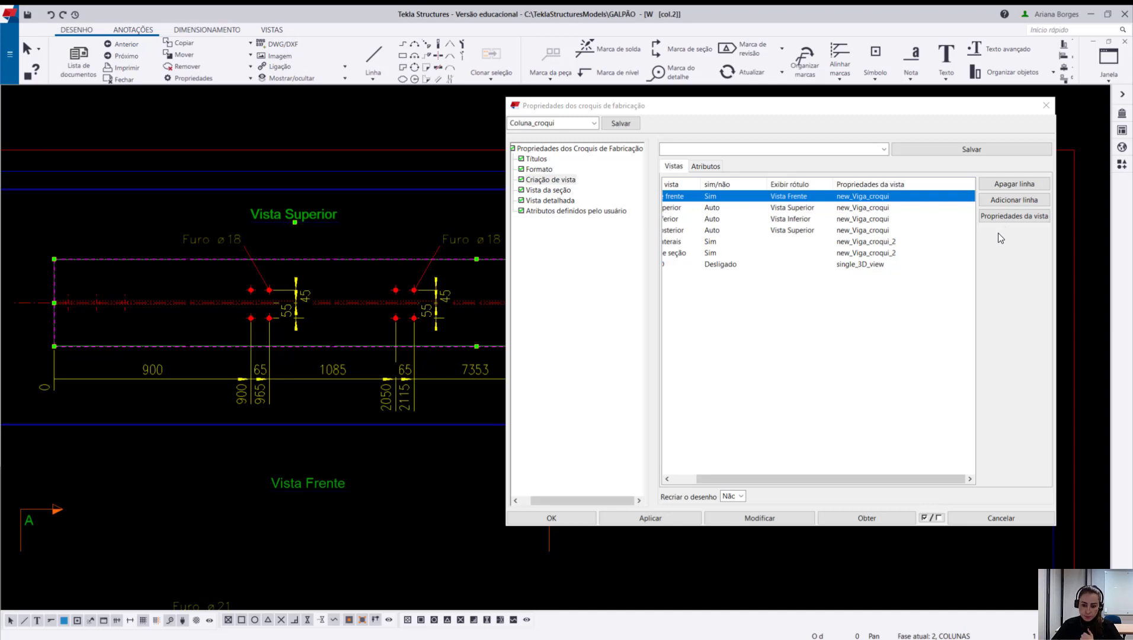
Move section B-B down beside the Vista Frente view, keeping the properties dialog clear of the drawing.
left_click(812, 317)
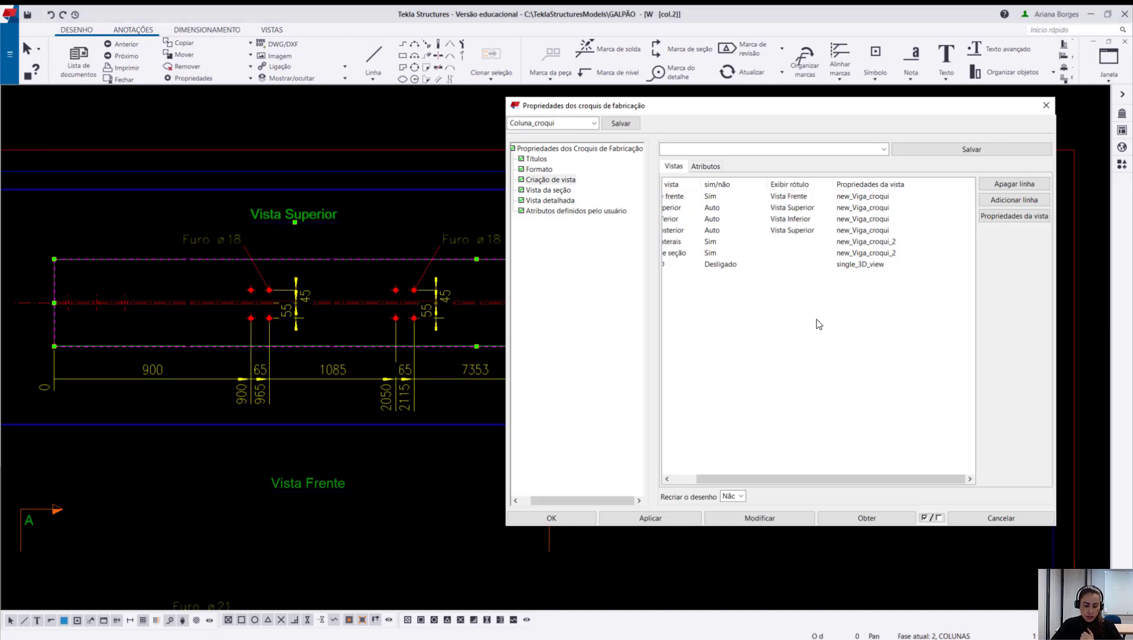
left_click_drag(678, 116, 703, 117)
scroll(292, 299, "down", 3)
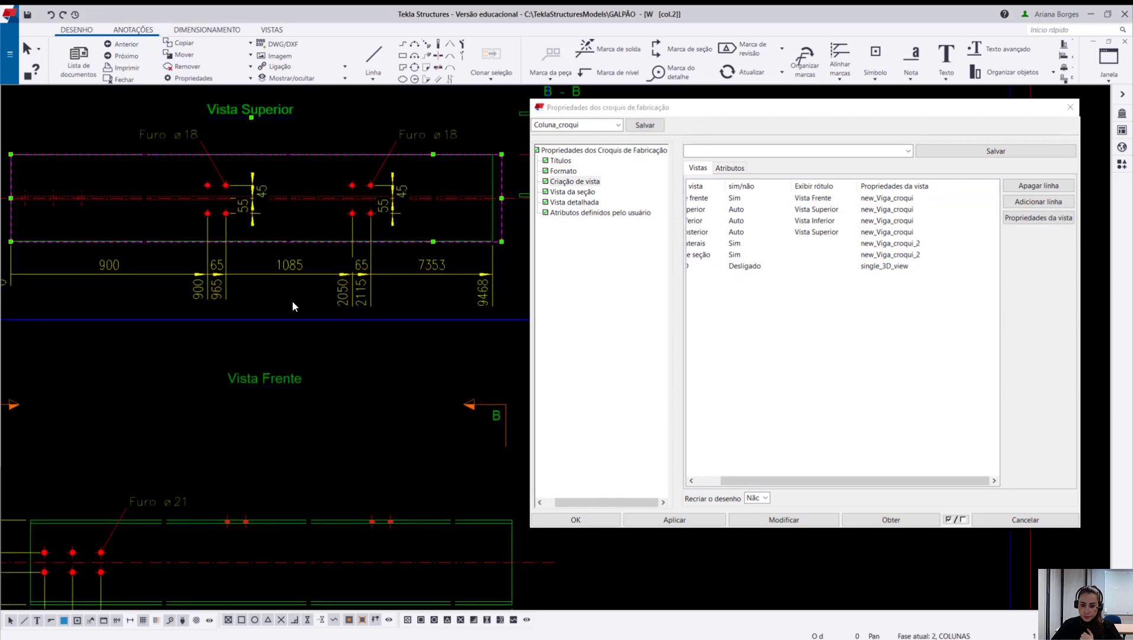
scroll(302, 318, "down", 1)
left_click(591, 182)
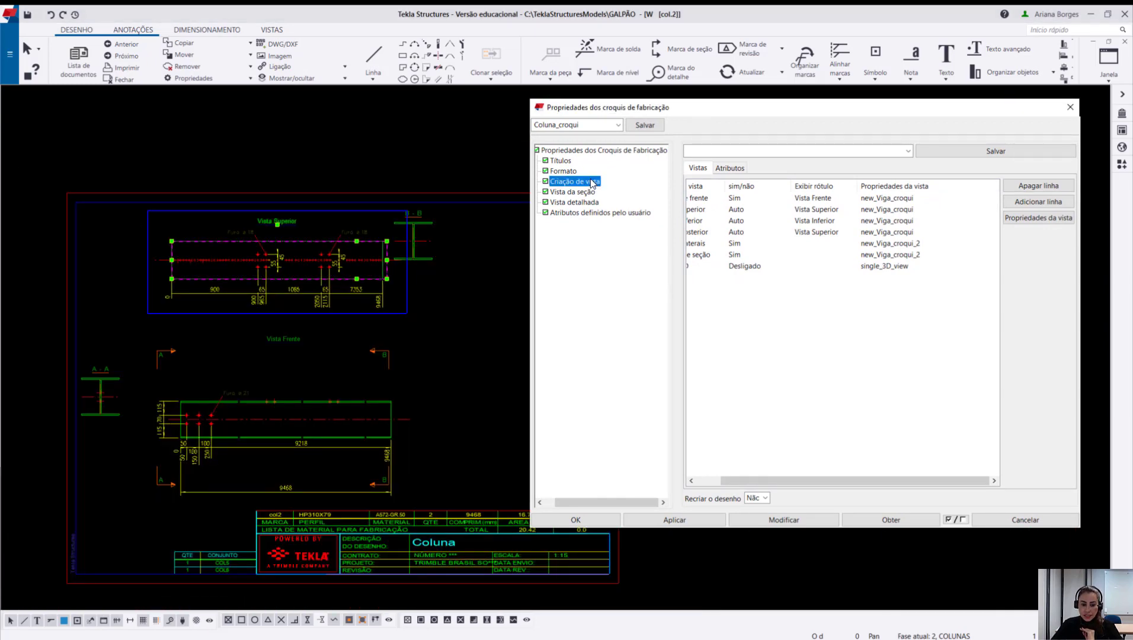
left_click_drag(439, 266, 482, 379)
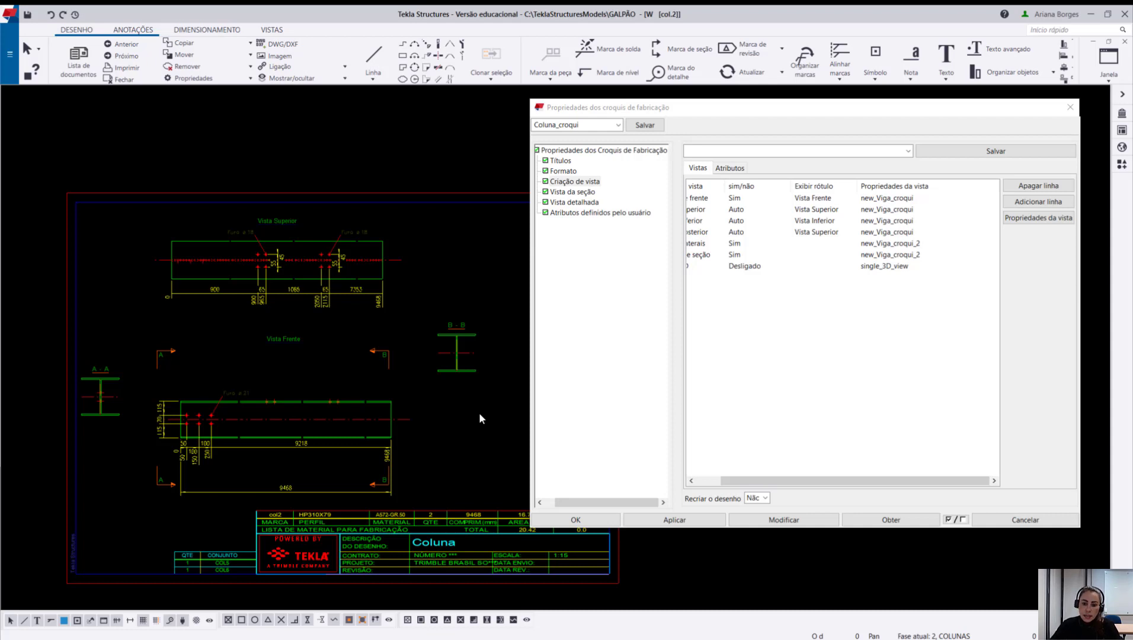
Enter Treinamento_Tekla as the name of the overall fabrication sketch properties set.
double_click(583, 126)
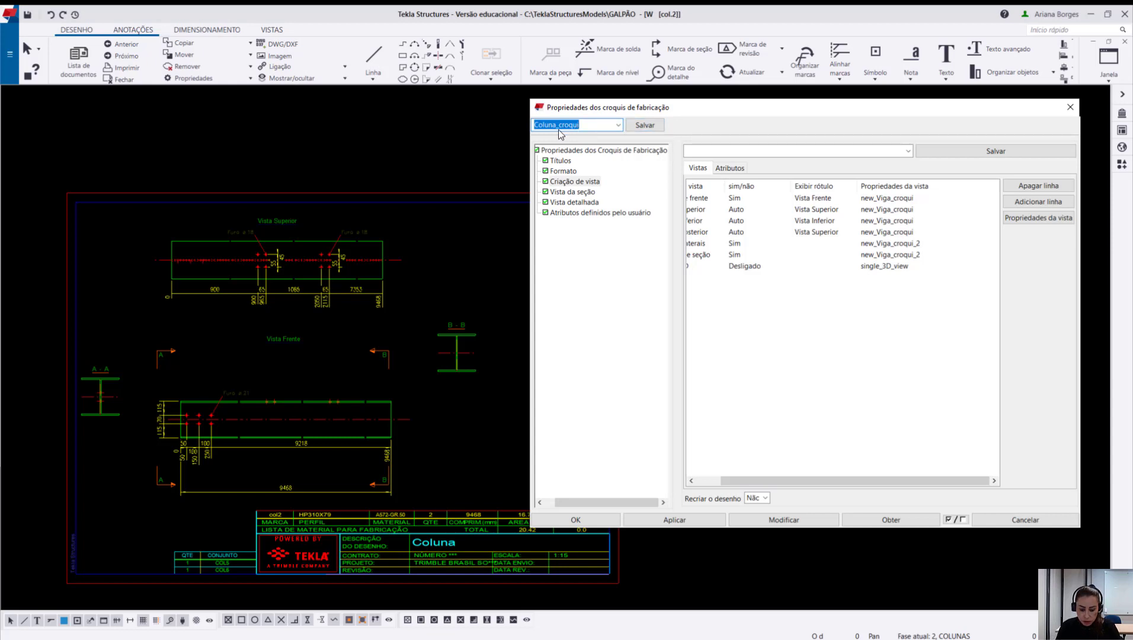
type("tre")
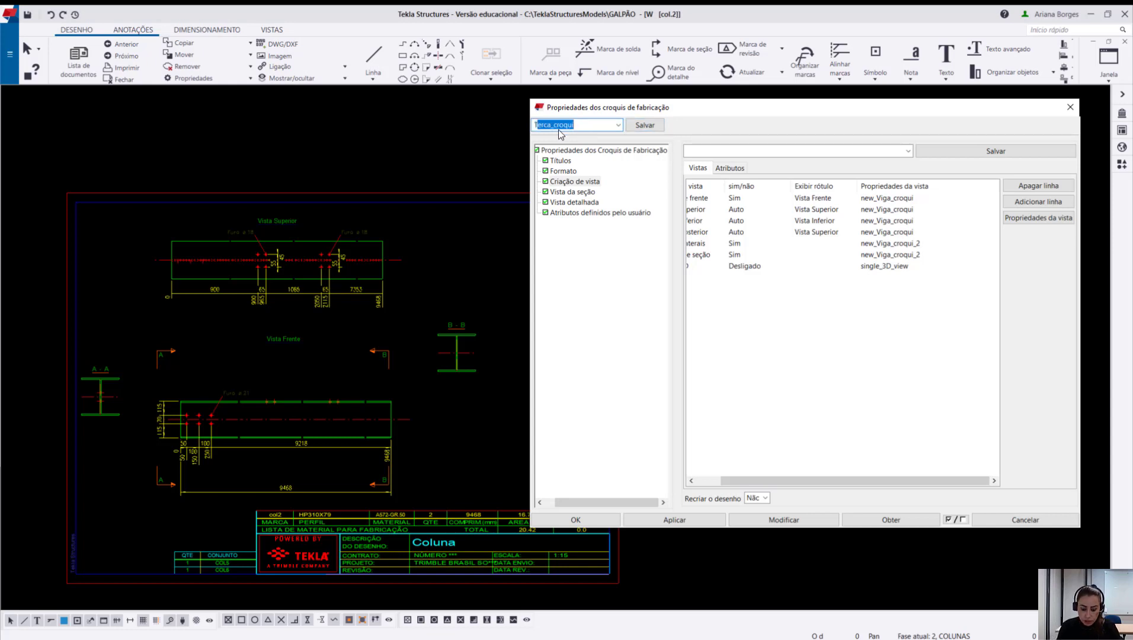
type("inamento")
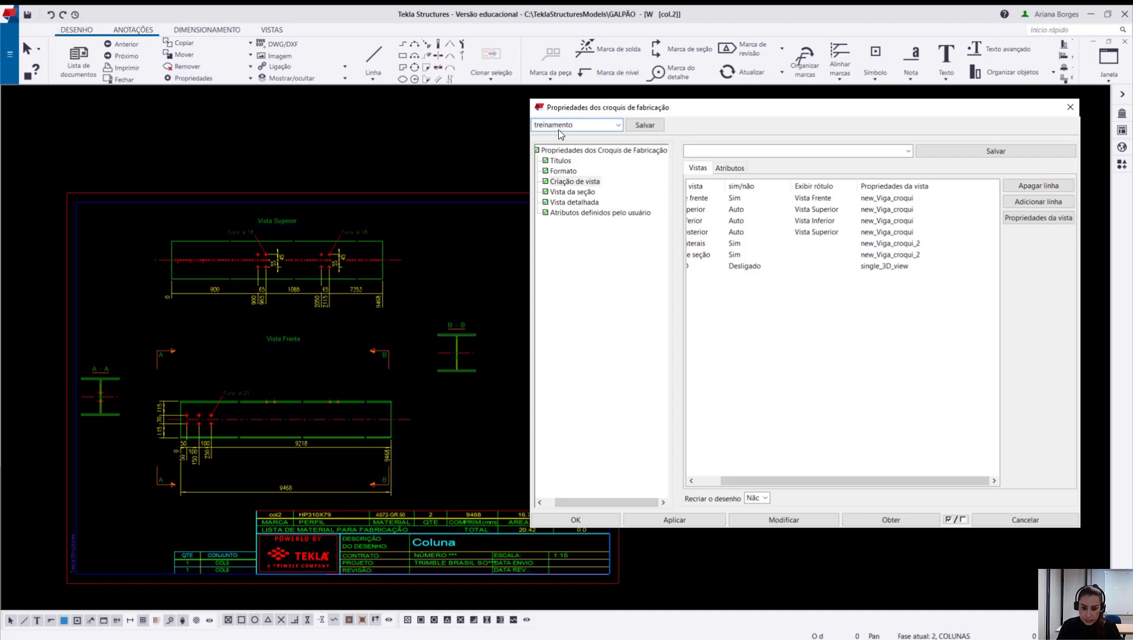
type("_Tekla")
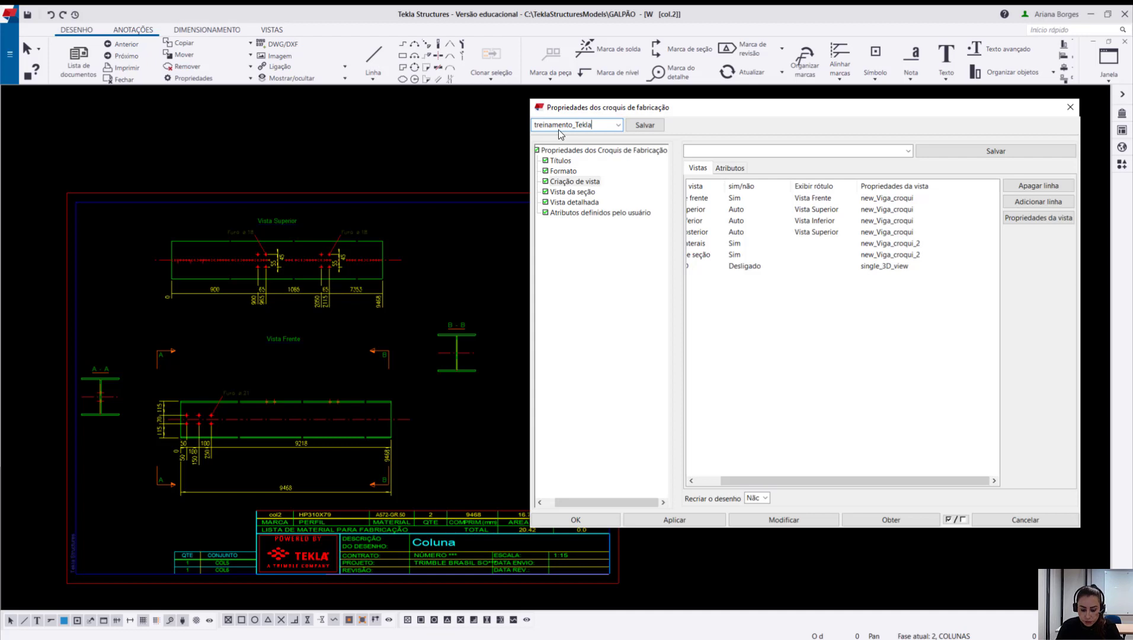
type("T")
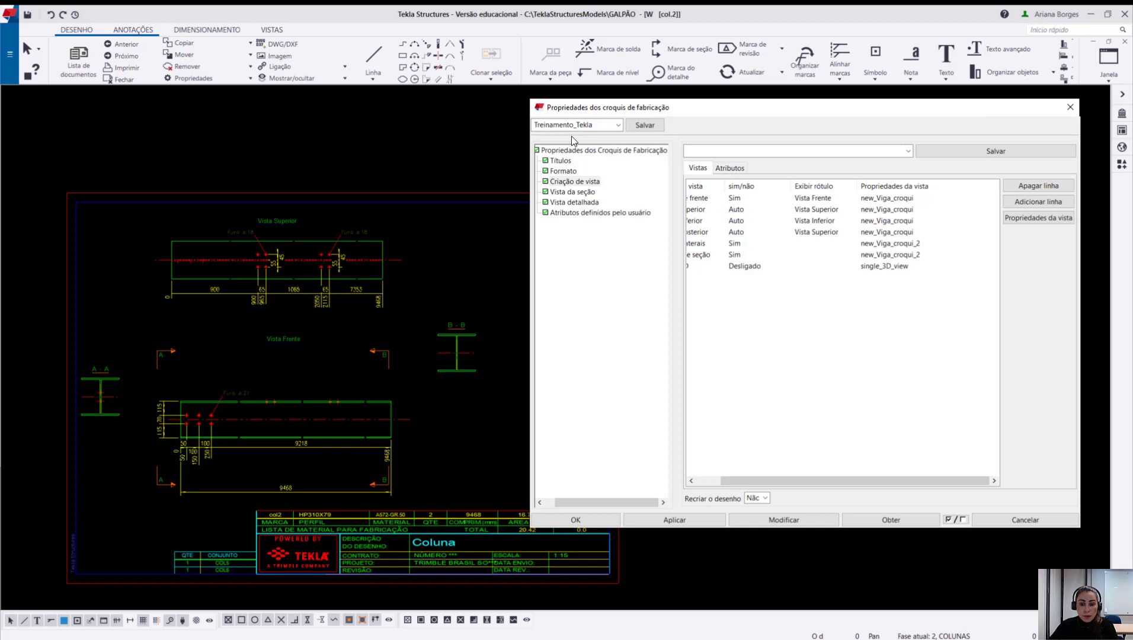
double_click(595, 127)
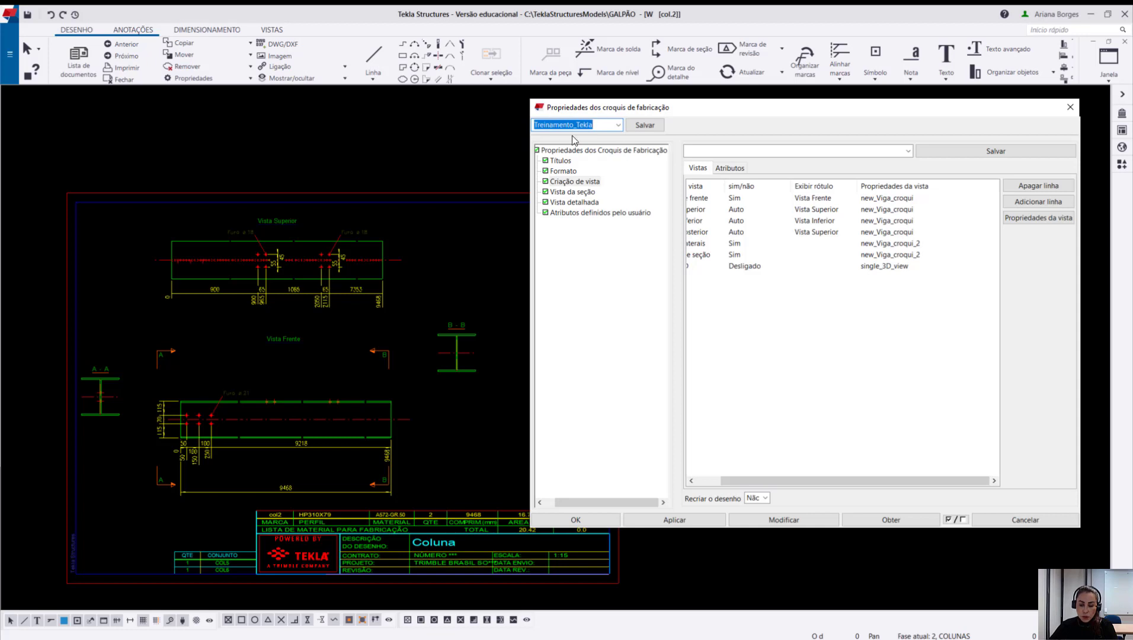
Name the view creation settings Treinamento_Tekla_Vistas and save them.
left_click(739, 152)
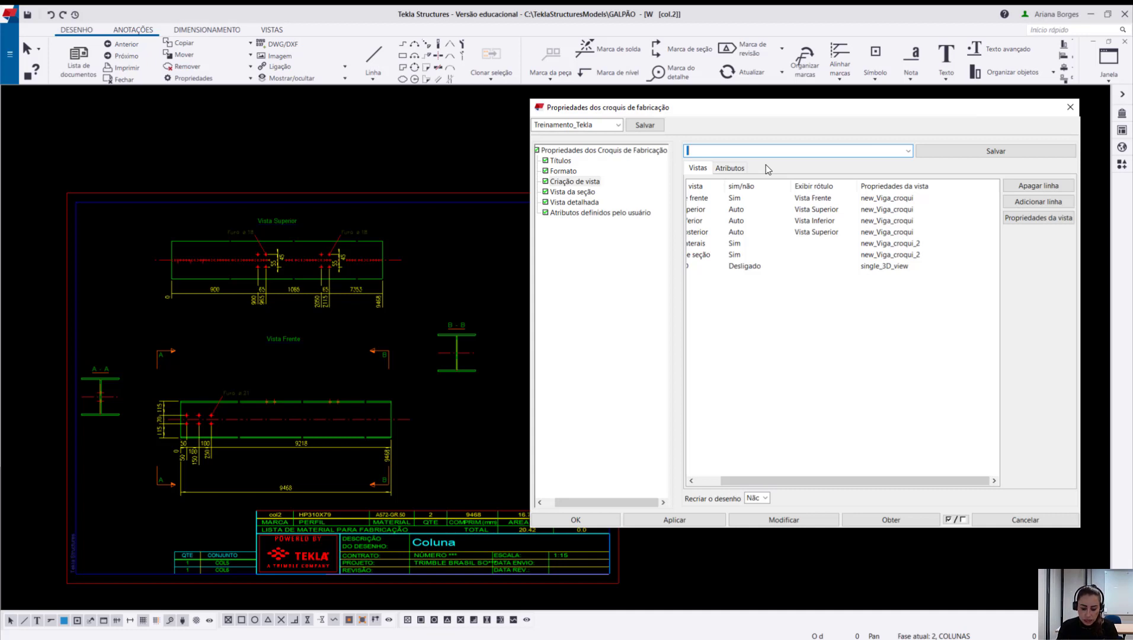
type("Trei")
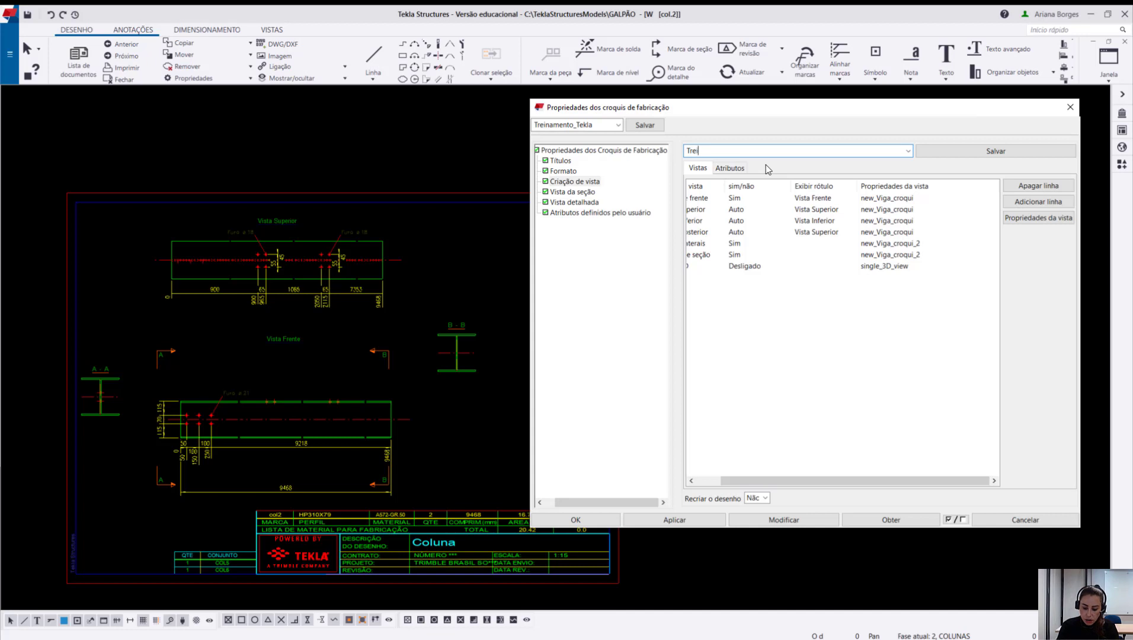
type("namento_Tekla")
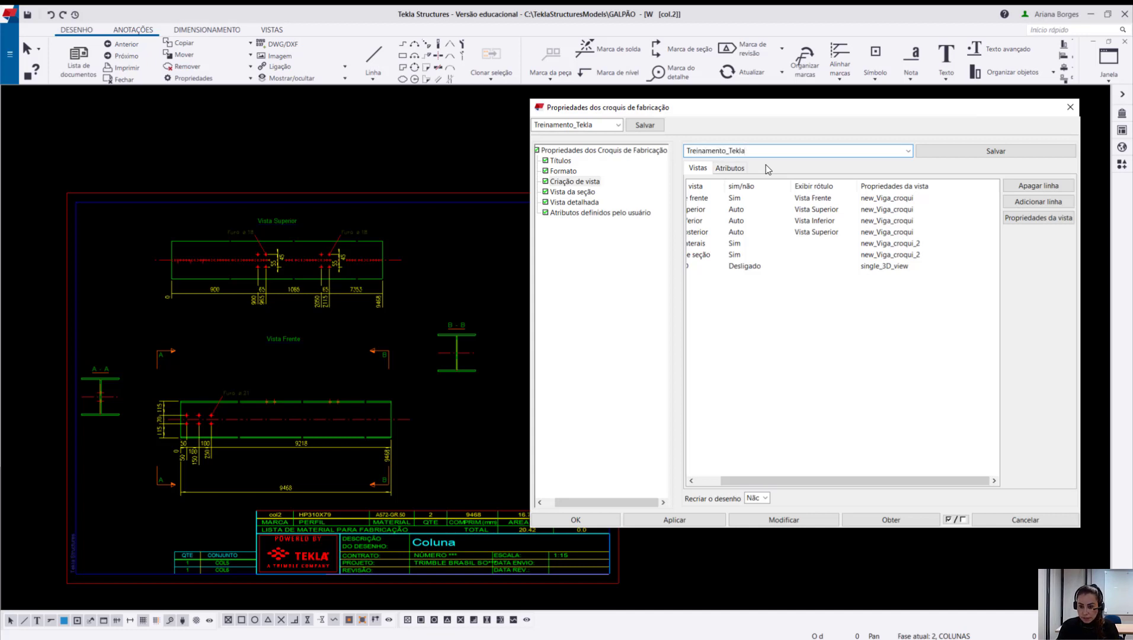
type("_Vistas")
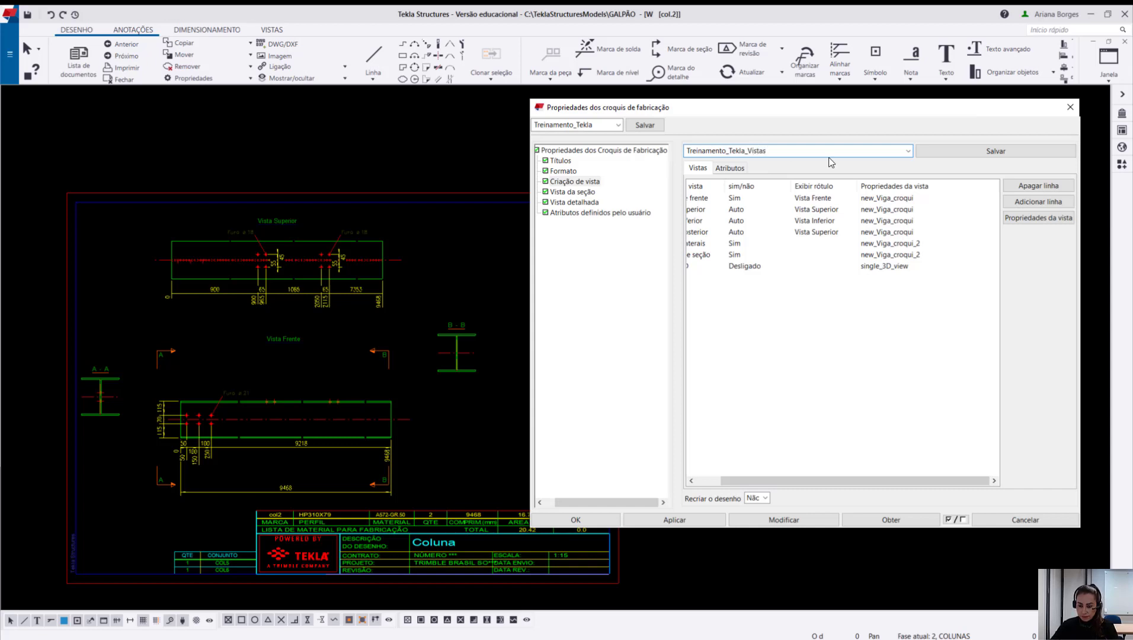
left_click(961, 157)
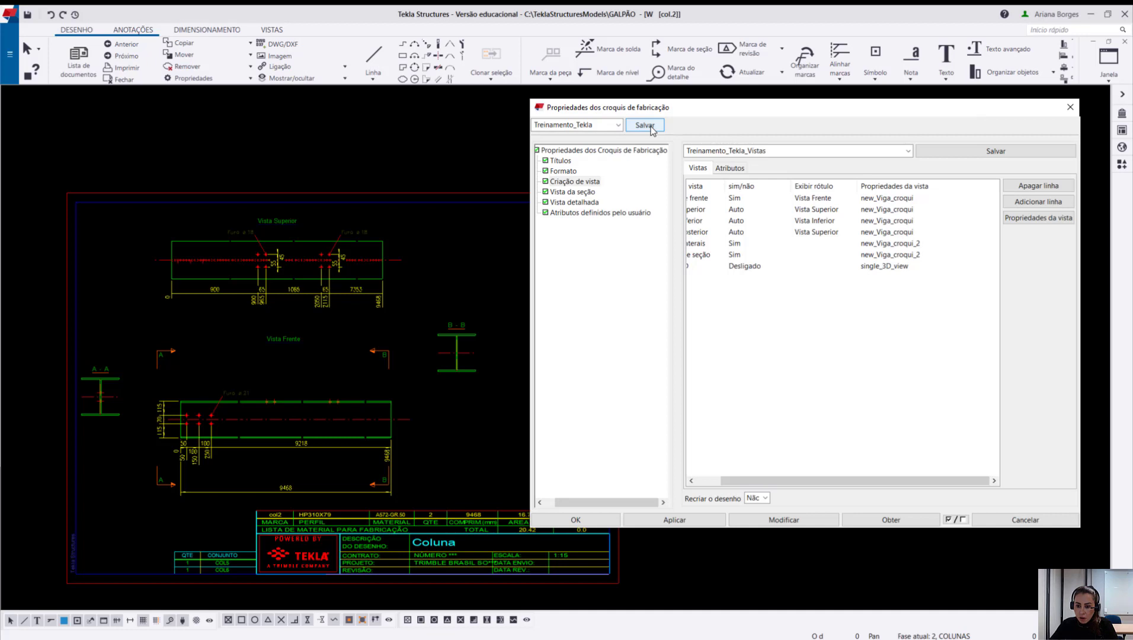
Open the front view's view properties, examine its dimensioning rules, and return to the view creation settings.
left_click(832, 199)
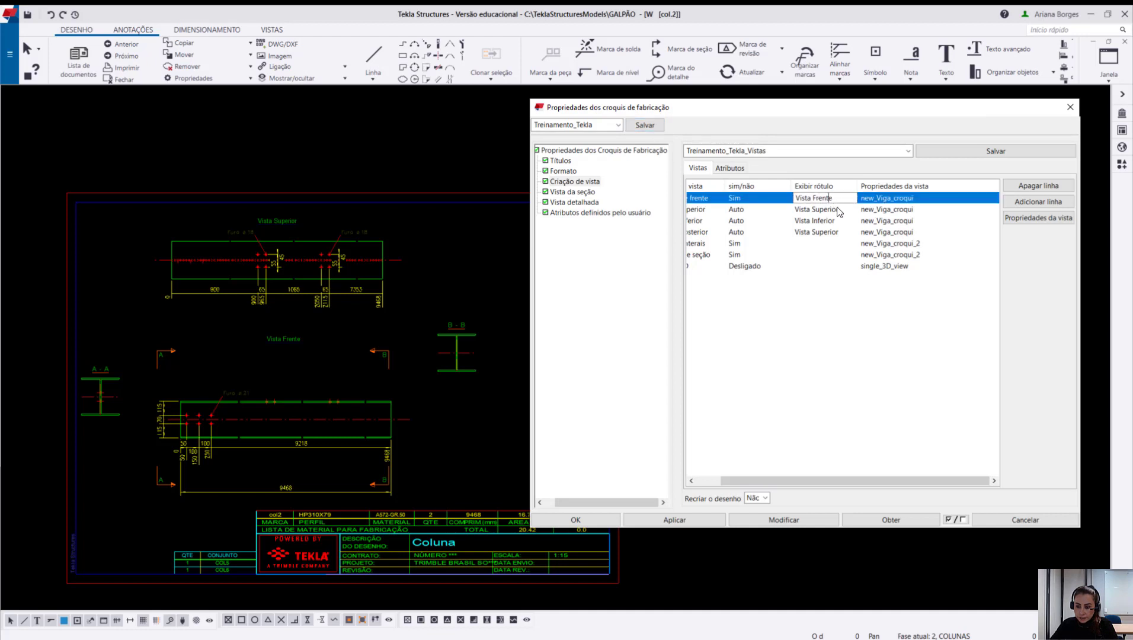
left_click(1040, 220)
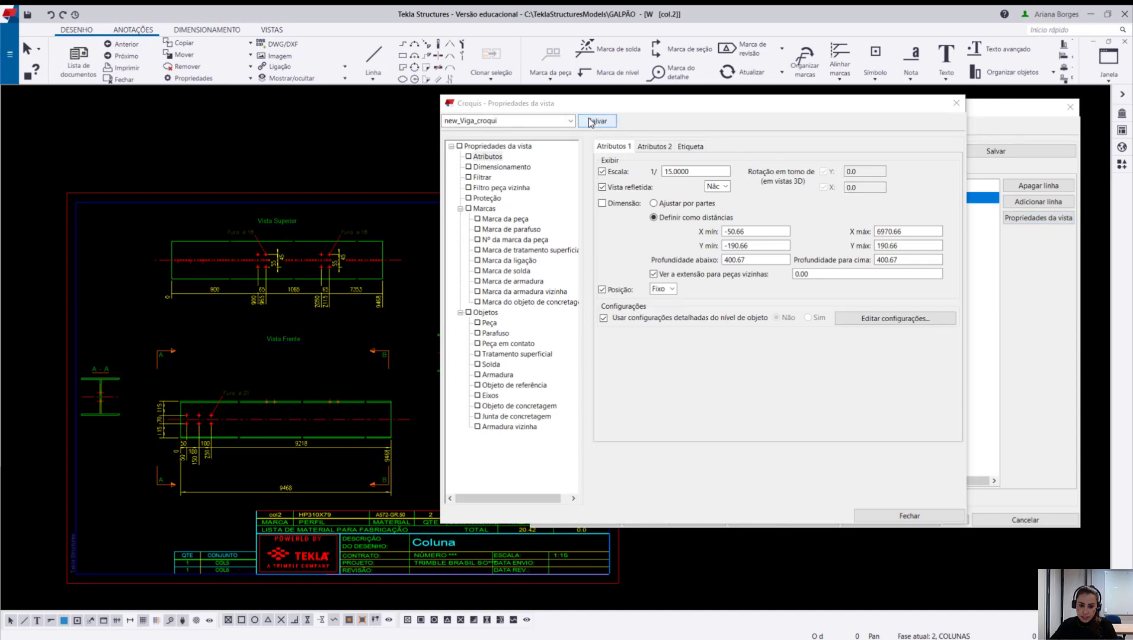
left_click(500, 168)
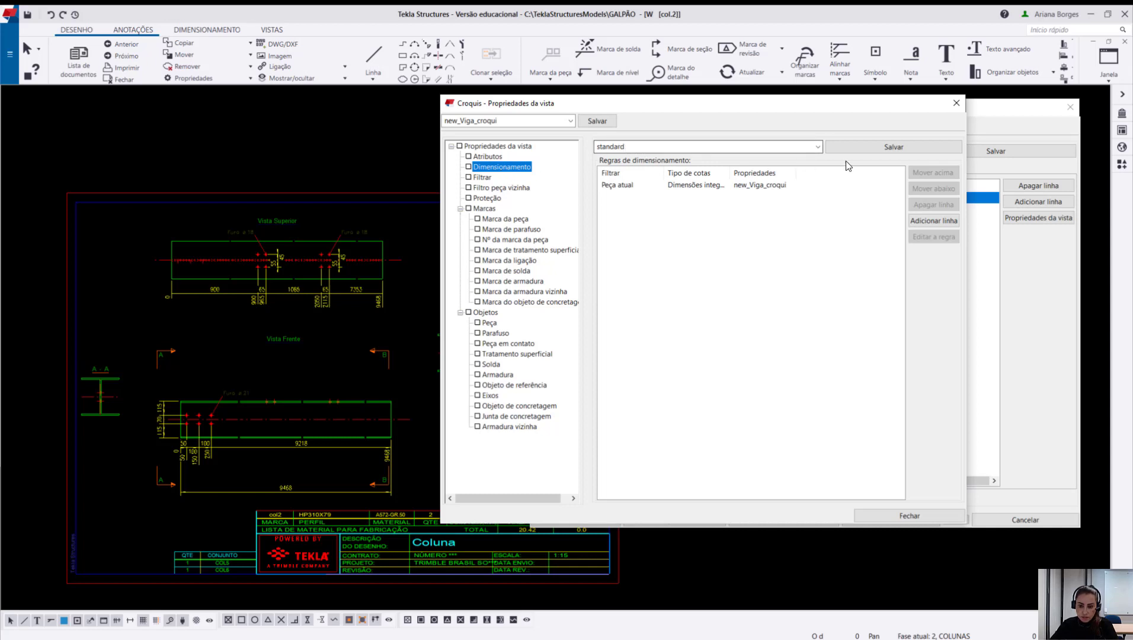
left_click(888, 148)
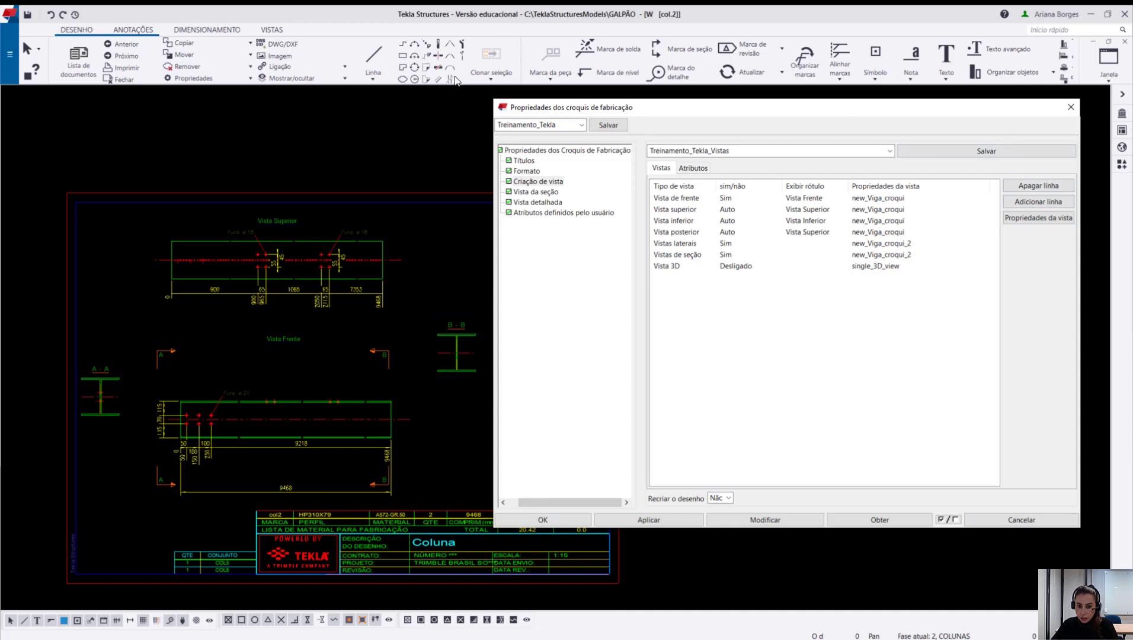
left_click(570, 501)
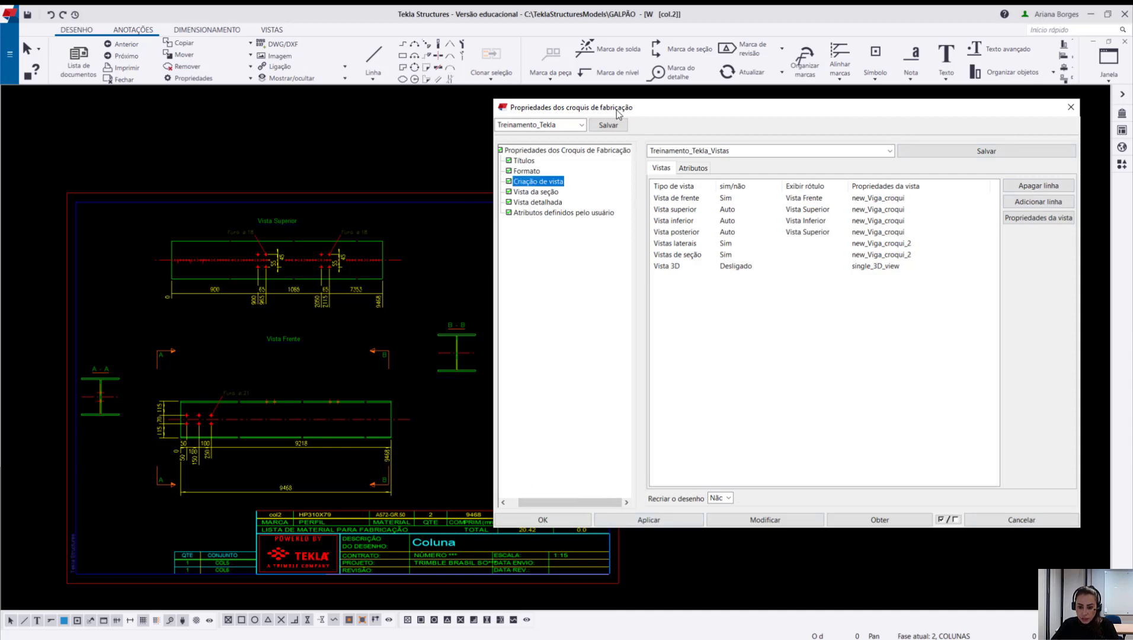
Set Vista 3D to Sim in the view creation settings and modify the drawing to generate the 3D view.
left_click(742, 267)
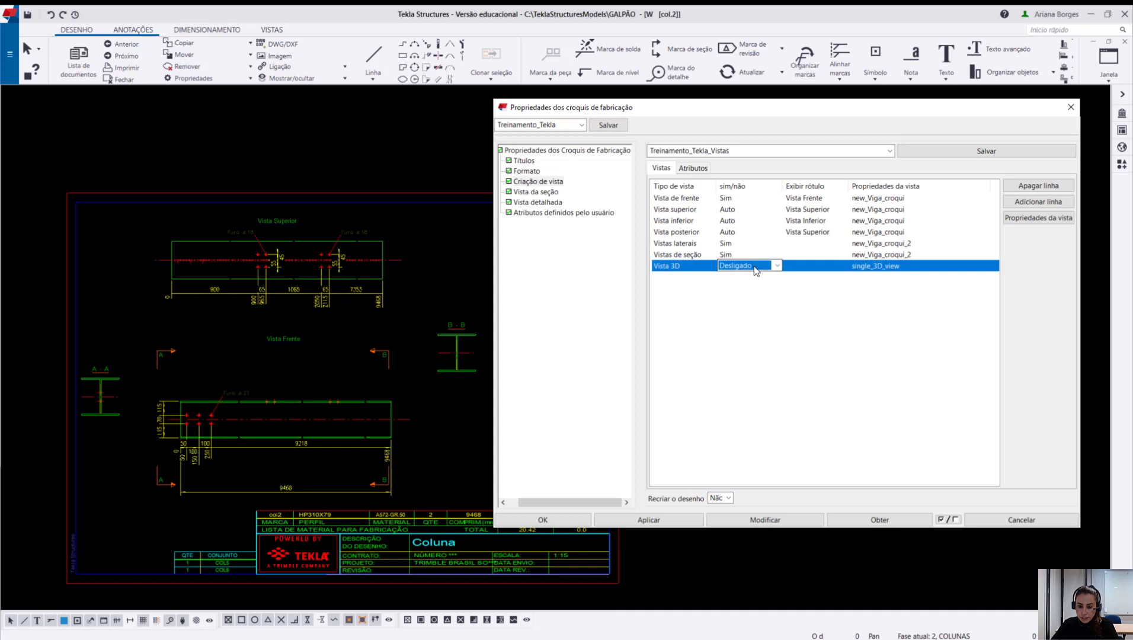
left_click(756, 266)
left_click(748, 288)
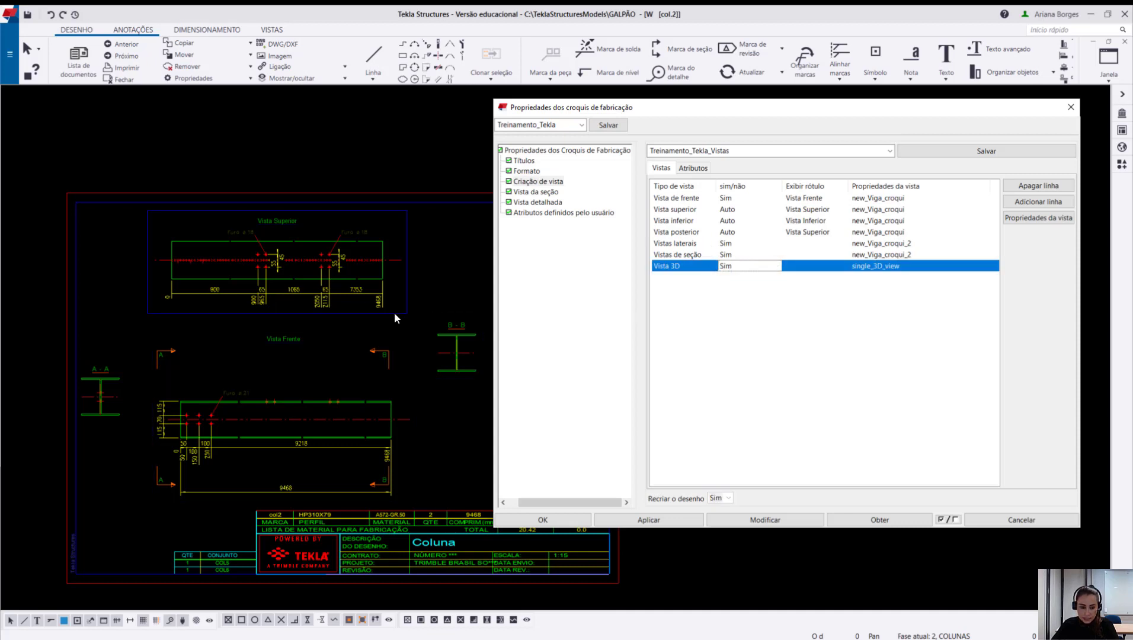
middle_click_drag(394, 315, 240, 274)
left_click(764, 520)
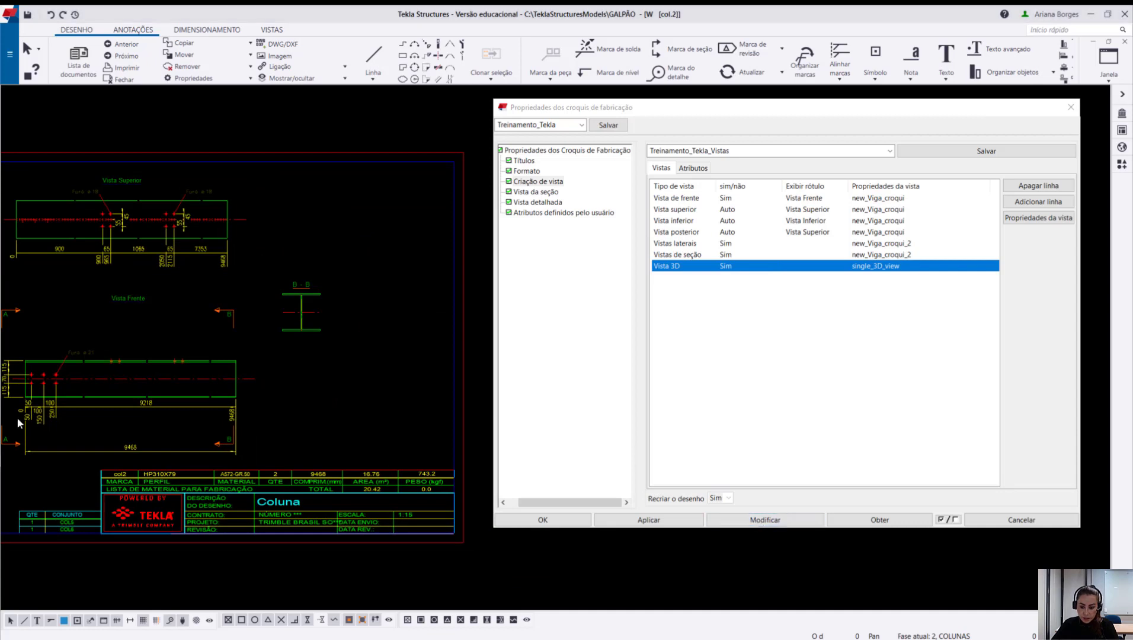
left_click(768, 374)
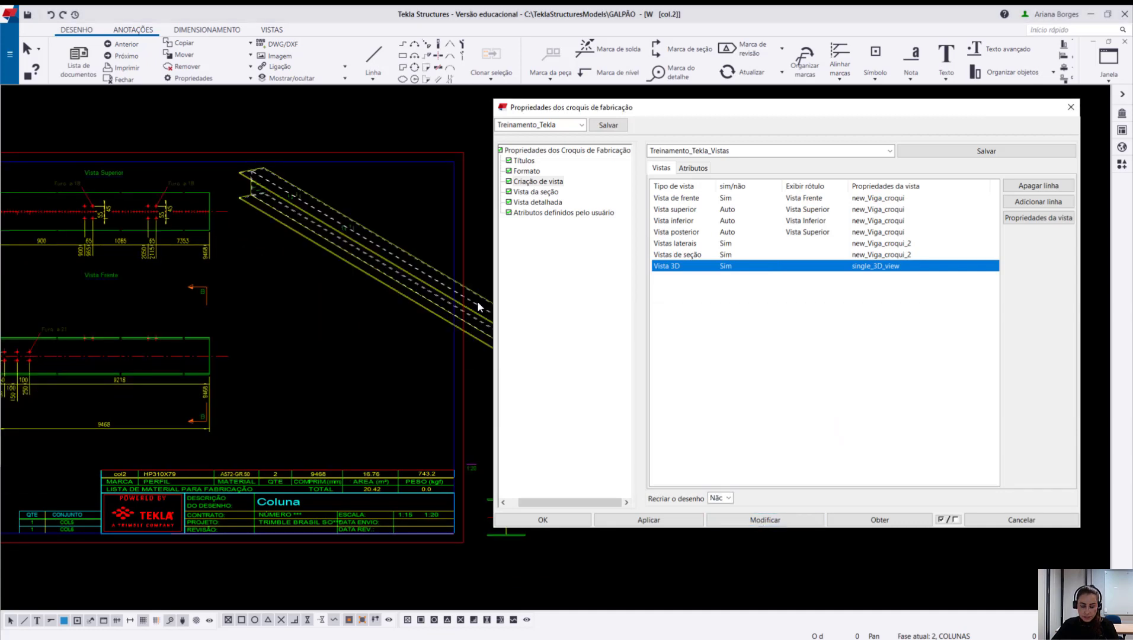
Reposition the column's 3D view by its frame, first clear above the sheet's right edge, then back across its upper right border.
scroll(263, 257, "down", 3)
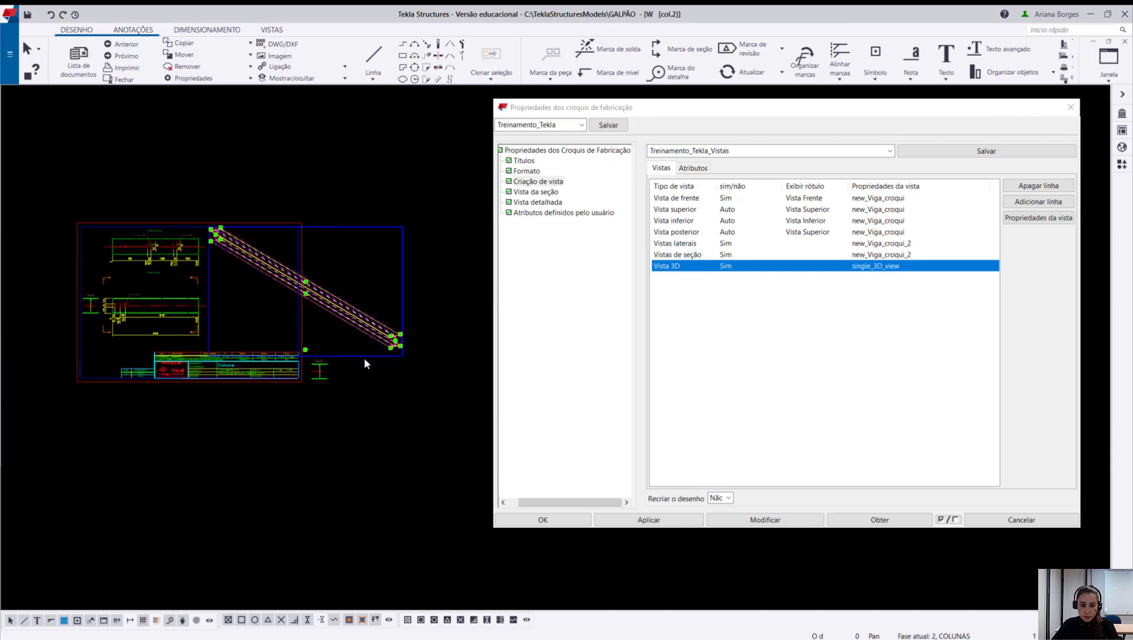
scroll(364, 358, "down", 2)
mouse_move(430, 248)
left_mouse_down()
mouse_move(419, 239)
mouse_move(434, 234)
left_mouse_up()
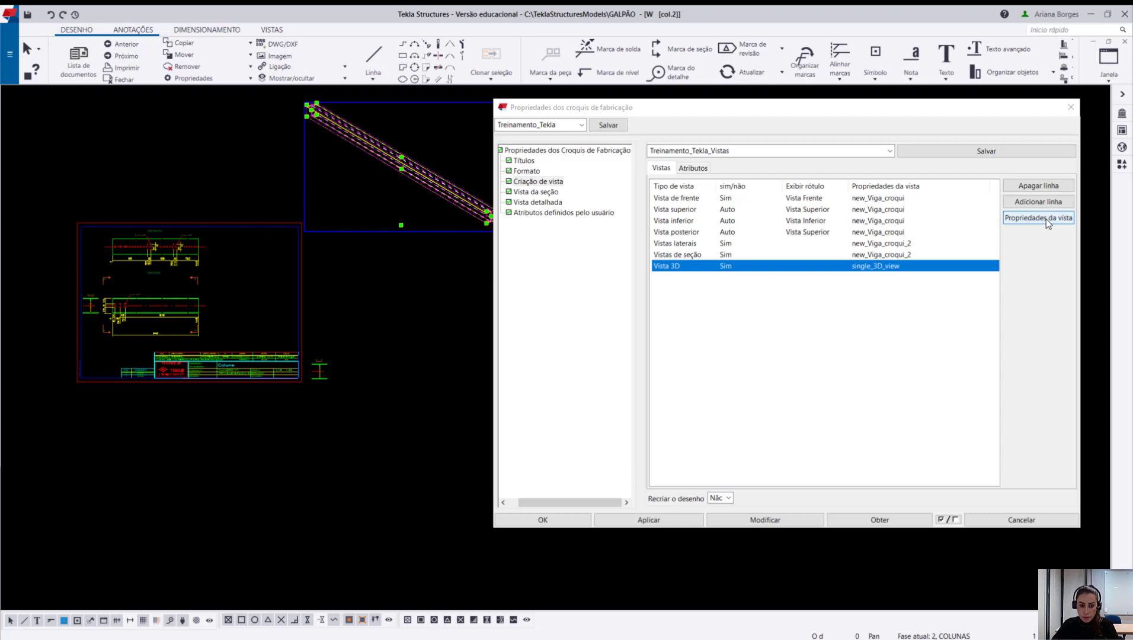
mouse_move(423, 230)
left_mouse_down()
mouse_move(420, 260)
mouse_move(367, 324)
left_mouse_up()
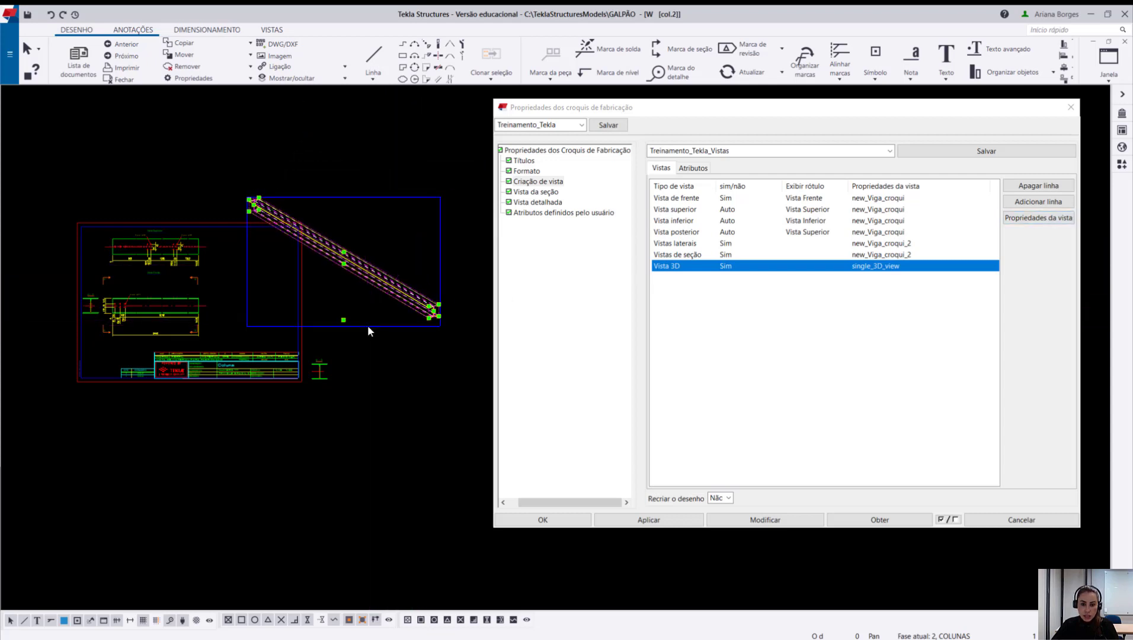